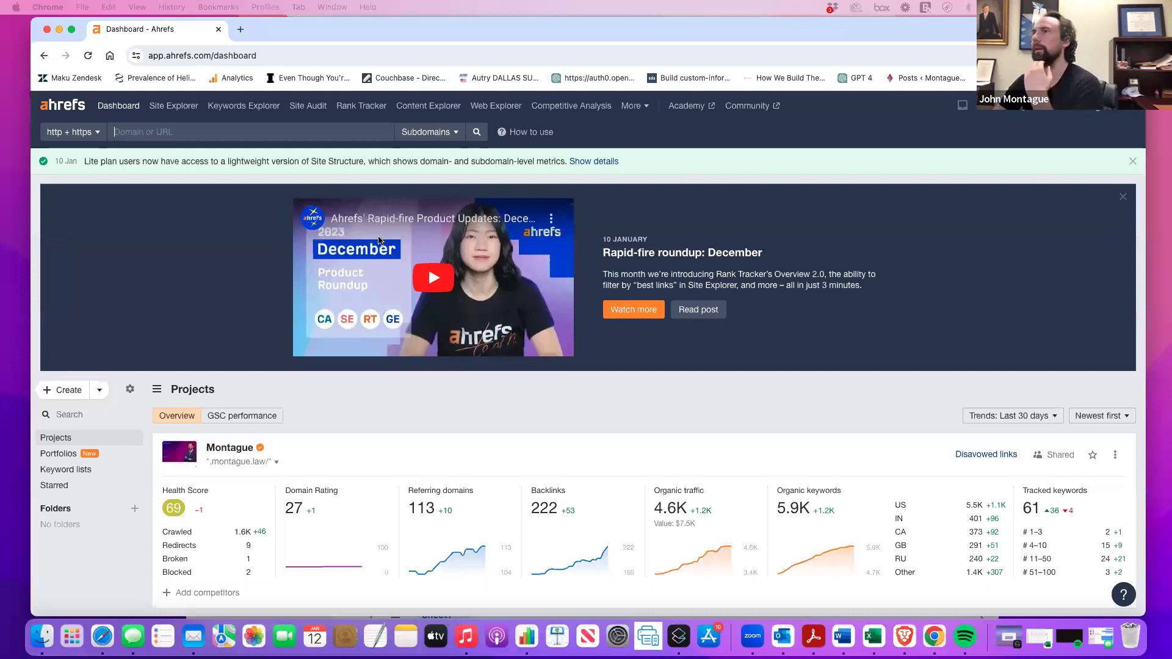
Make the browser full screen and move between Keywords Explorer and the Ahrefs dashboard.
click(72, 30)
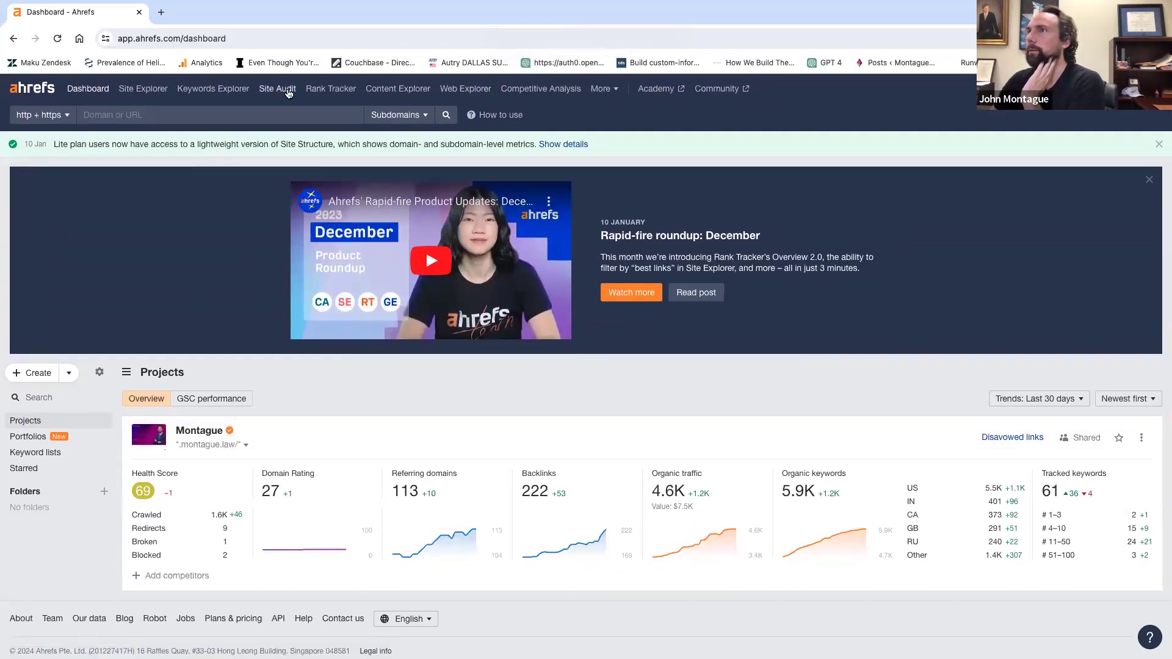
click(207, 94)
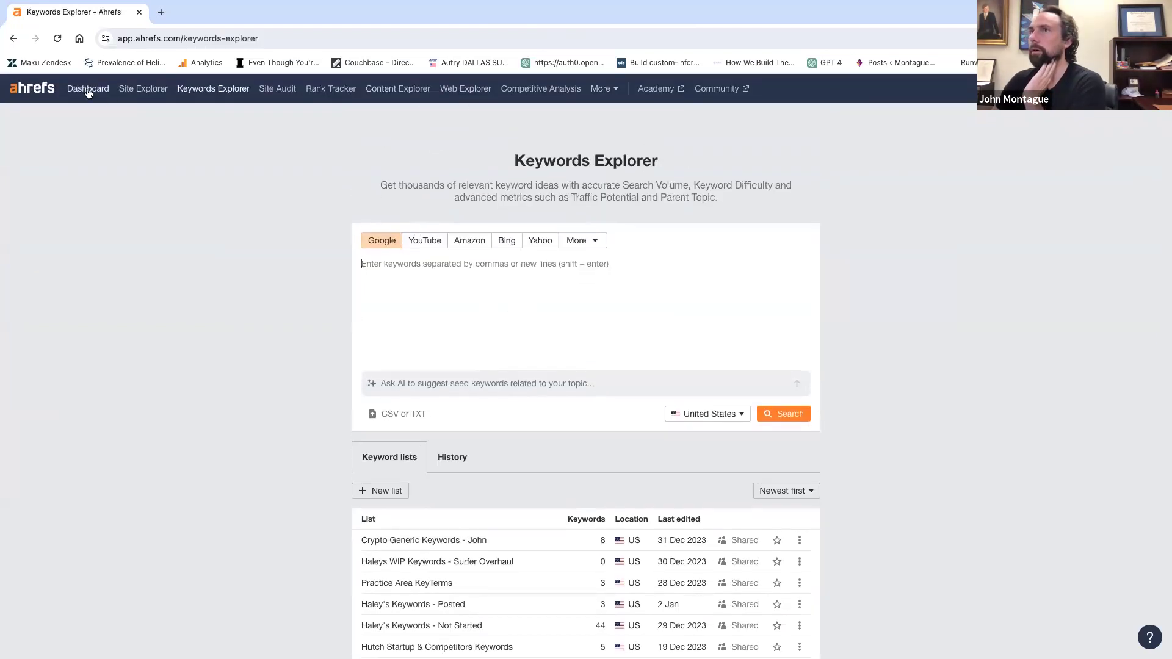
click(88, 90)
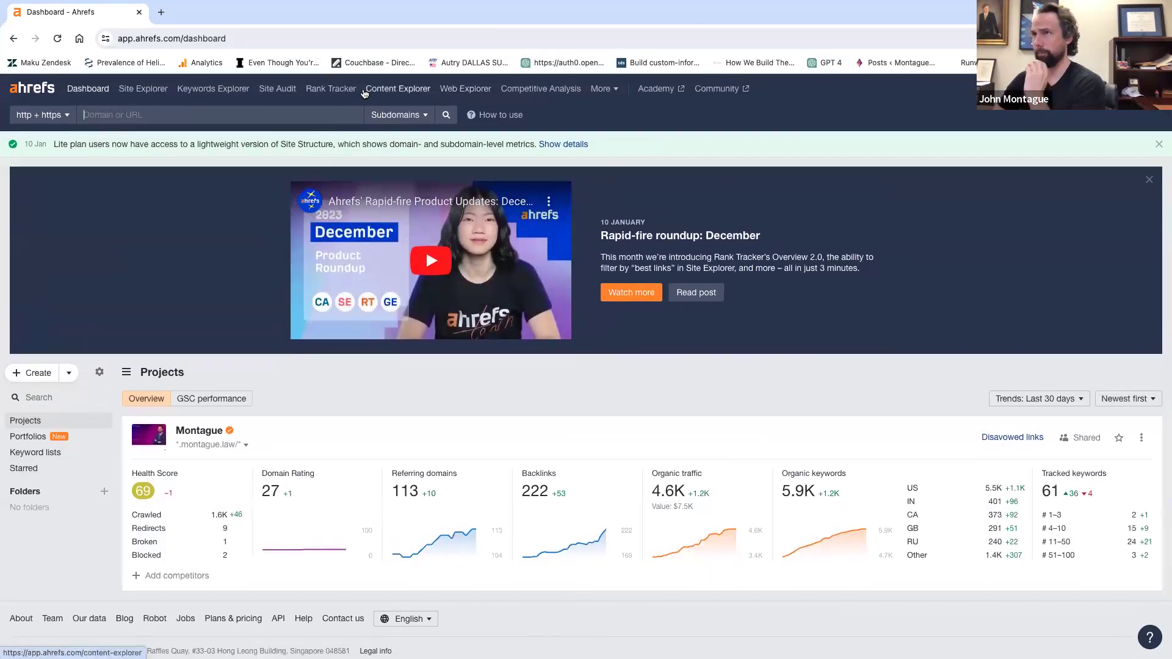
click(227, 90)
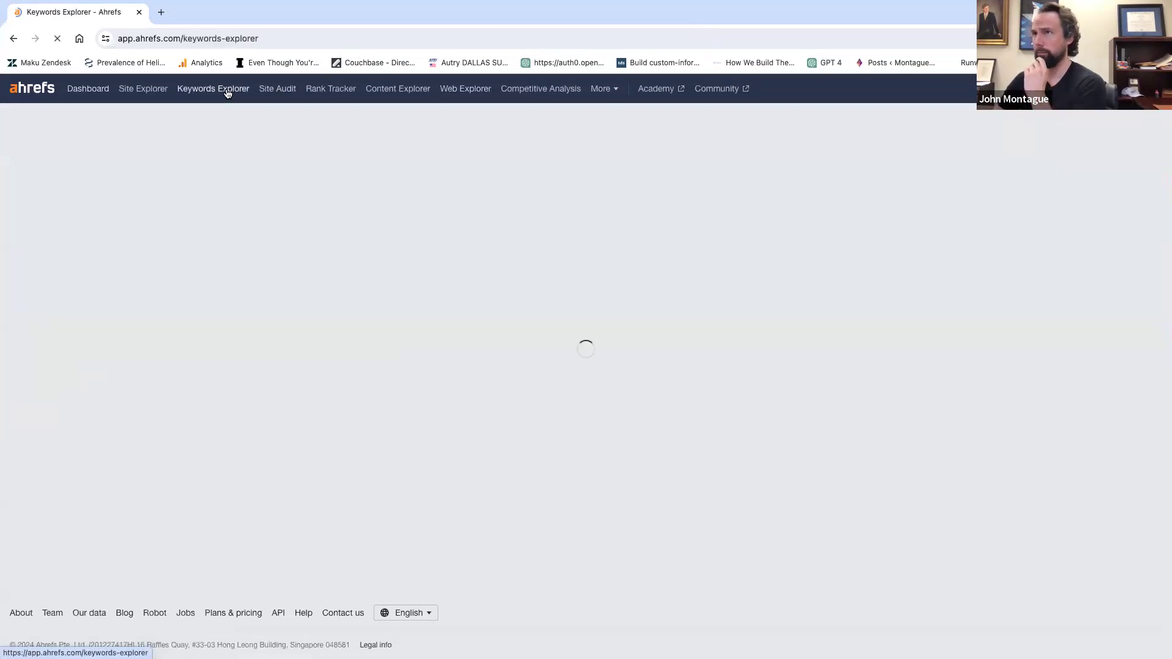
Return to the dashboard and open the Site Explorer overview for montague.law/.
scroll(497, 340, down, 6)
scroll(496, 340, up, 6)
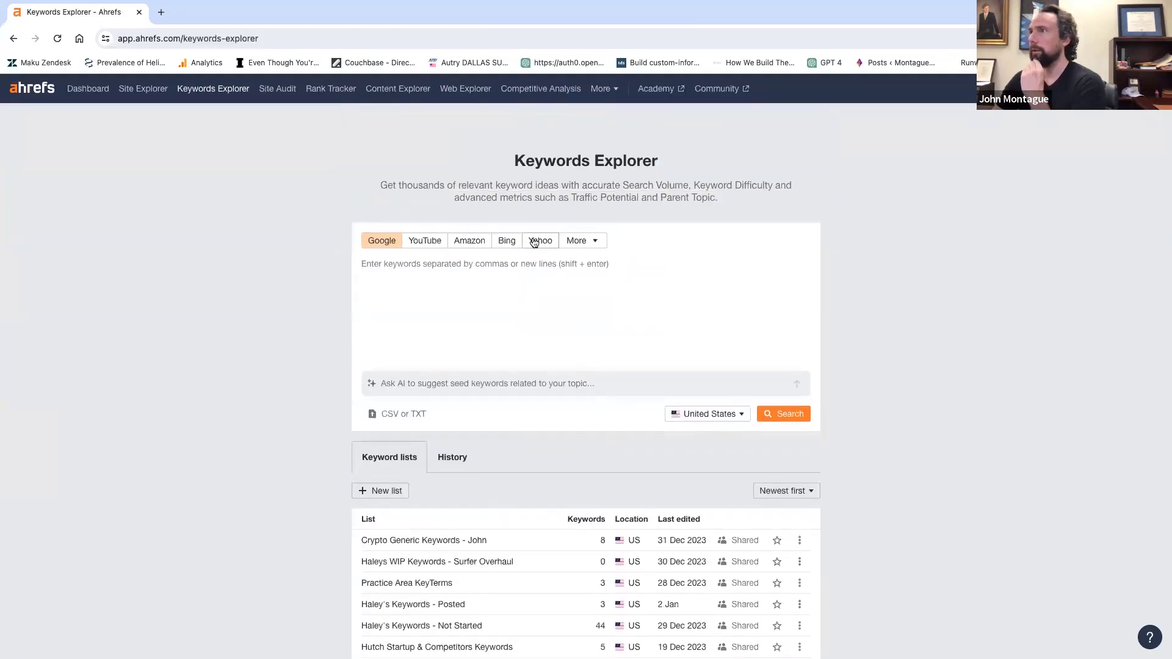
click(54, 93)
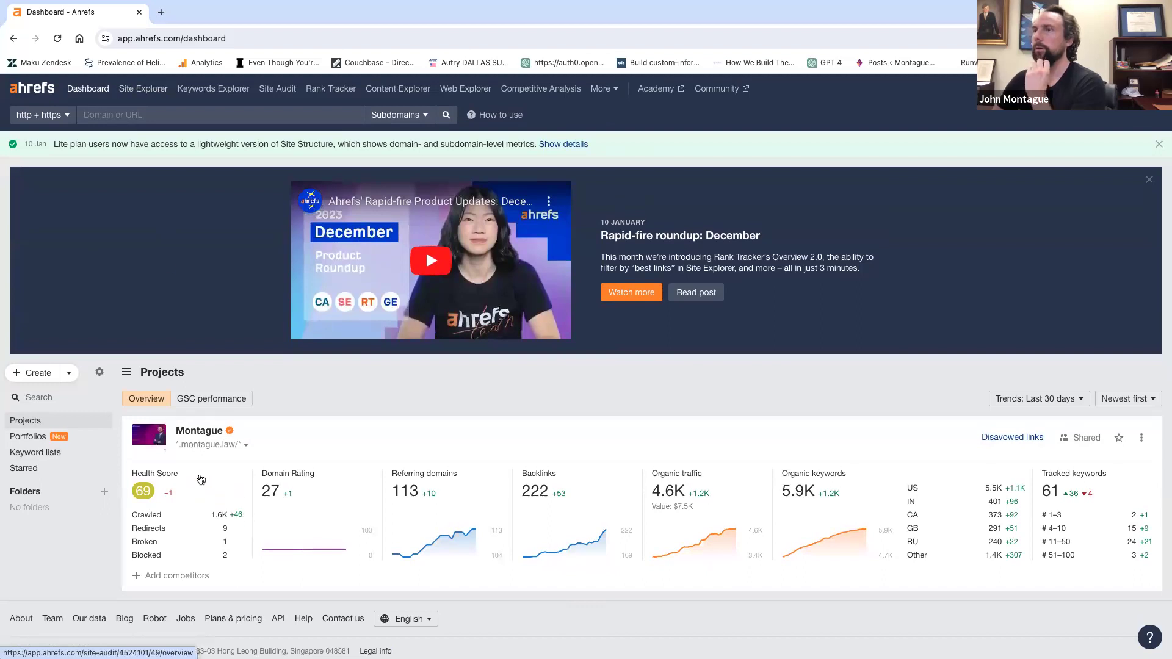
click(201, 434)
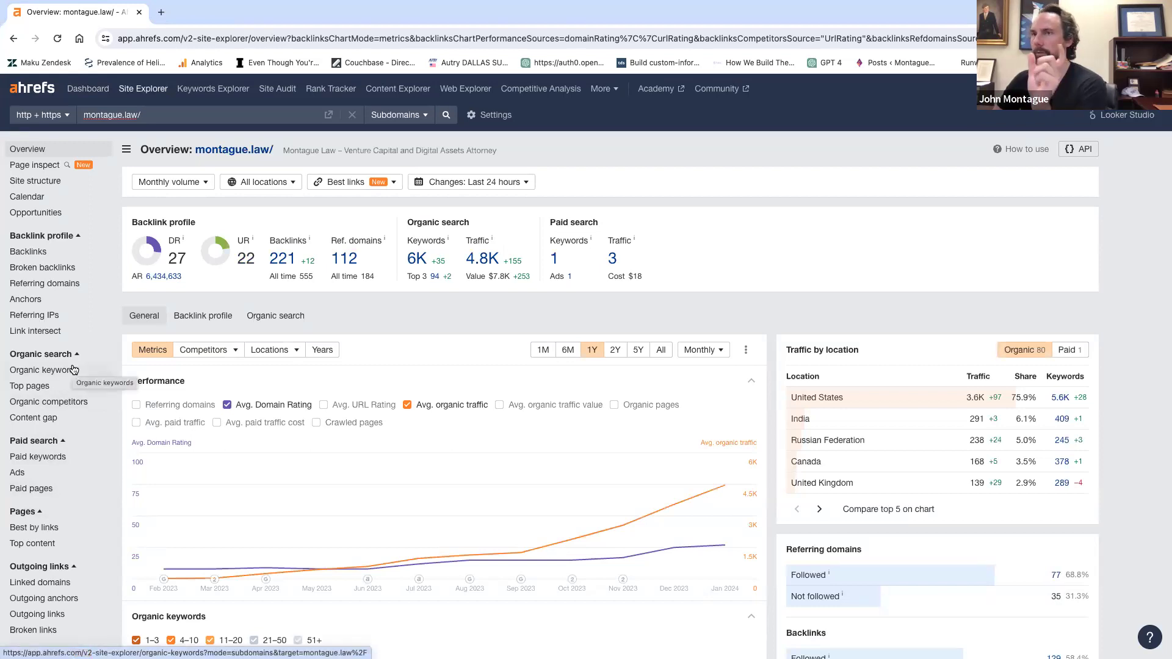
Open montague.law/'s 6,522-keyword Organic keywords report and highlight the venture partner through fraud defense attorney rows.
click(75, 374)
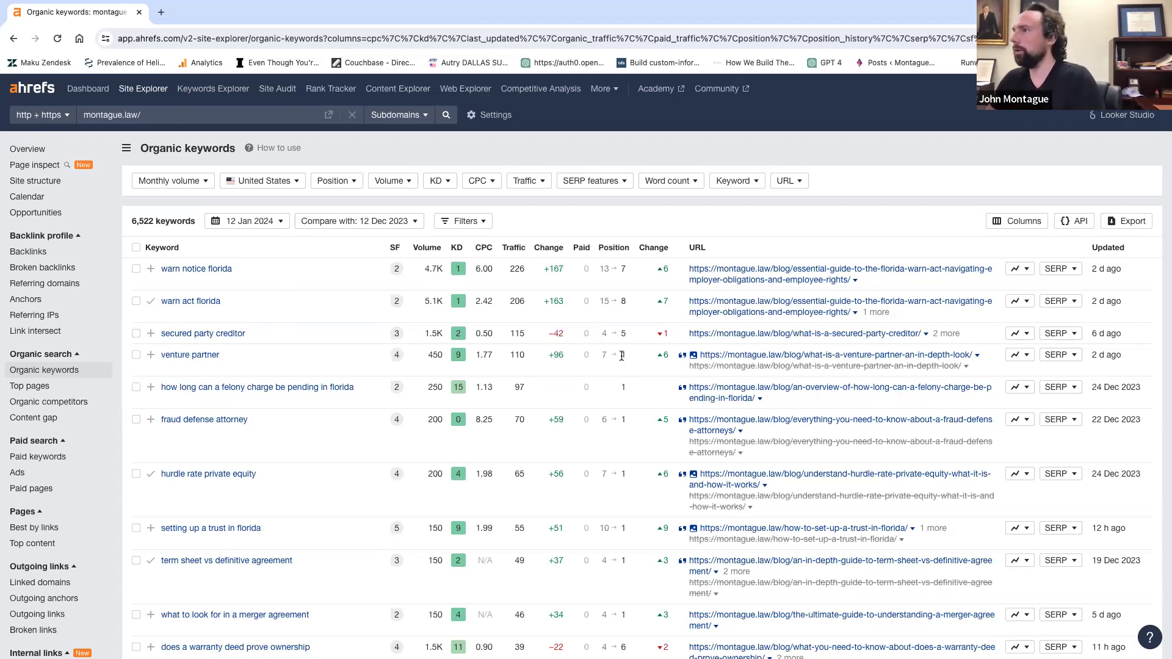
drag(623, 354, 640, 434)
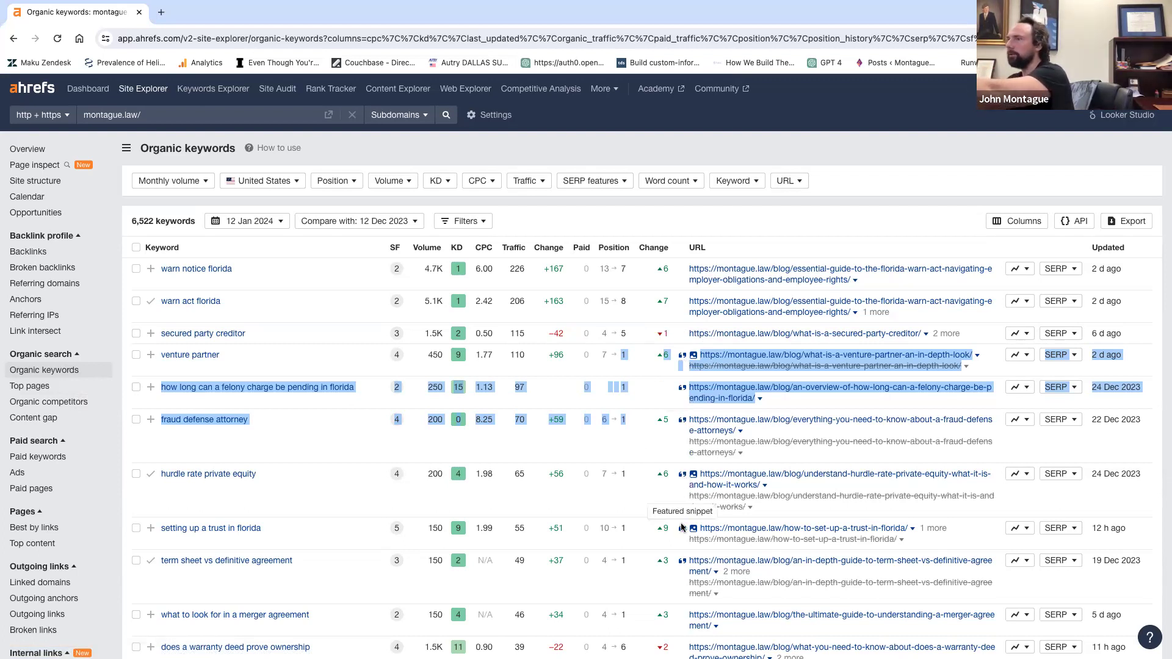
scroll(683, 526, down, 1)
scroll(683, 526, down, 1)
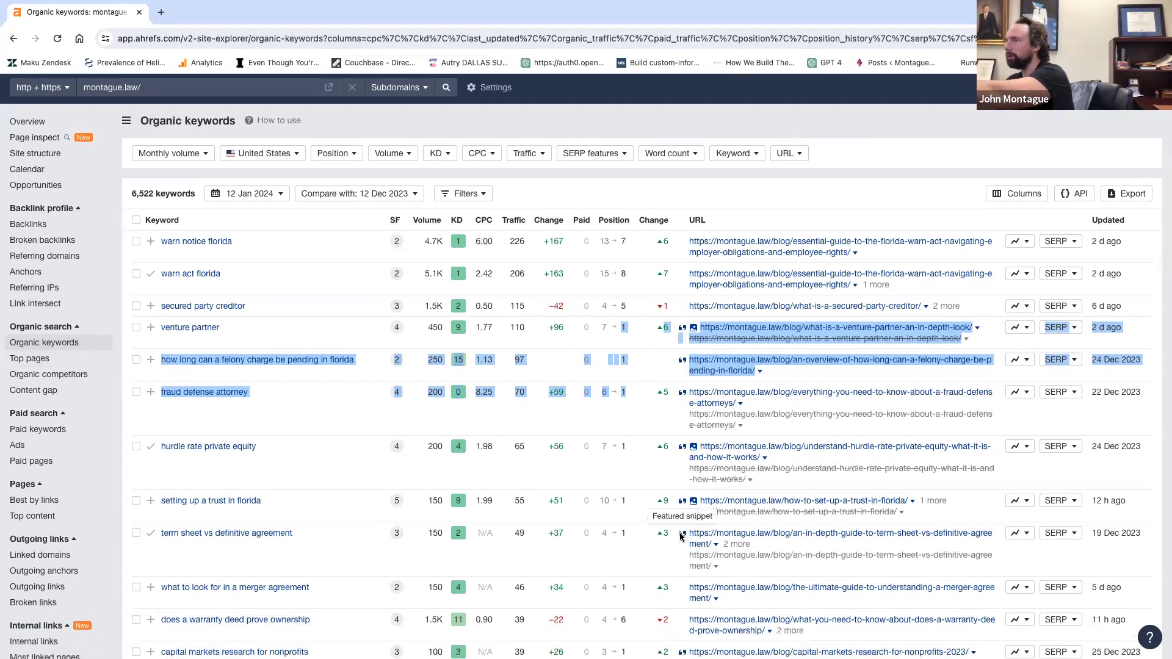
scroll(681, 536, down, 2)
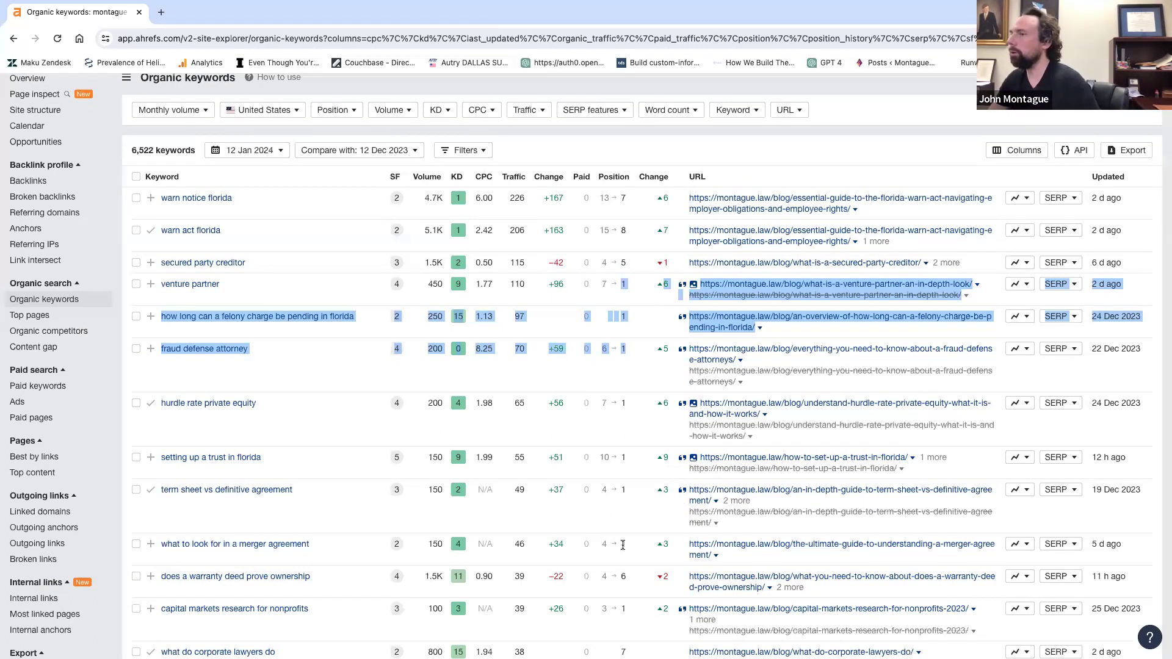
scroll(622, 545, down, 1)
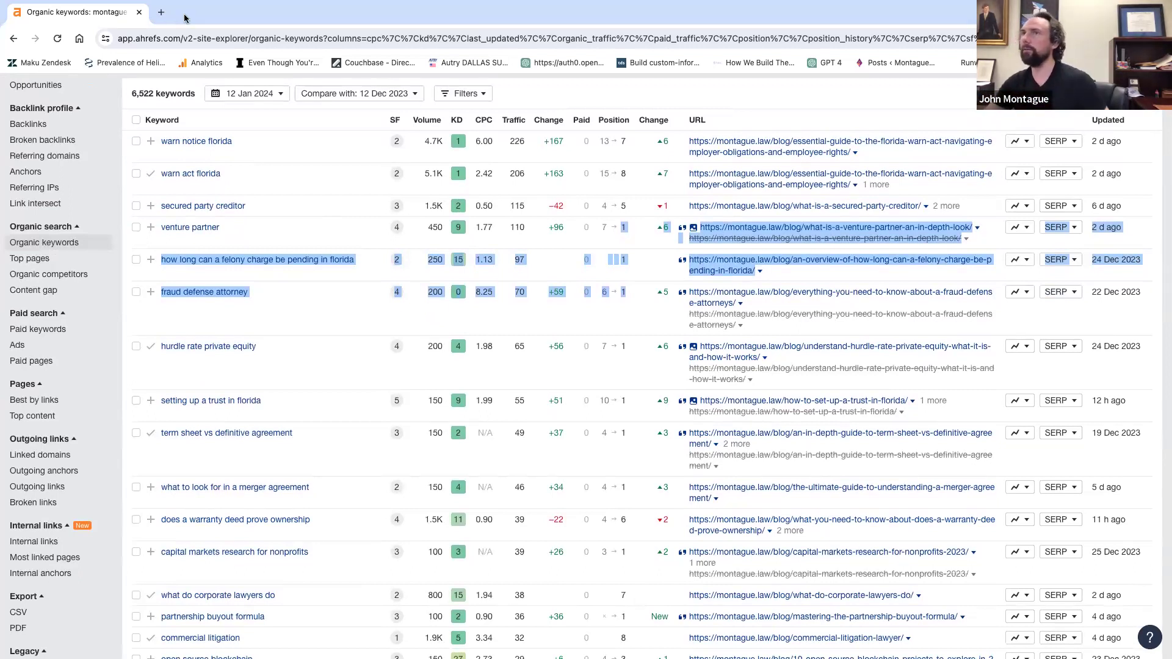
click(161, 14)
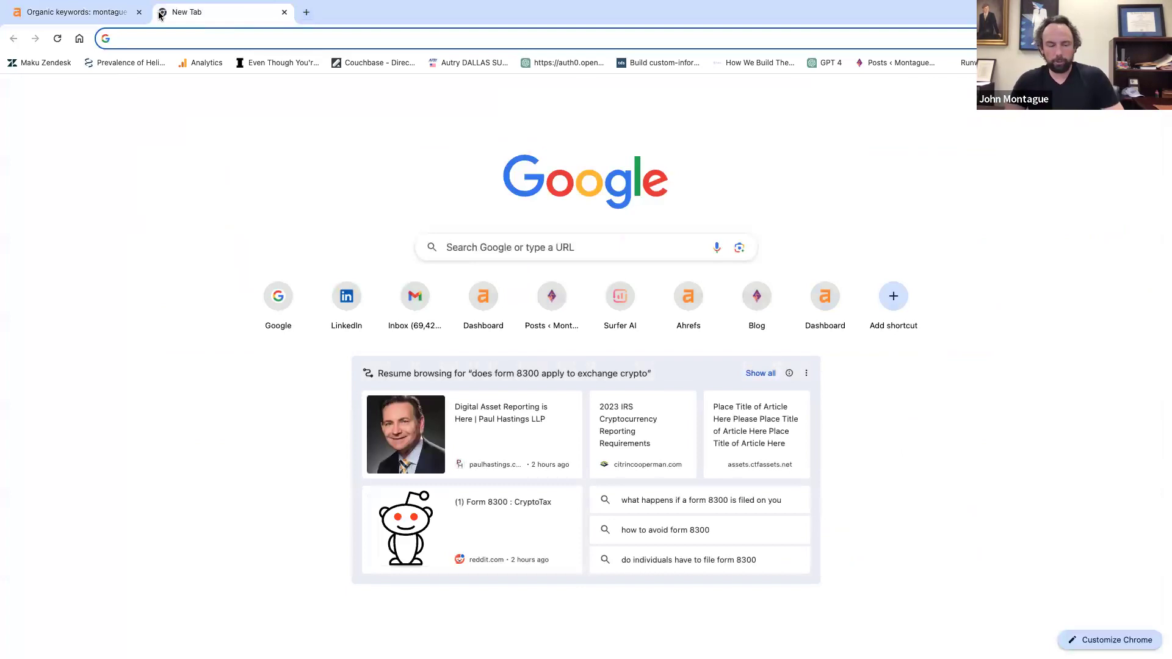
text(www.go)
key(Return)
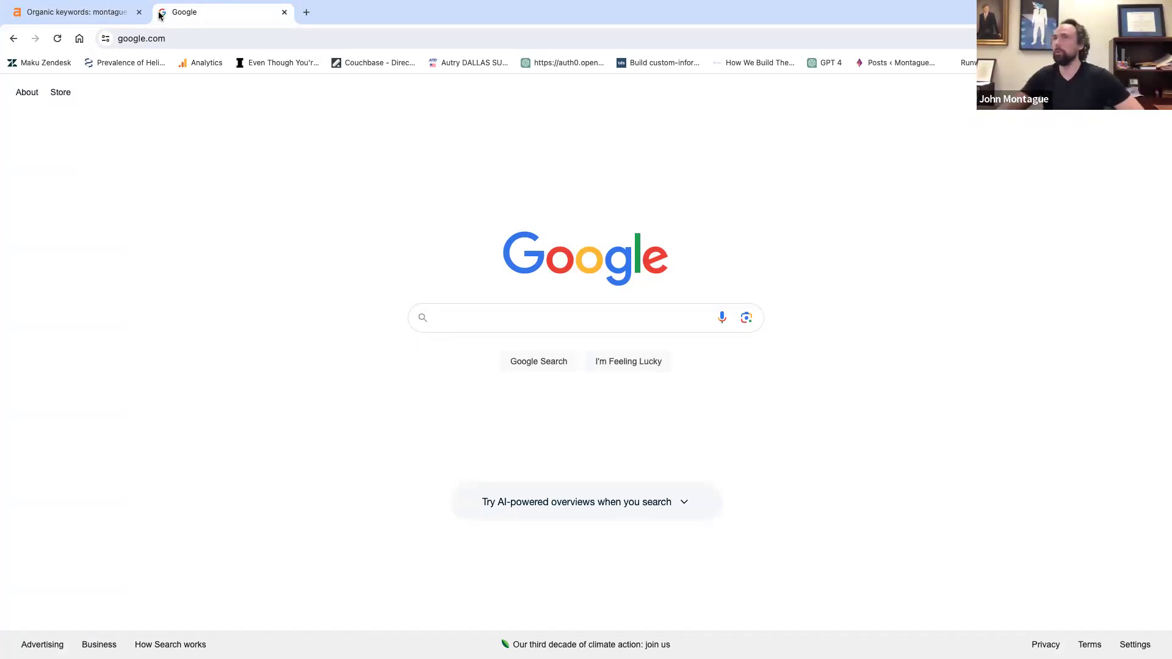
Select the keyword 'what do corporate lawyers do' in the Ahrefs table, then return to Google.
click(119, 16)
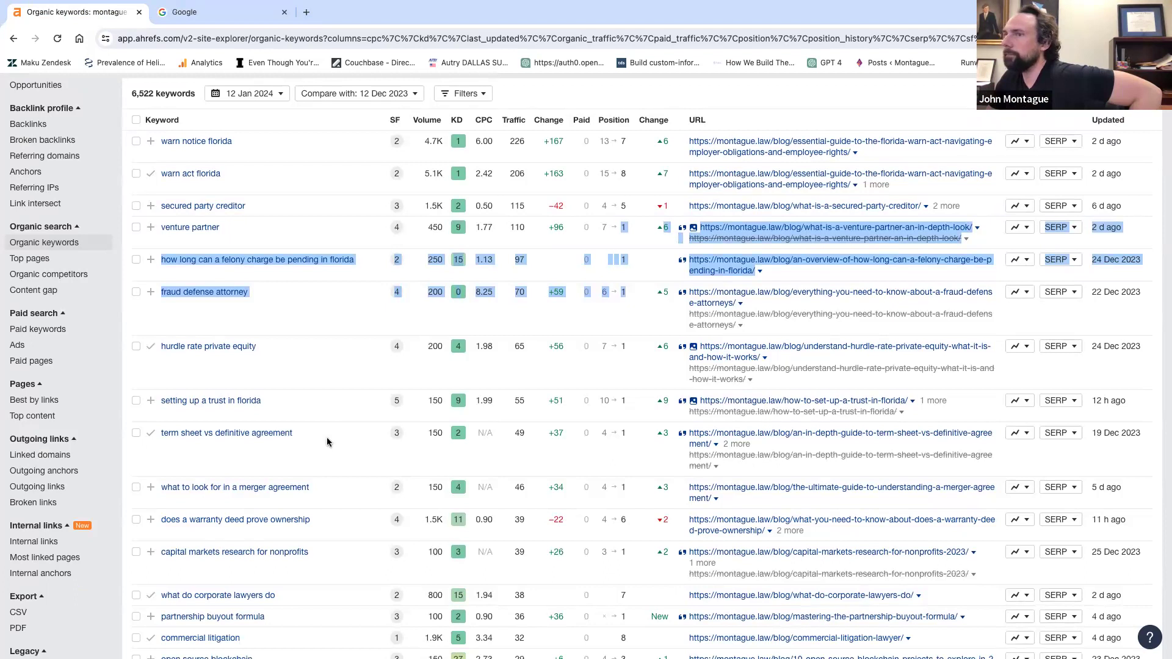
drag(277, 595, 159, 596)
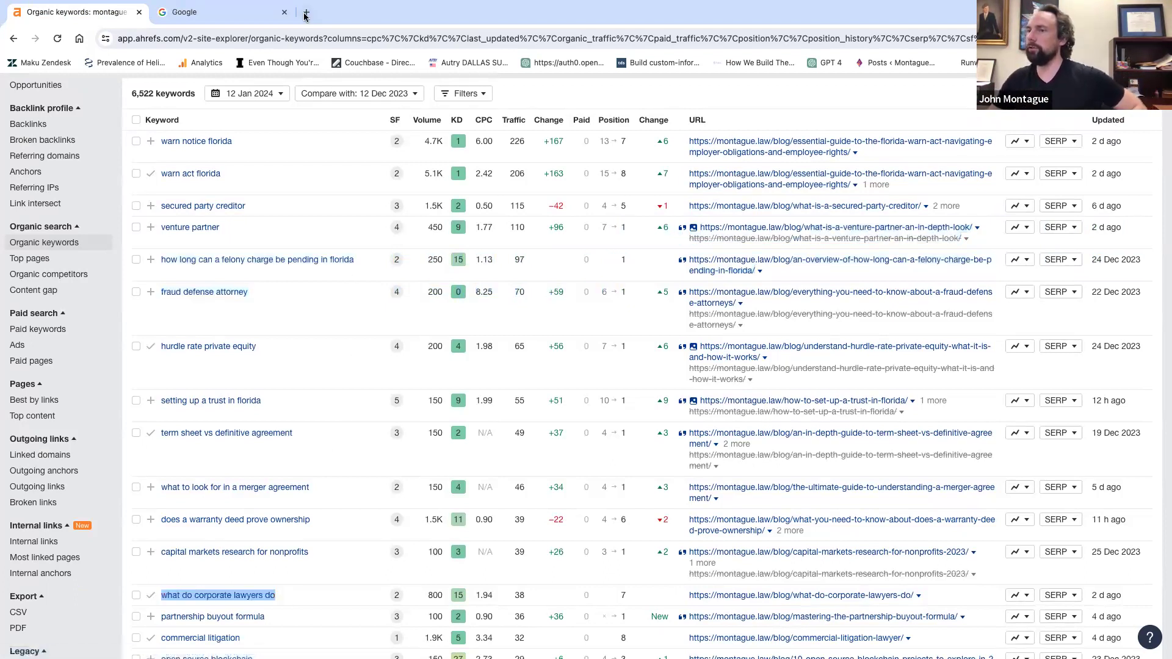
click(245, 15)
Search Google for 'what do corporate lawyers do'.
text(what di)
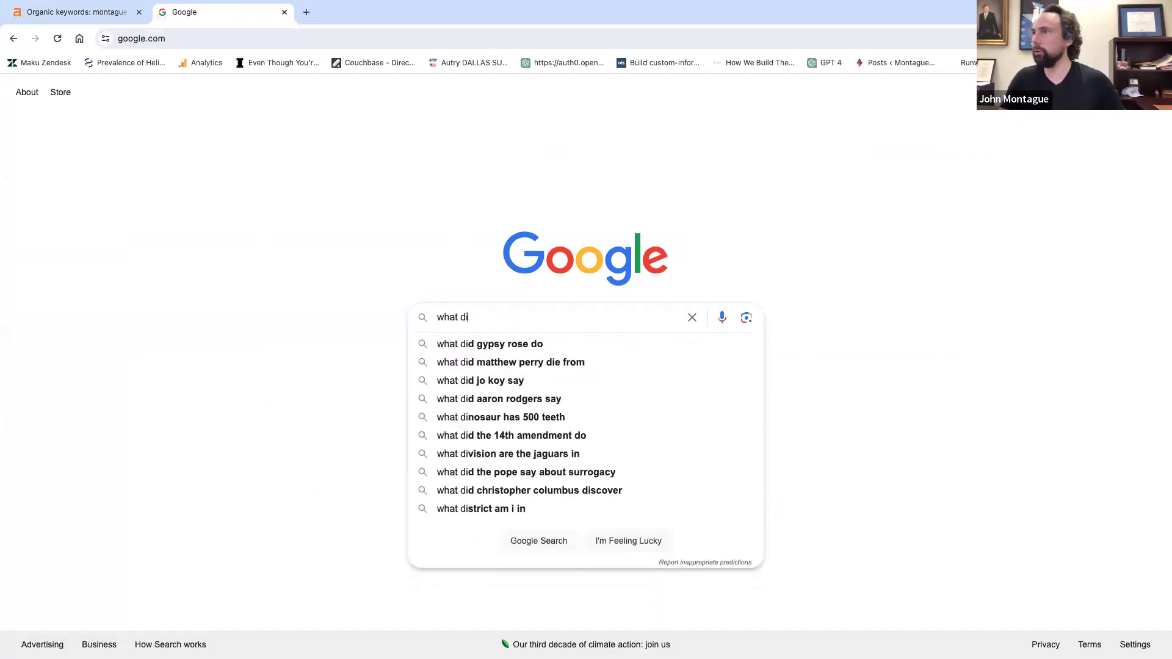
key(BackSpace)
text(o c)
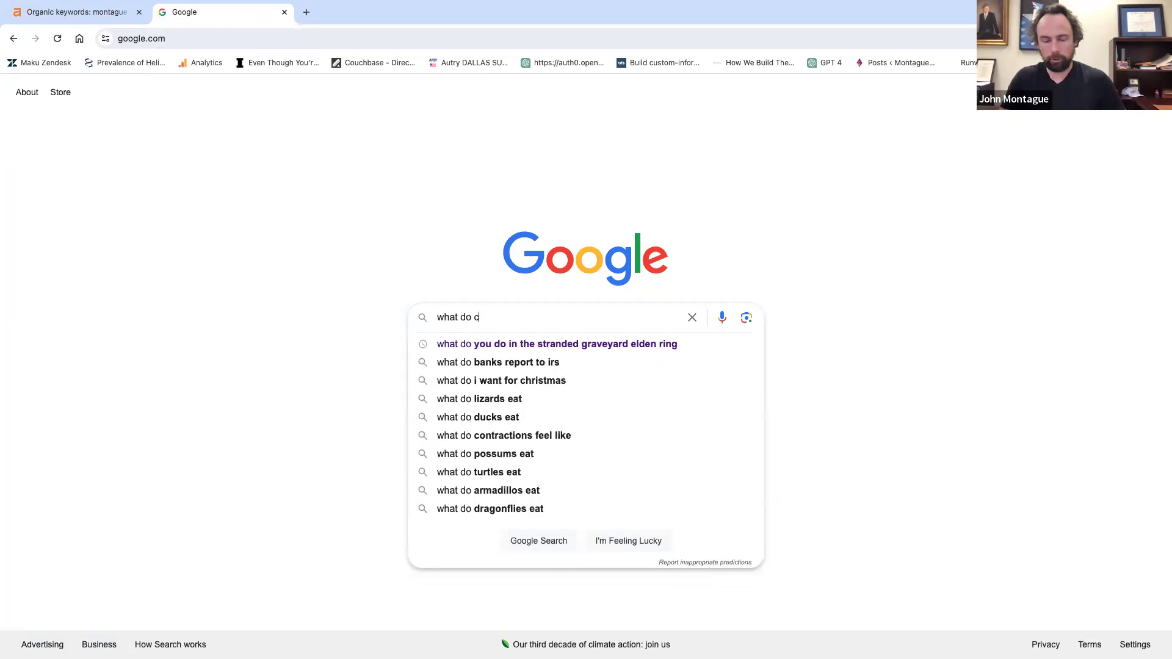
text(orporate lawyers do)
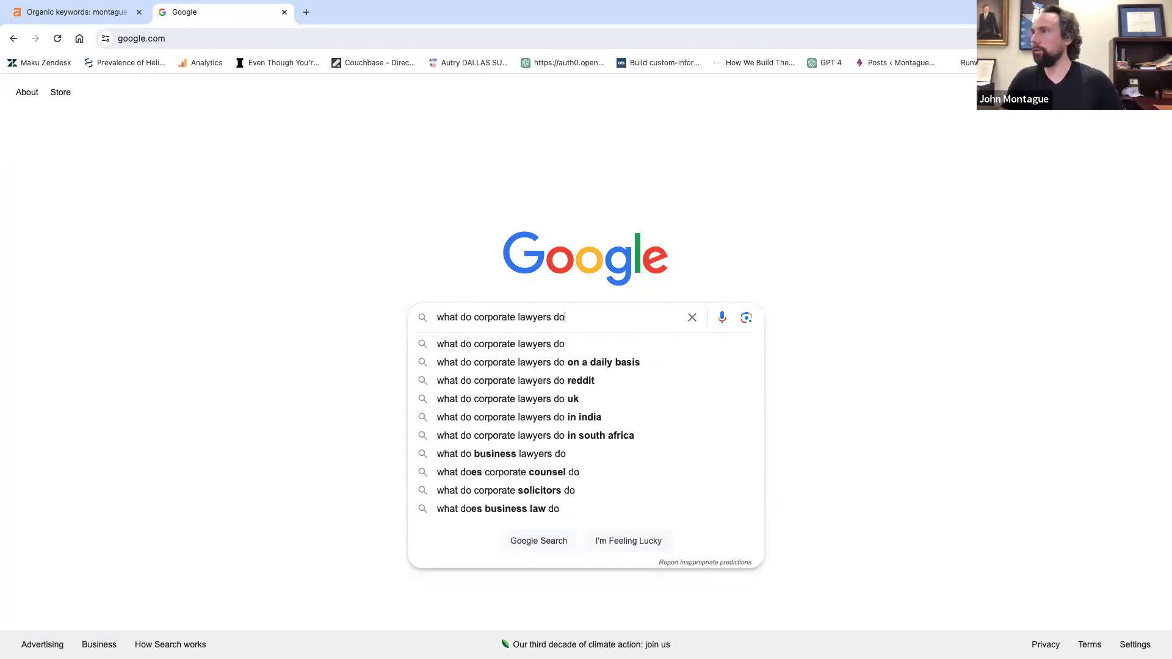
key(Return)
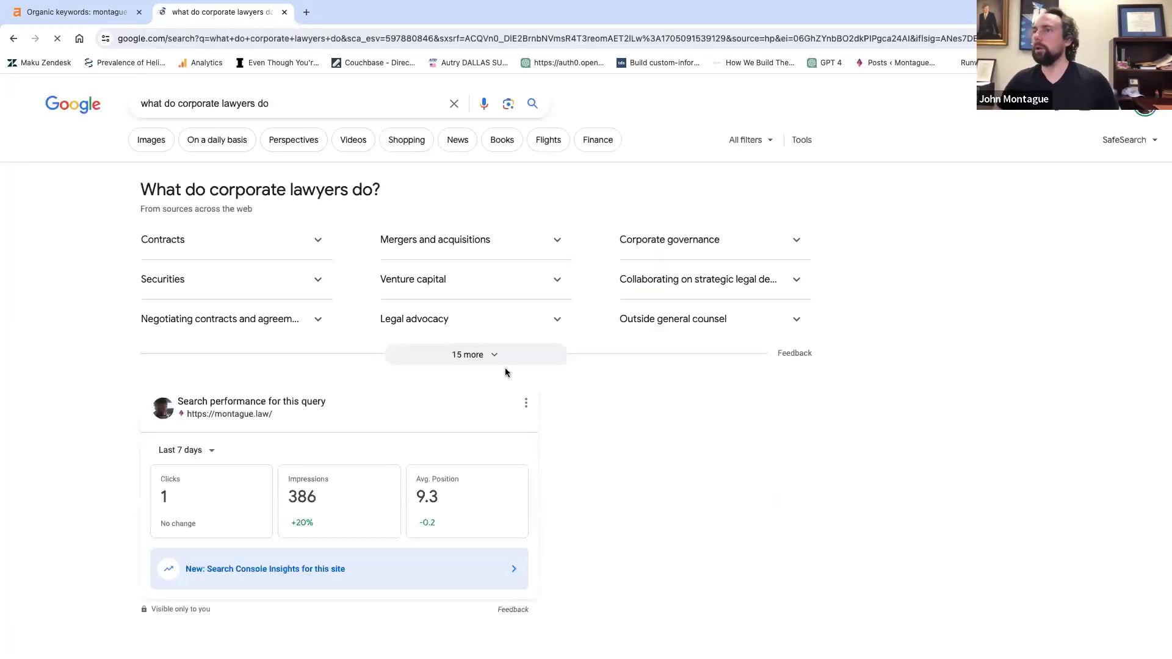
Open the Montague Law article from the search results in a new tab.
scroll(375, 305, down, 4)
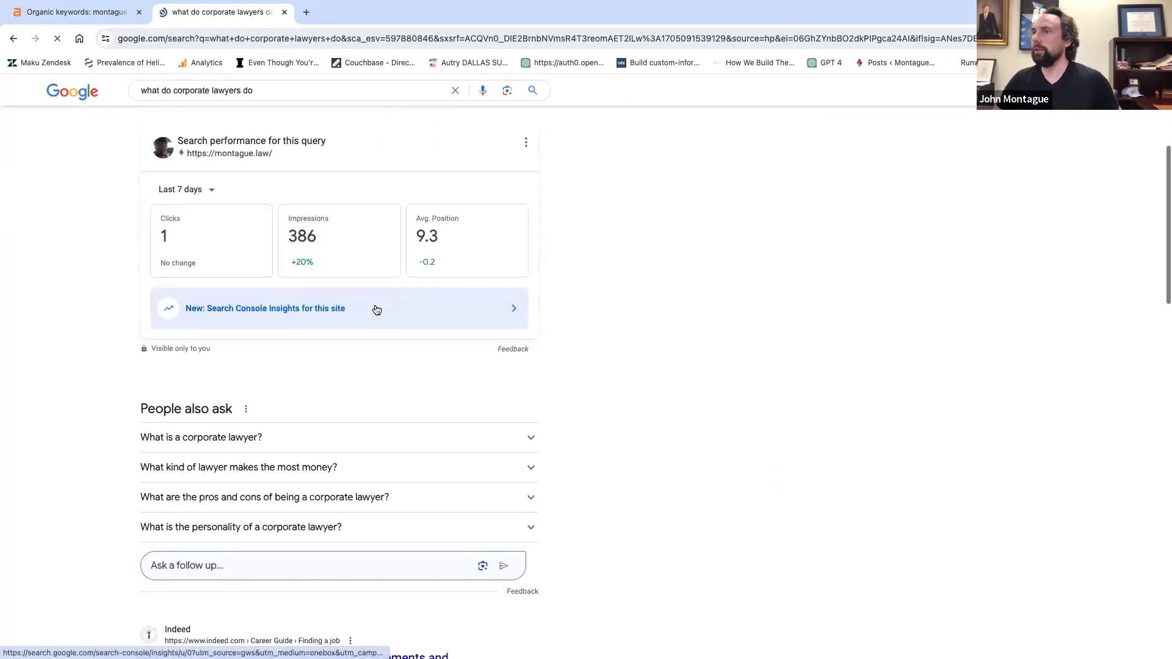
scroll(376, 310, down, 2)
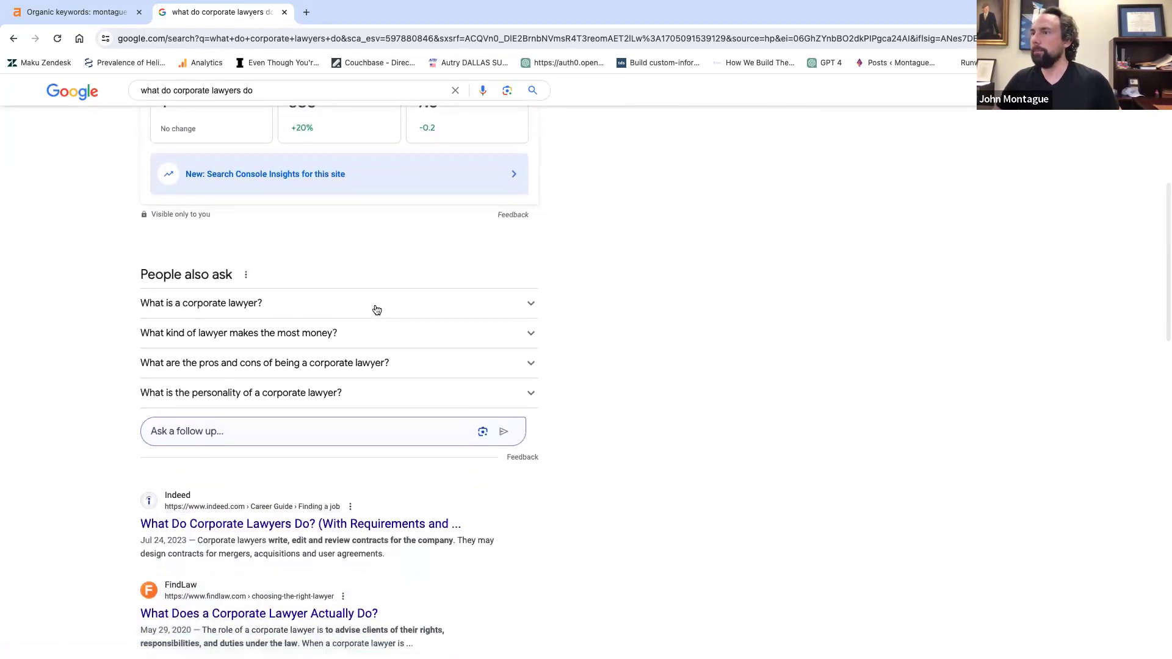
scroll(377, 310, up, 6)
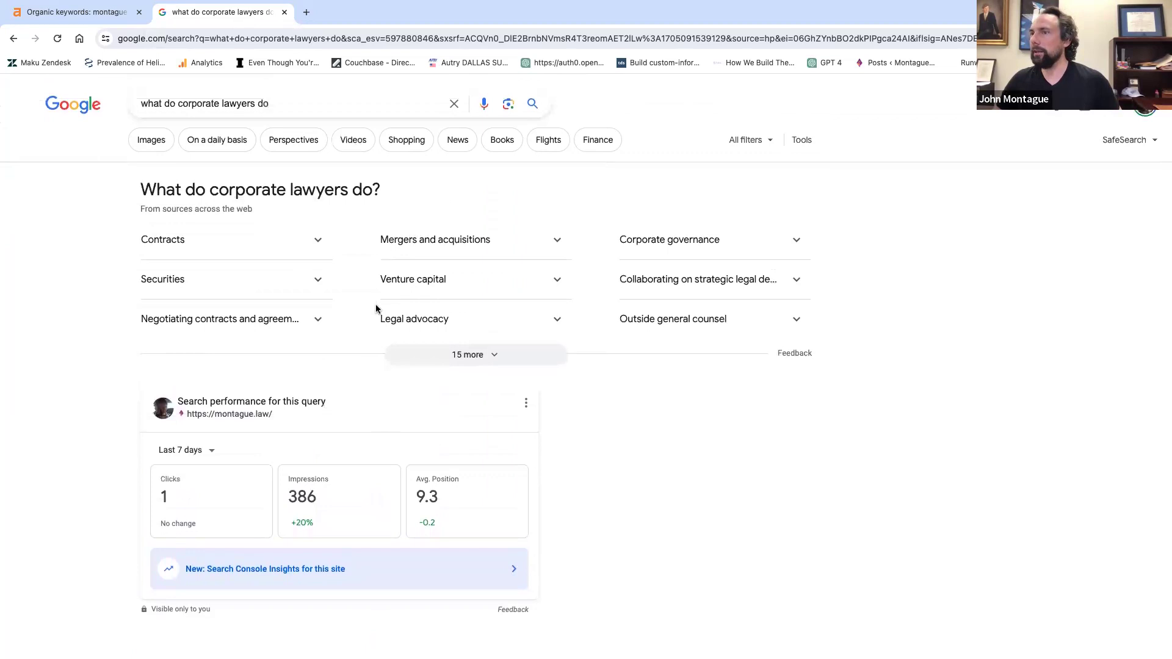
scroll(379, 317, down, 2)
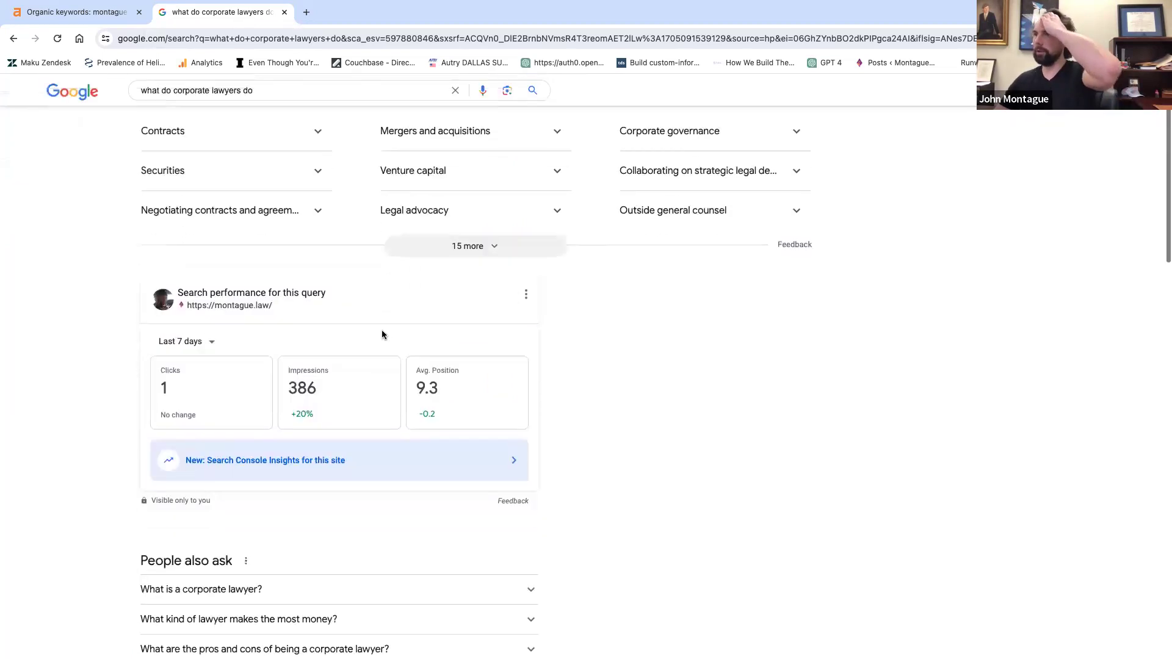
scroll(452, 391, down, 5)
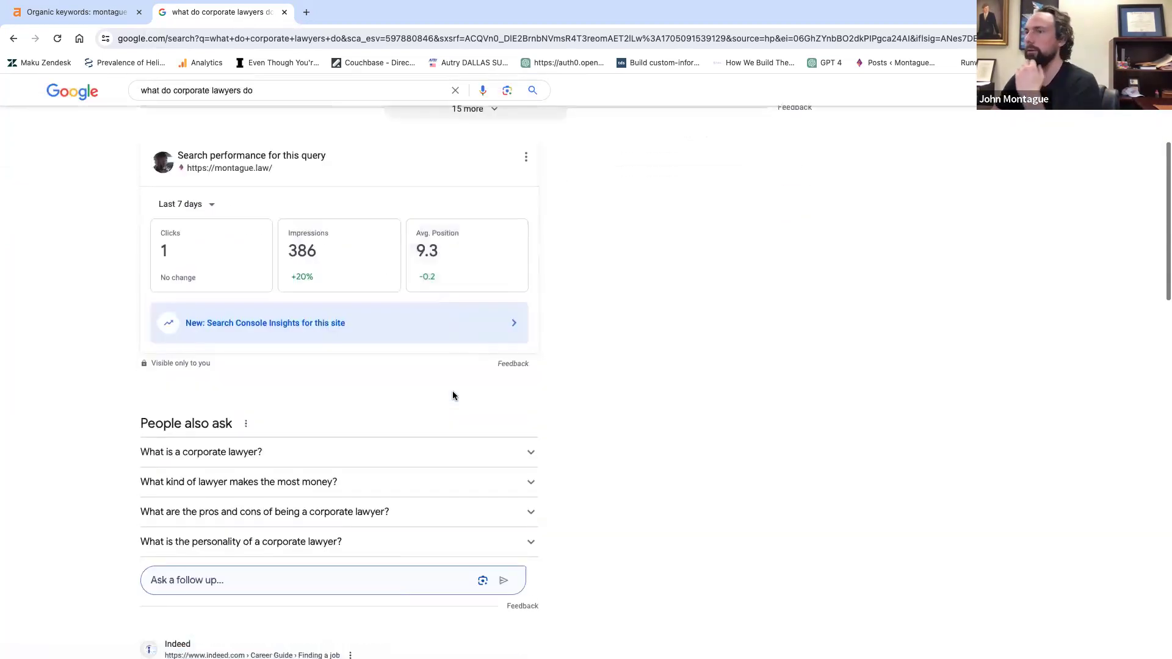
scroll(453, 391, down, 5)
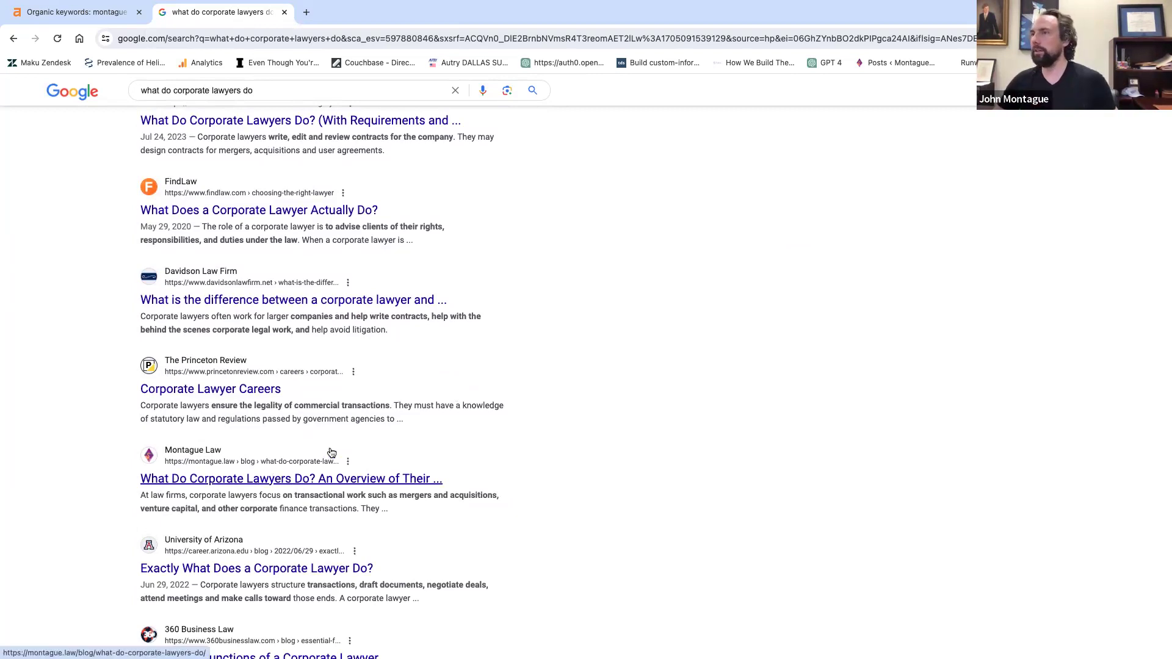
super+click(285, 480)
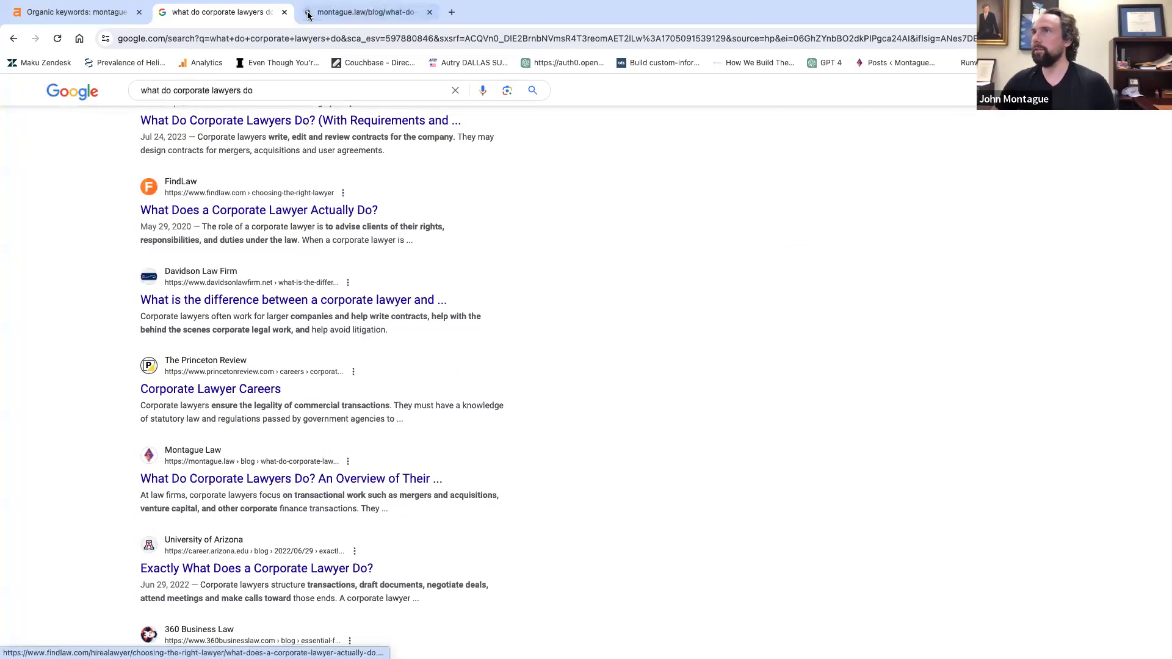
Switch to the Montague Law article tab and scroll down to the article body.
key(ctrl+Tab)
scroll(367, 397, down, 10)
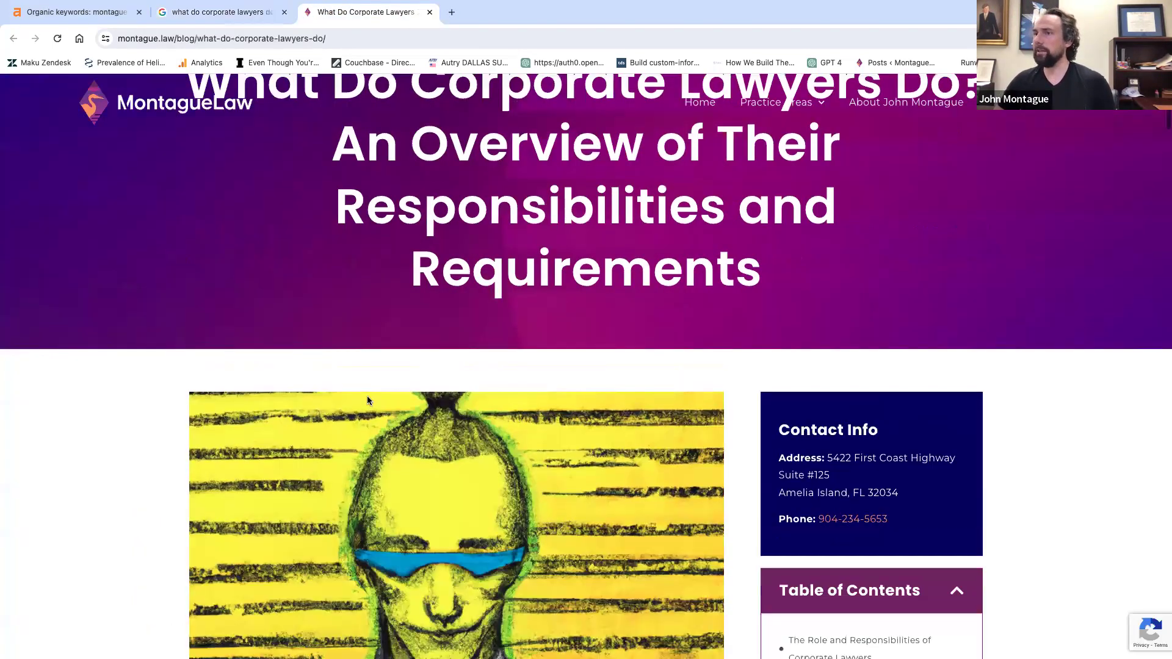
drag(190, 485, 497, 656)
click(504, 557)
scroll(504, 557, down, 10)
scroll(504, 556, down, 20)
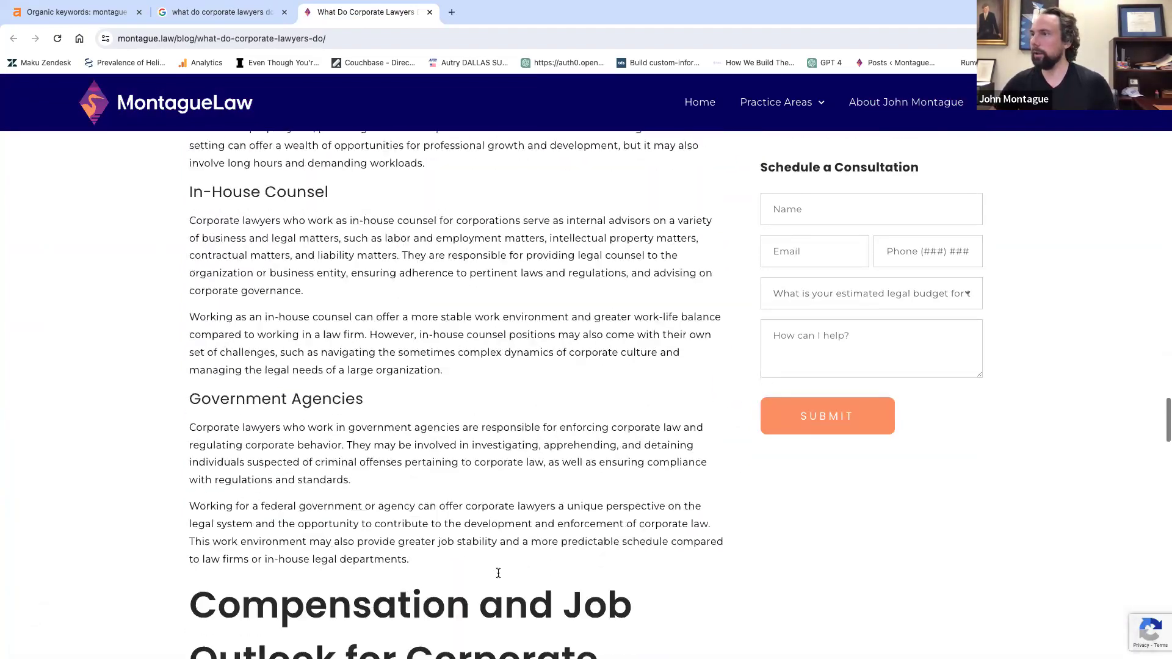
scroll(417, 382, down, 4)
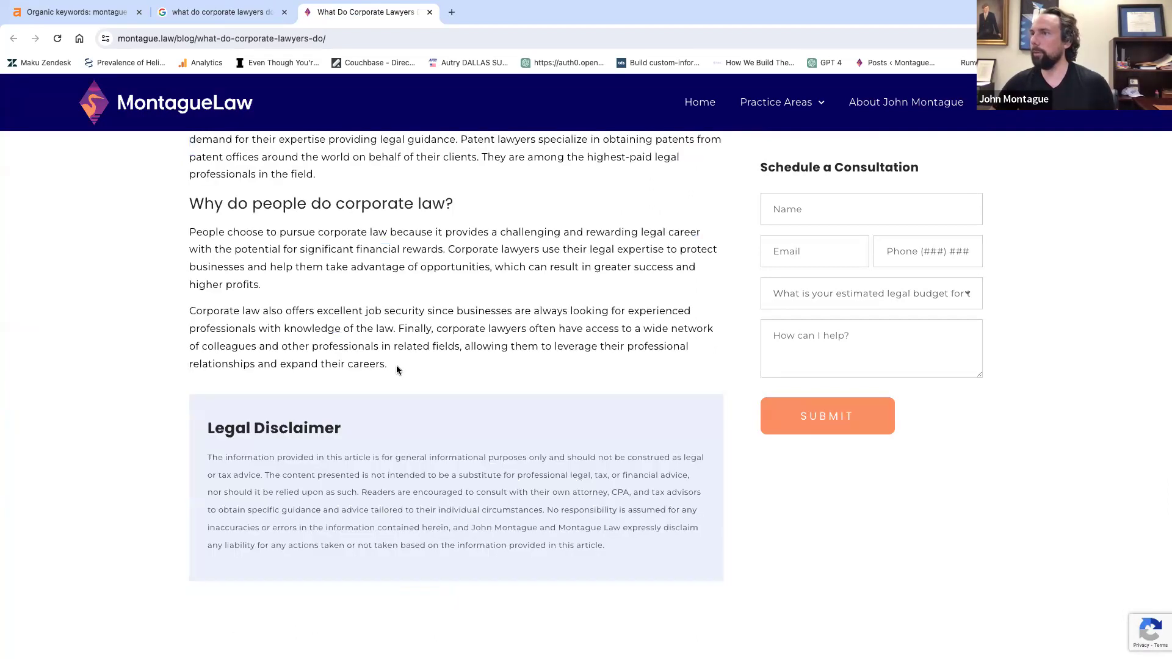
Copy the article's intro paragraph and Short Summary bullets, and open a new blank tab.
drag(390, 369, 324, 14)
click(240, 598)
scroll(240, 598, down, 3)
scroll(240, 598, down, 10)
drag(240, 599, 296, 422)
right_click(295, 422)
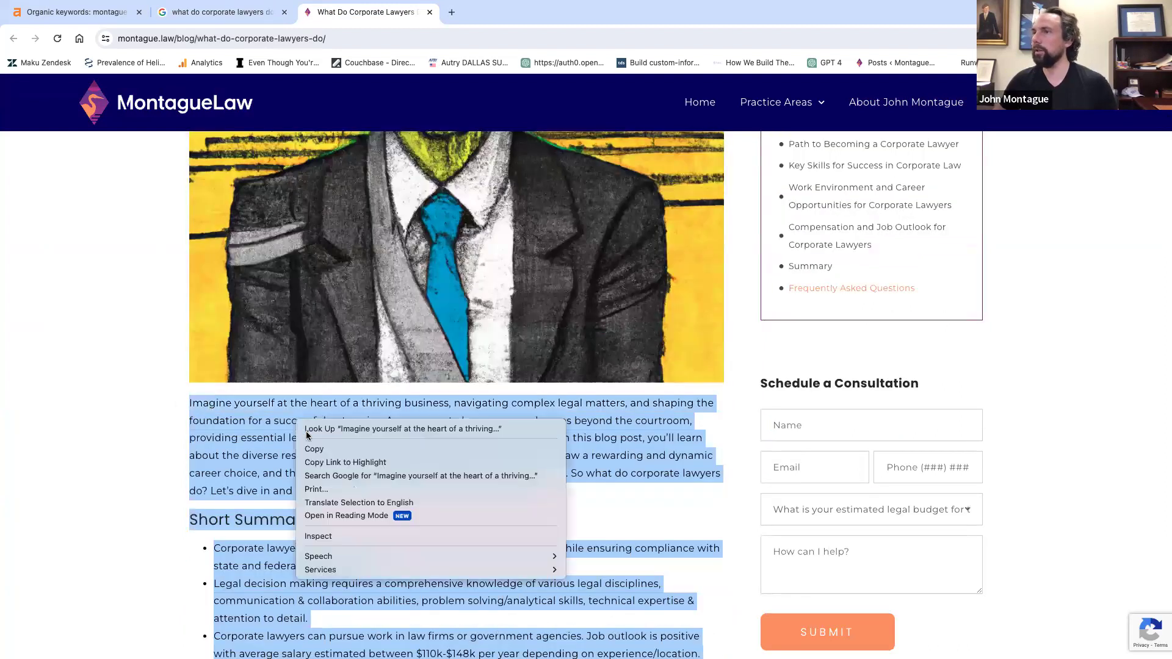
click(332, 444)
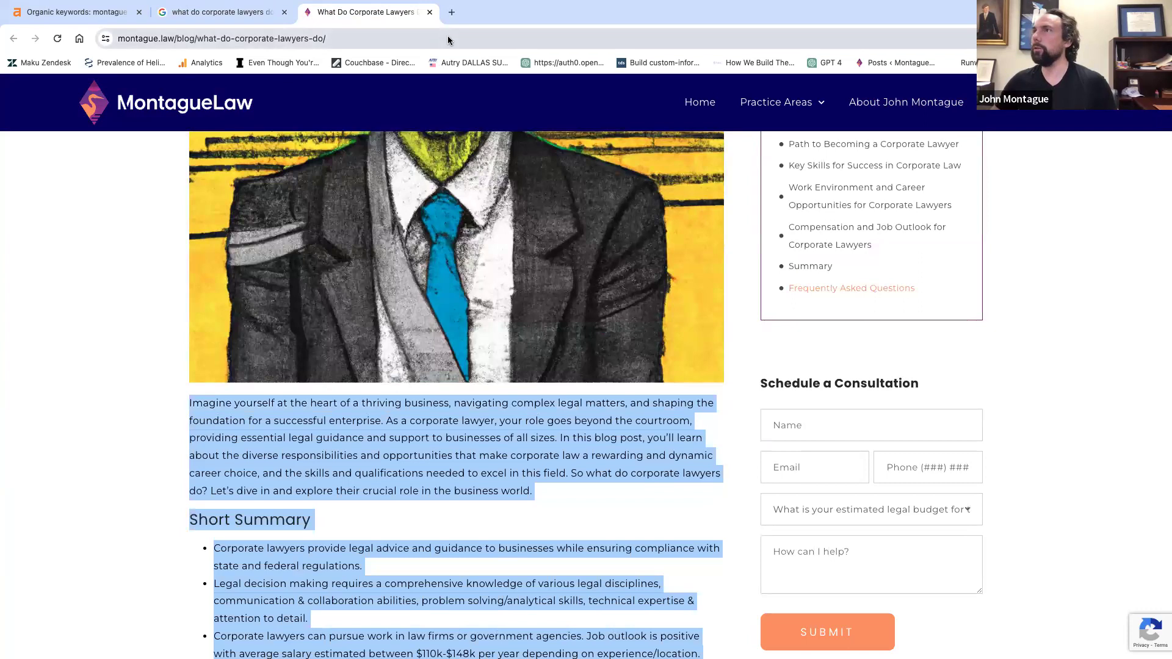
click(452, 15)
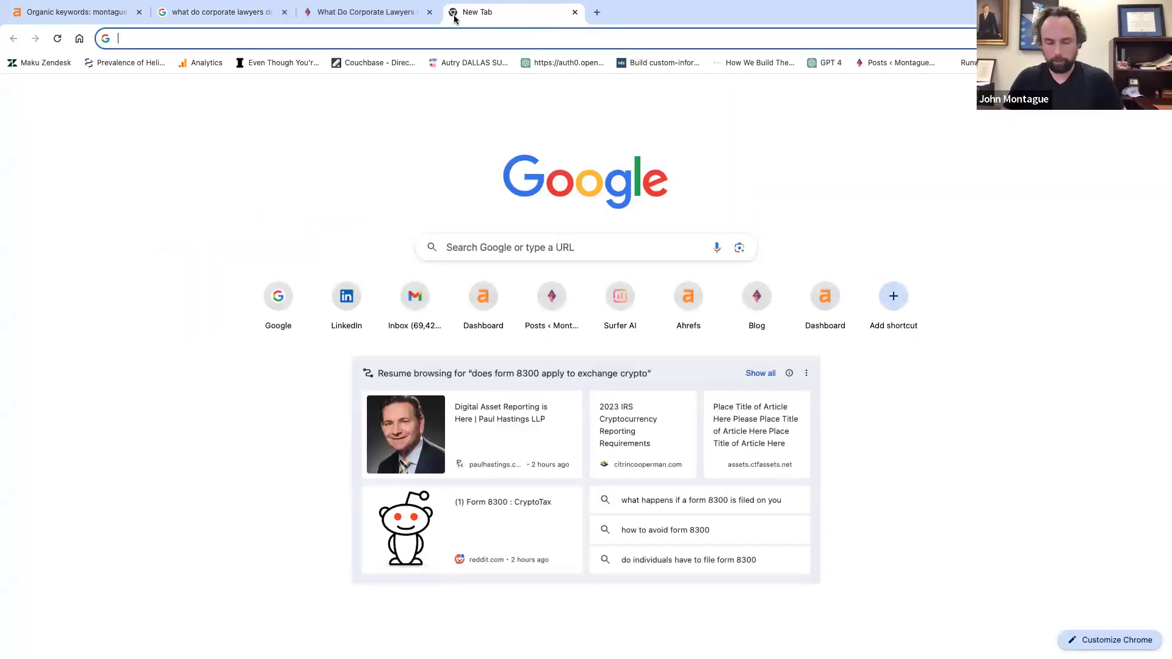
Go to openai.com and enter the account e-mail on the login page.
text(www.ope)
key(Return)
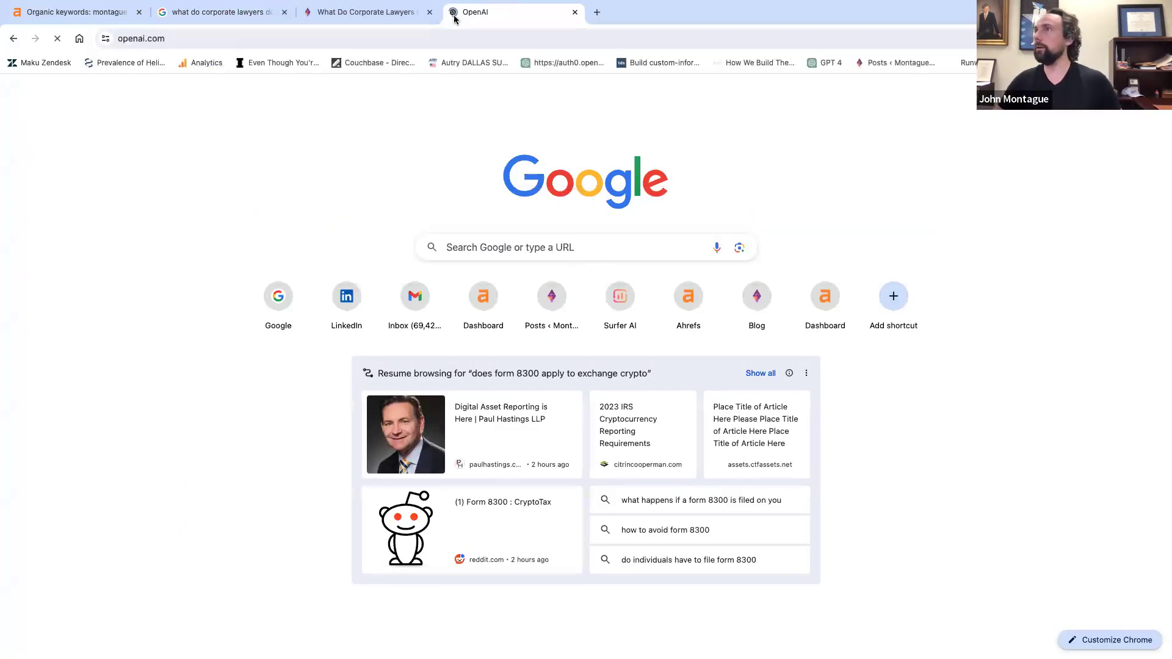
click(944, 98)
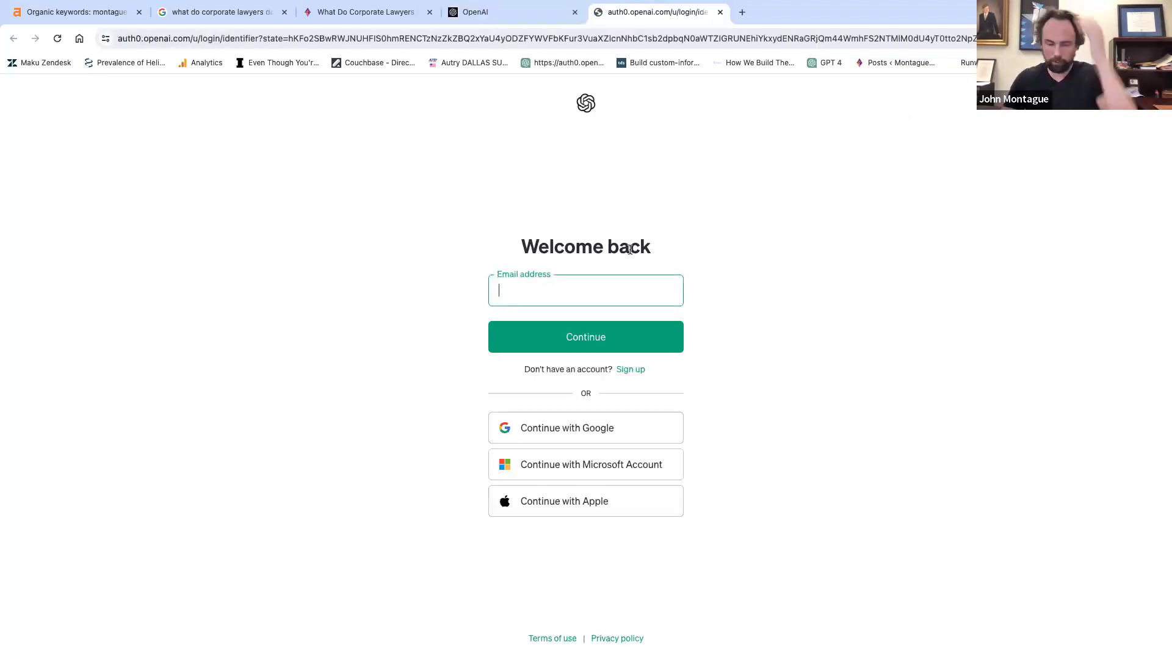
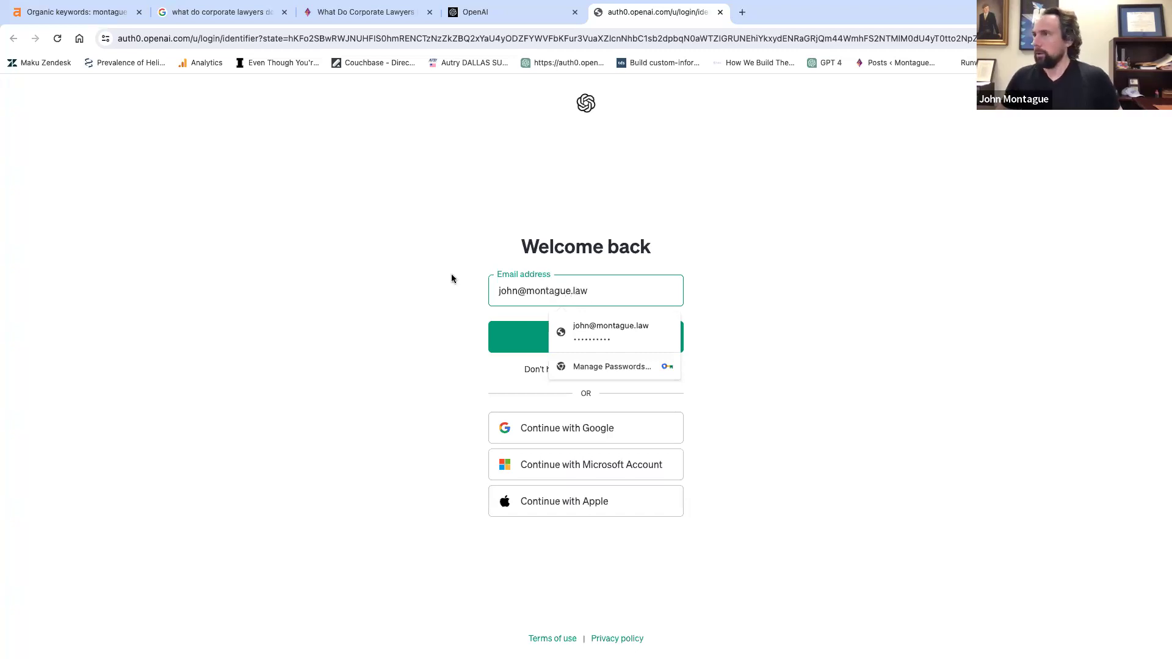
key(Return)
Sign in with the account password, choose ChatGPT, and select the Montague Law workspace.
text(••••••••••)
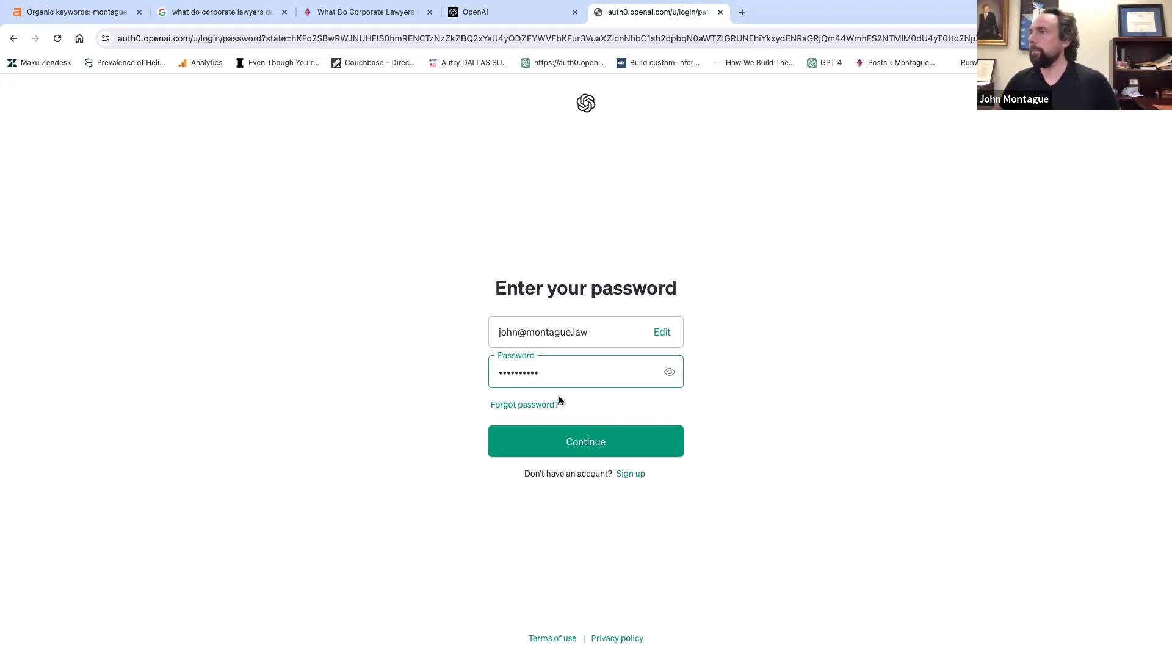
click(602, 443)
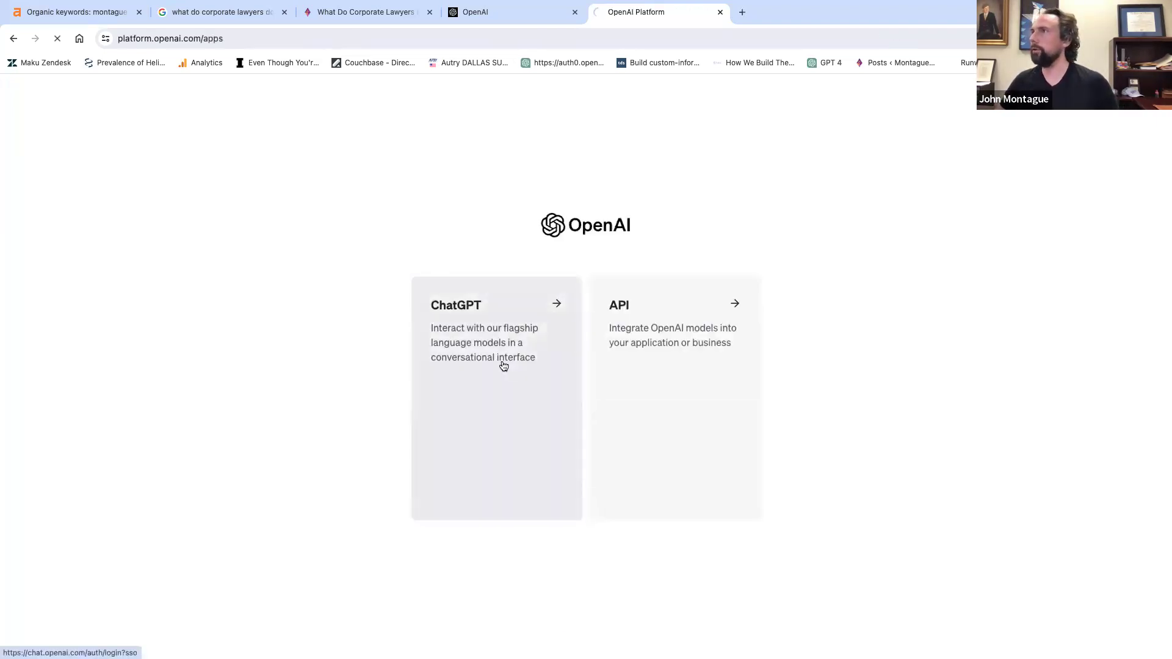
click(504, 365)
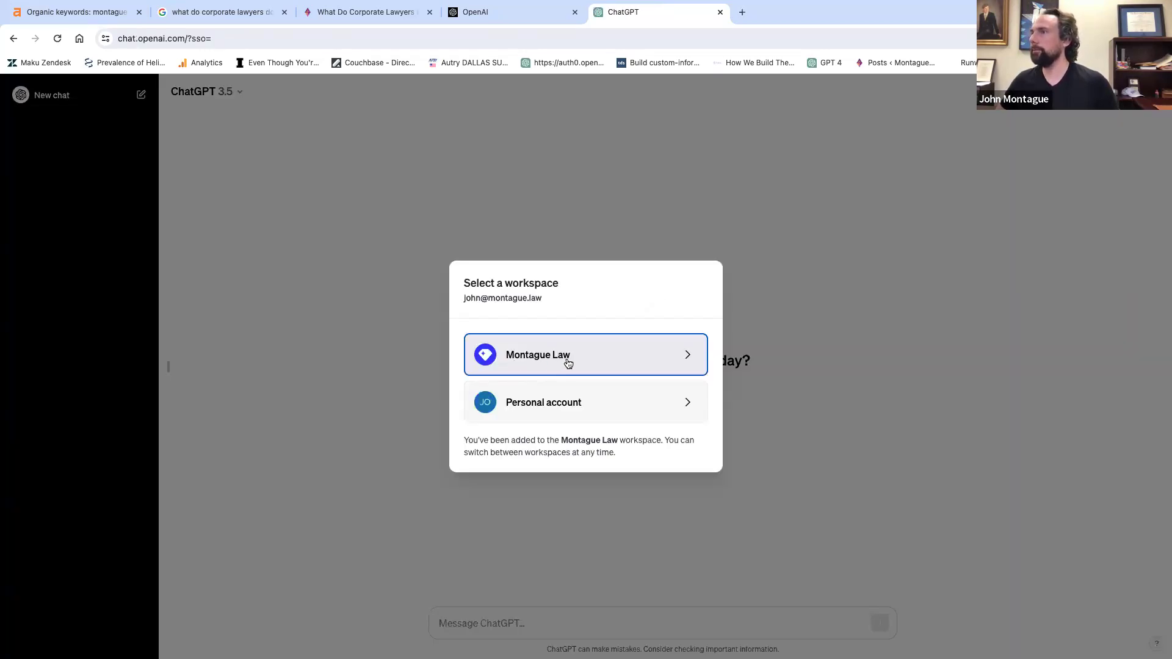
click(689, 363)
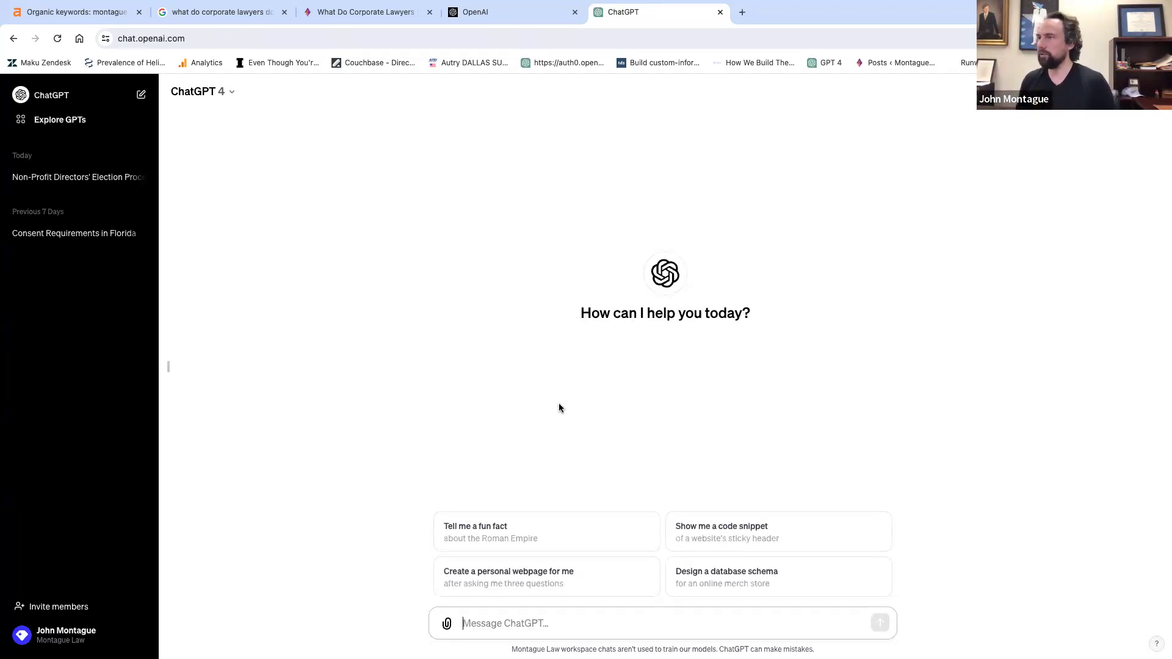
Start the prompt asking for a Google snippet on what corporate lawyers do, 360 characters or less.
text(Pl)
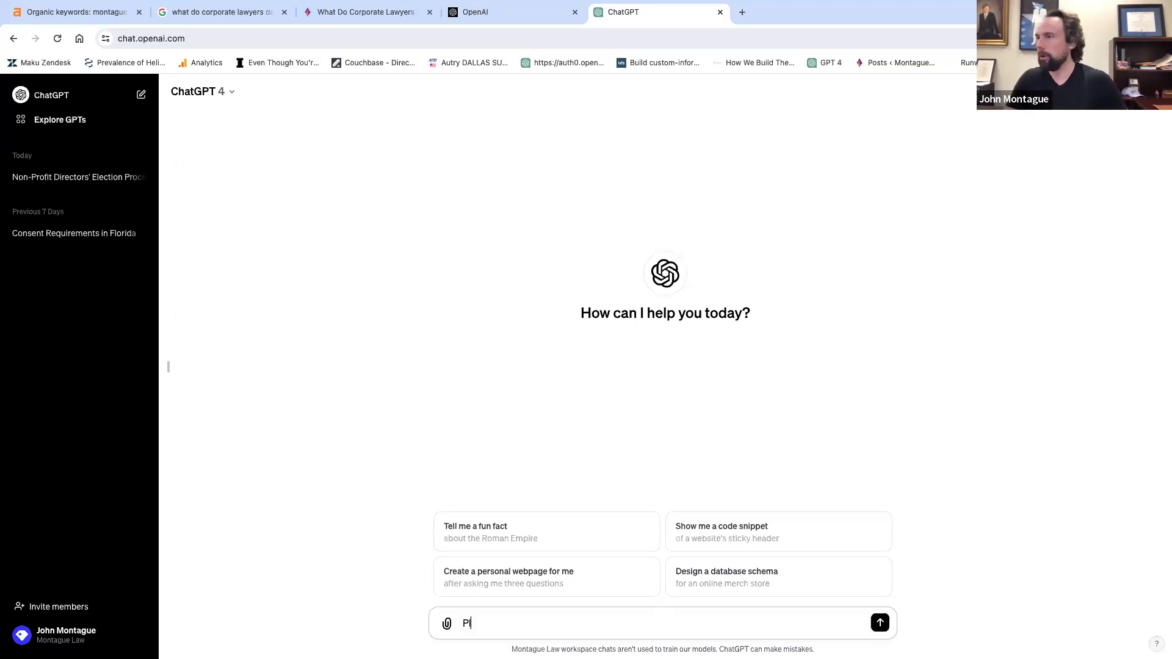
text(ease write a goo)
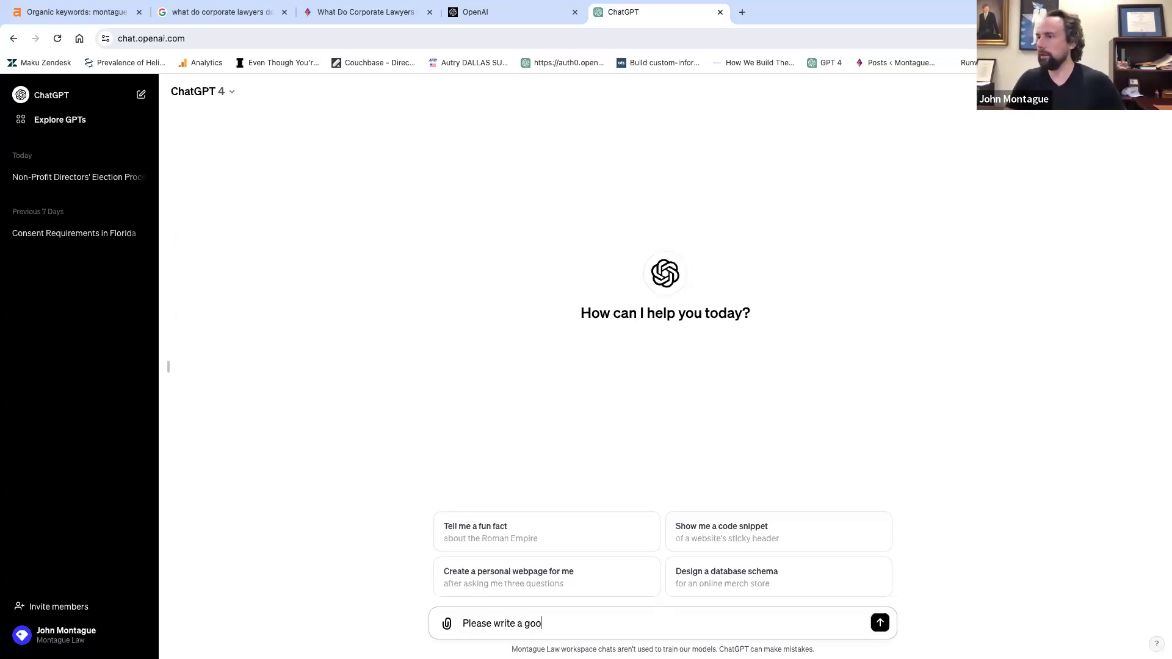
text(gle snippet that comm)
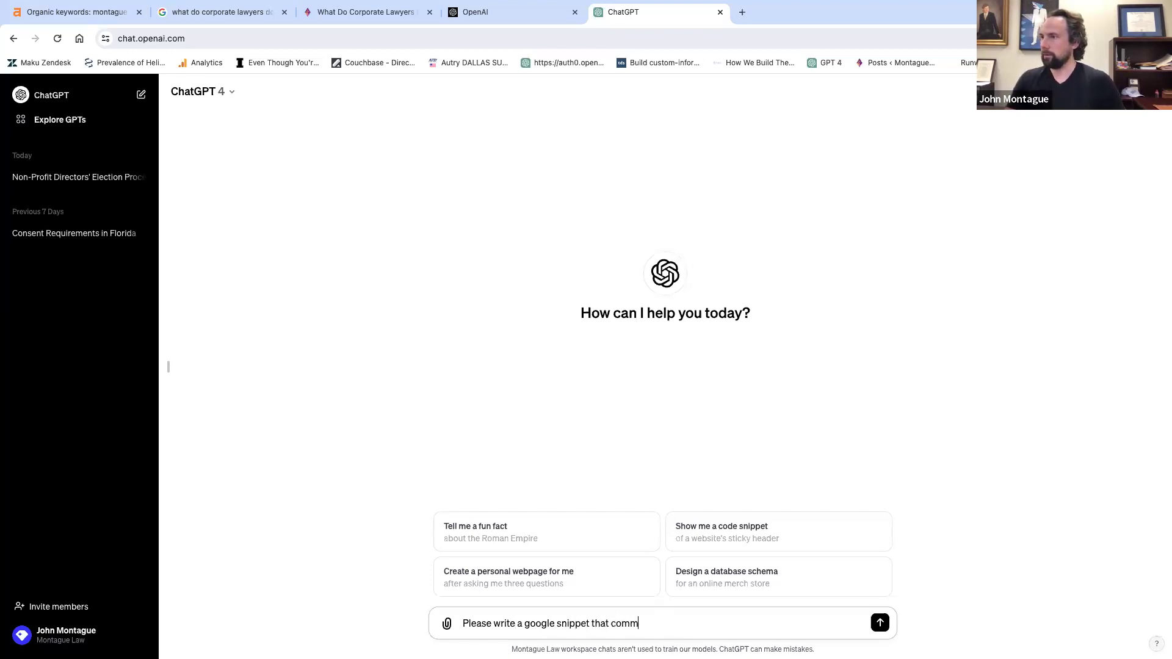
text(unicate what do c)
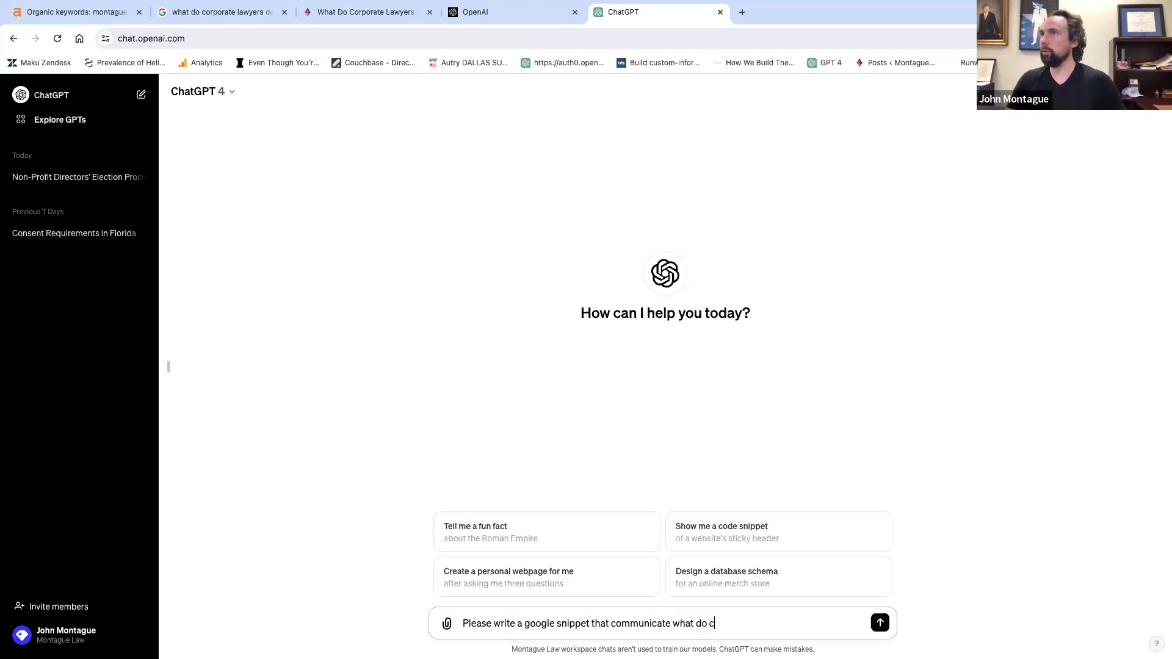
text(orporate lwayers)
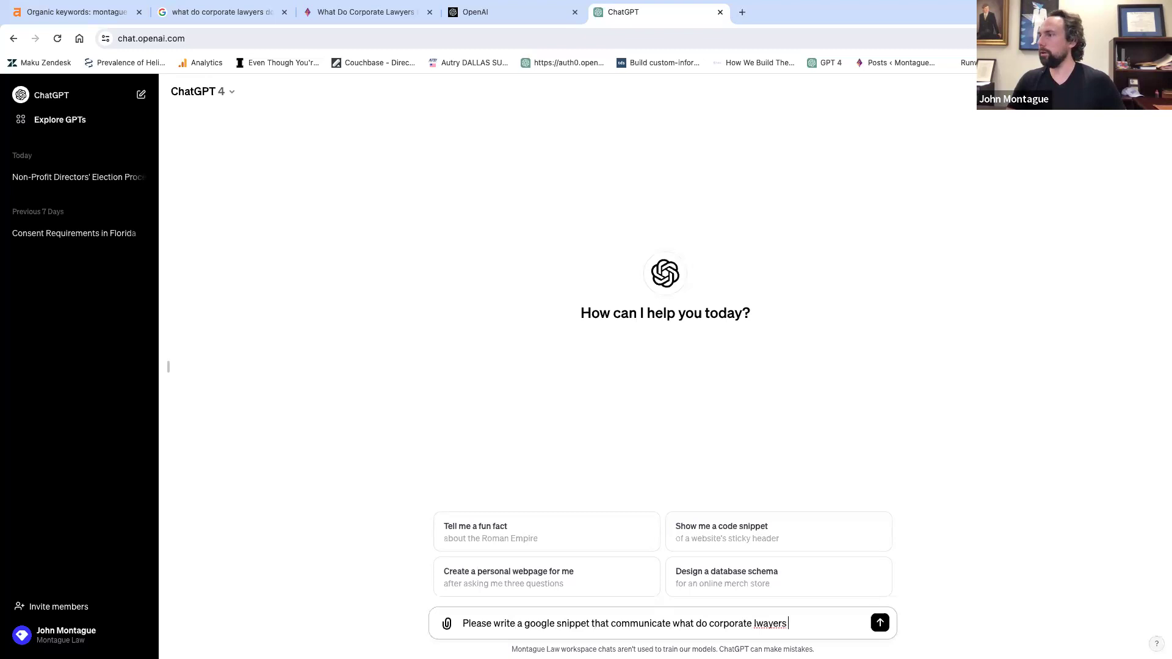
key(BackSpace)
key(BackSpace)
key(BackSpace)
key(BackSpace)
key(BackSpace)
key(BackSpace)
text(awyers do in 360 chara)
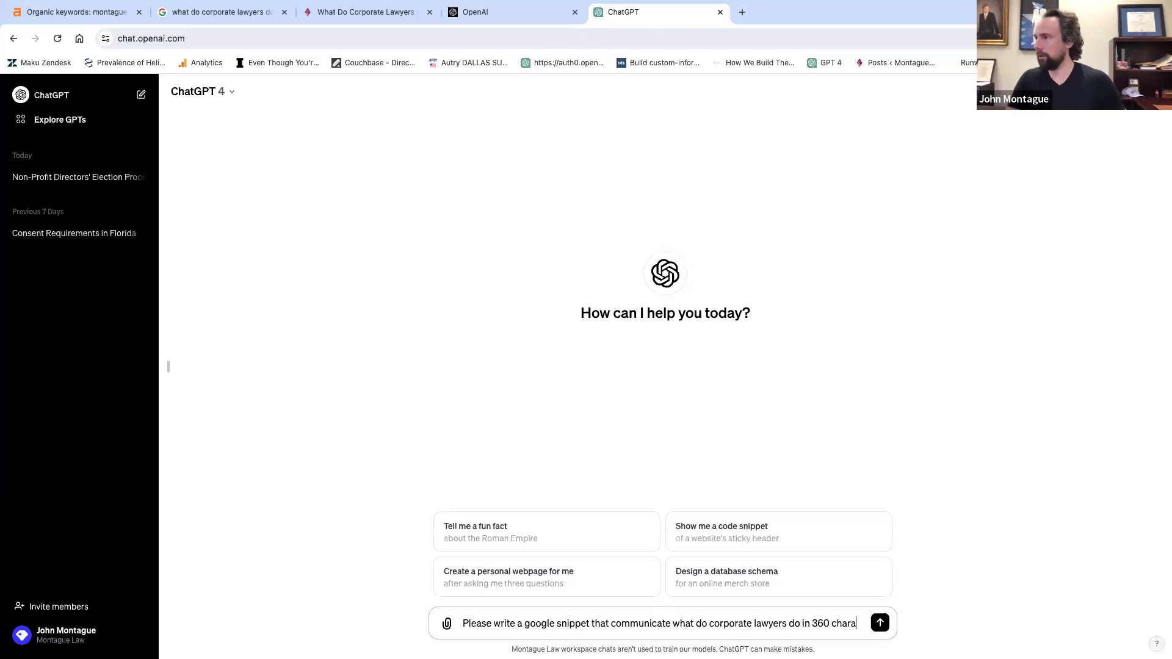
text(cters or lse)
key(BackSpace)
Add that it should draw on the article, include the phrase, show the author's authority, and name the author.
text(ess based upon this article. Pleae)
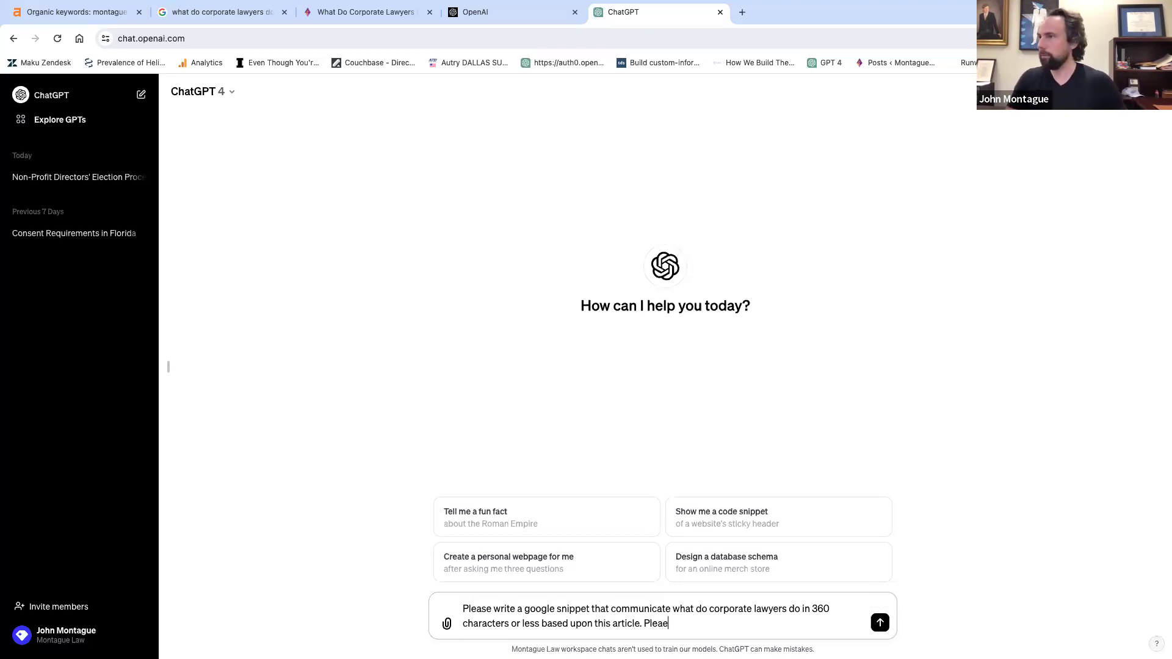
text(se include )
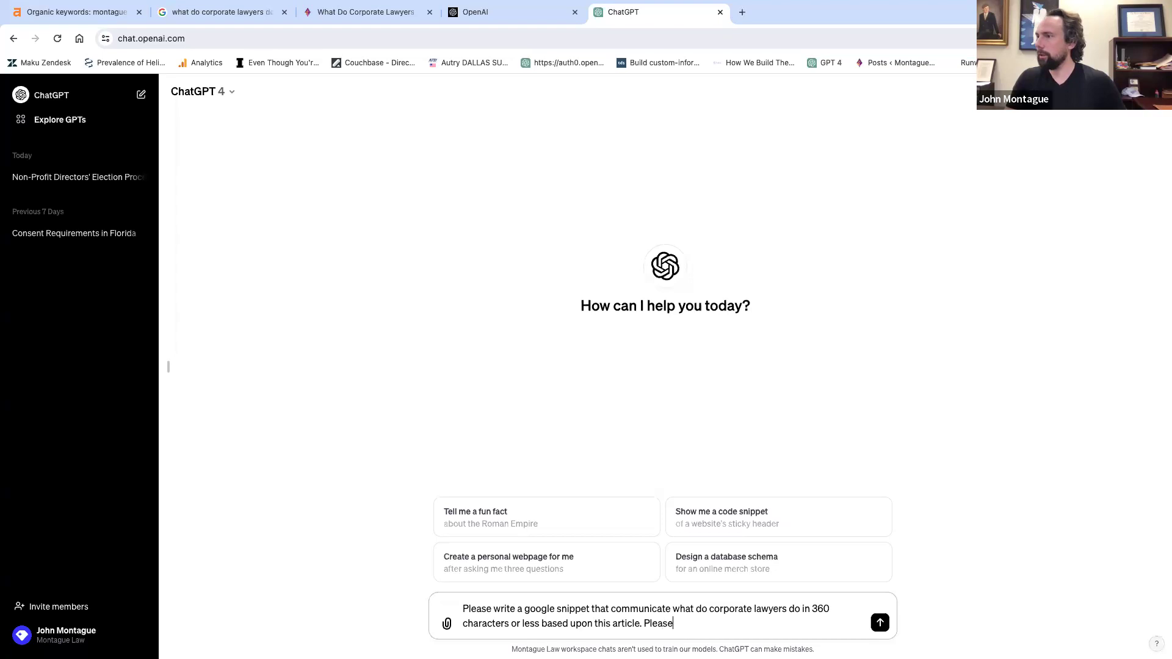
text(what do )
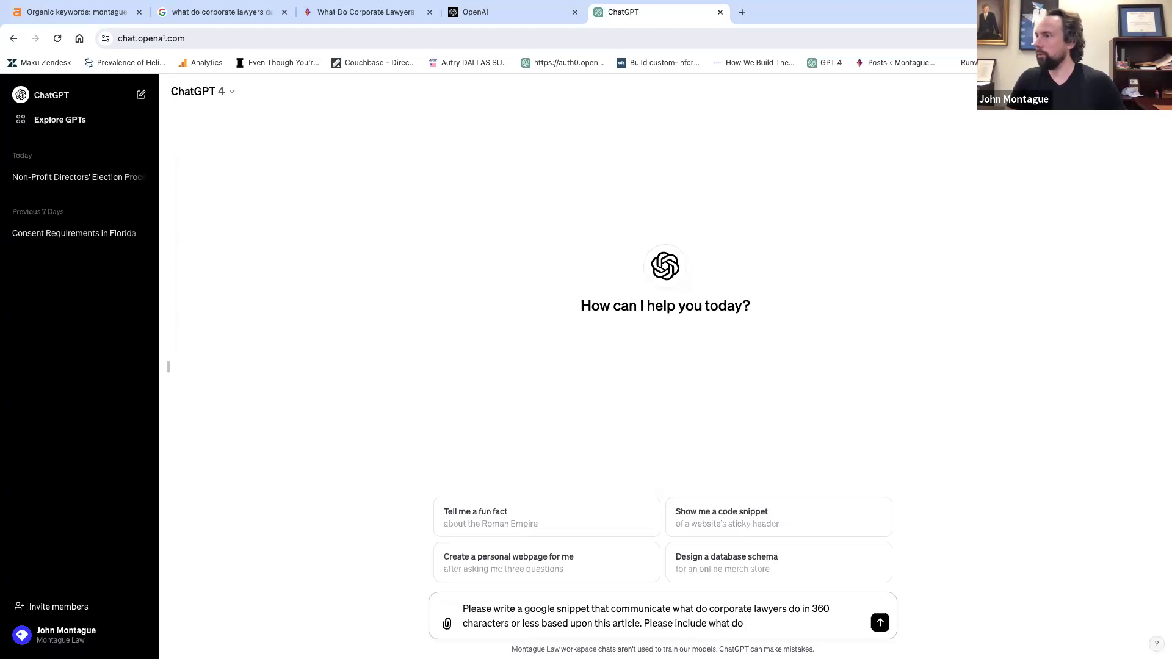
text(corporate lawyers do in tehs)
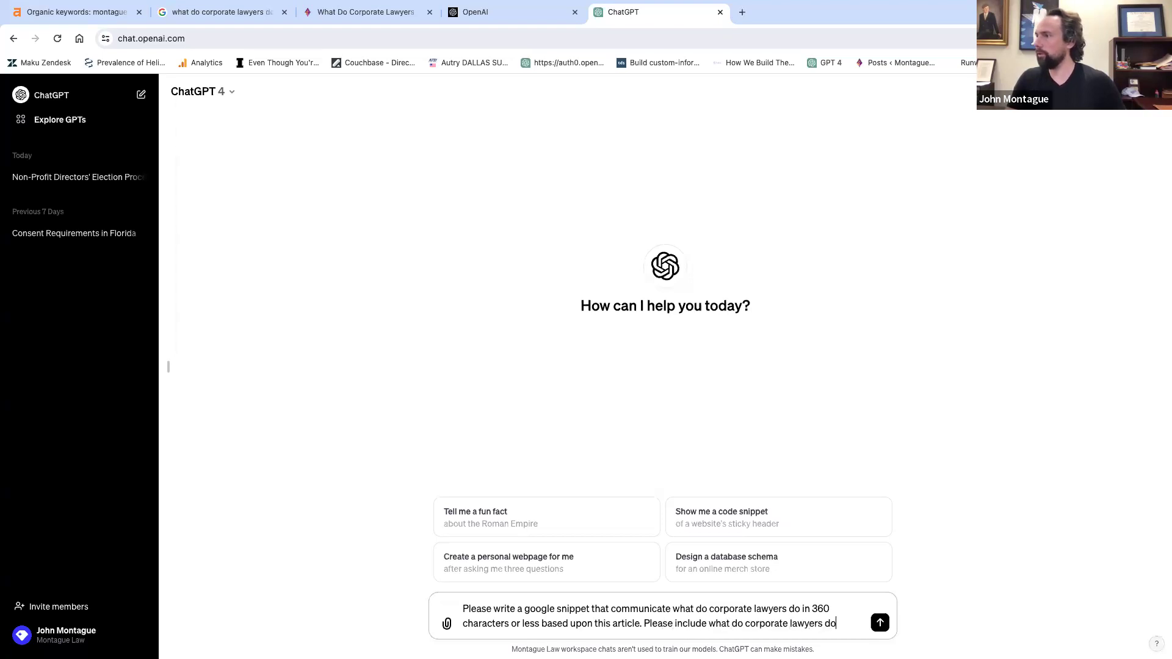
key(BackSpace)
key(BackSpace)
key(BackSpace)
text(he snu)
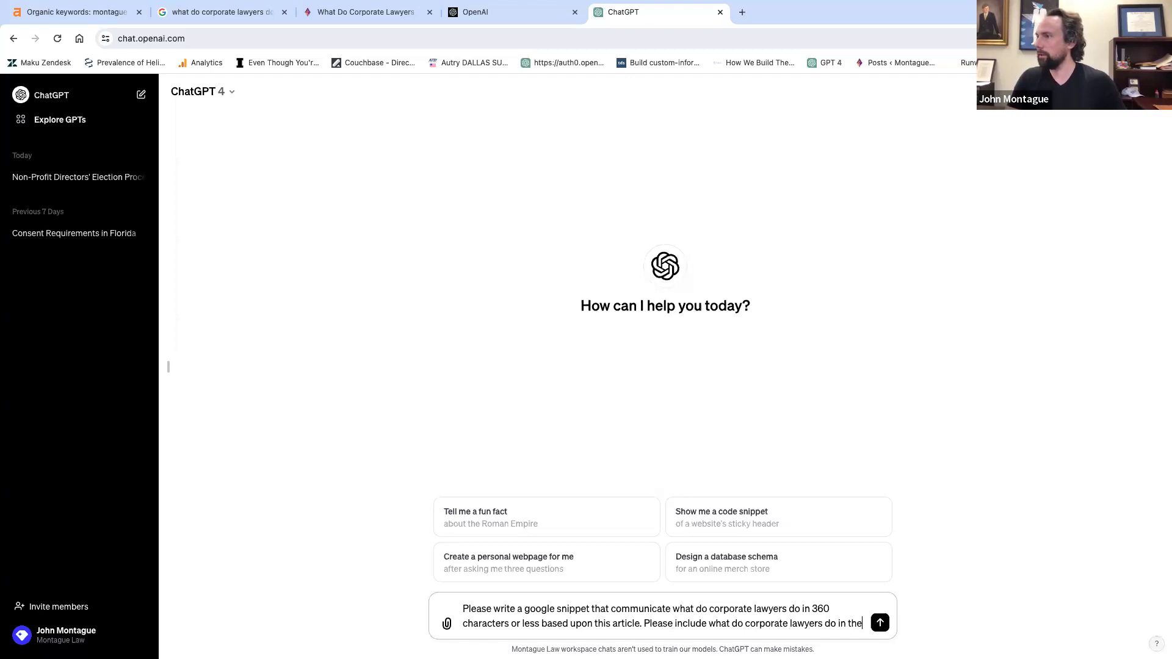
key(BackSpace)
key(BackSpace)
text(nip)
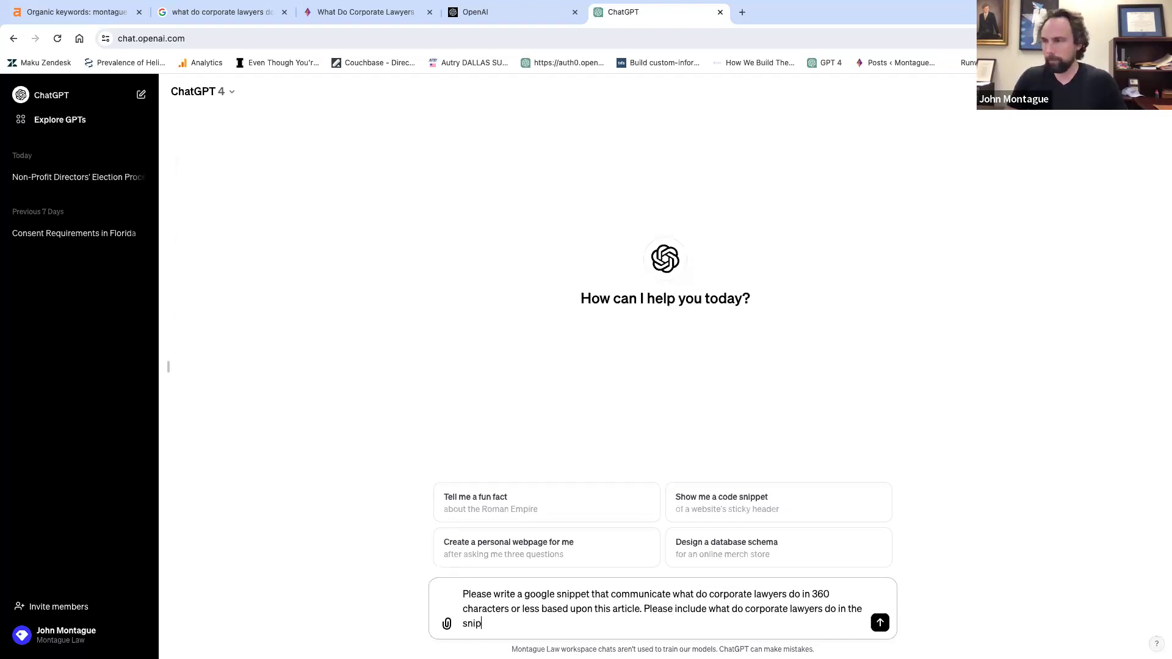
text(pet and also inc)
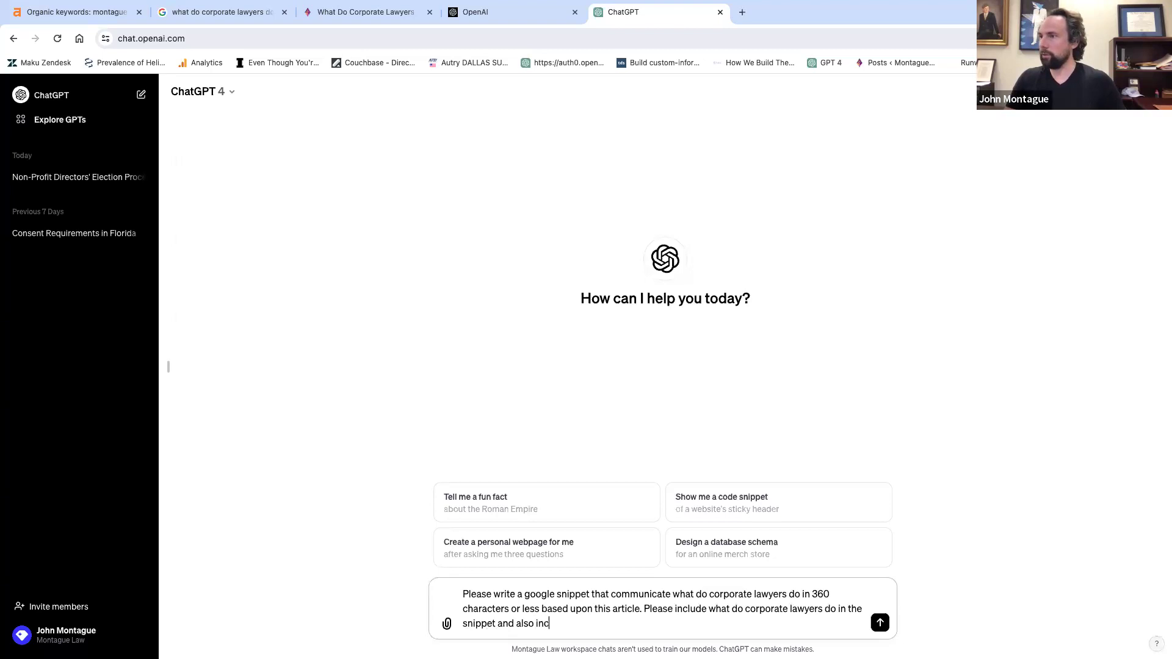
key(BackSpace)
text(di)
text(ca)
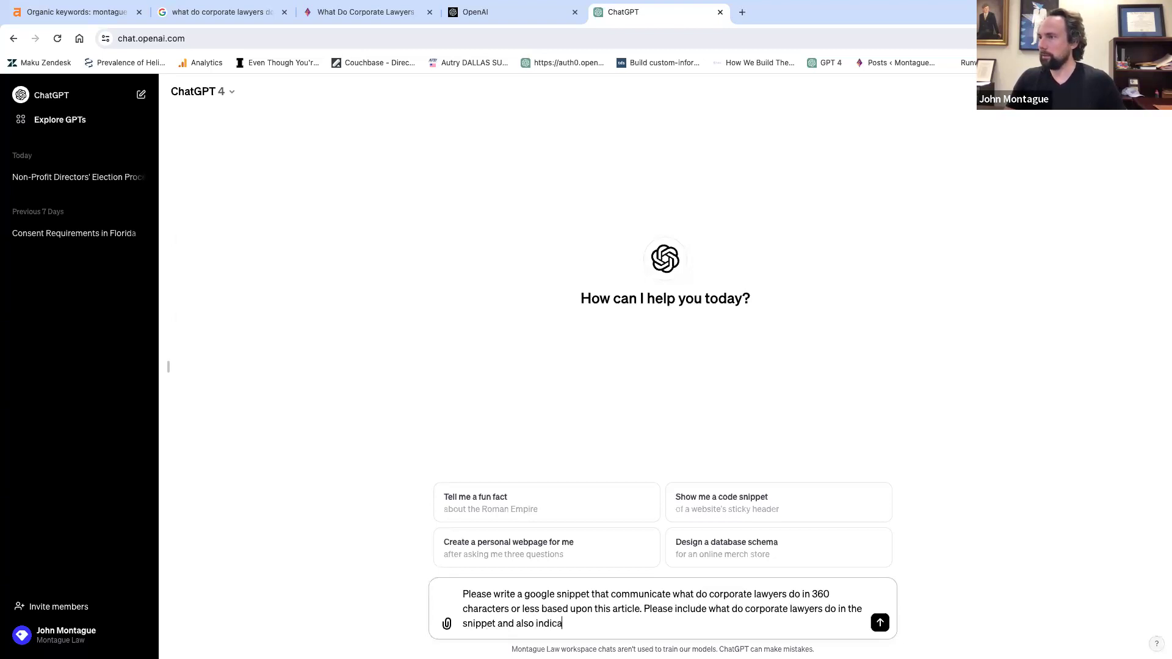
text(te that I am an authority on the subject)
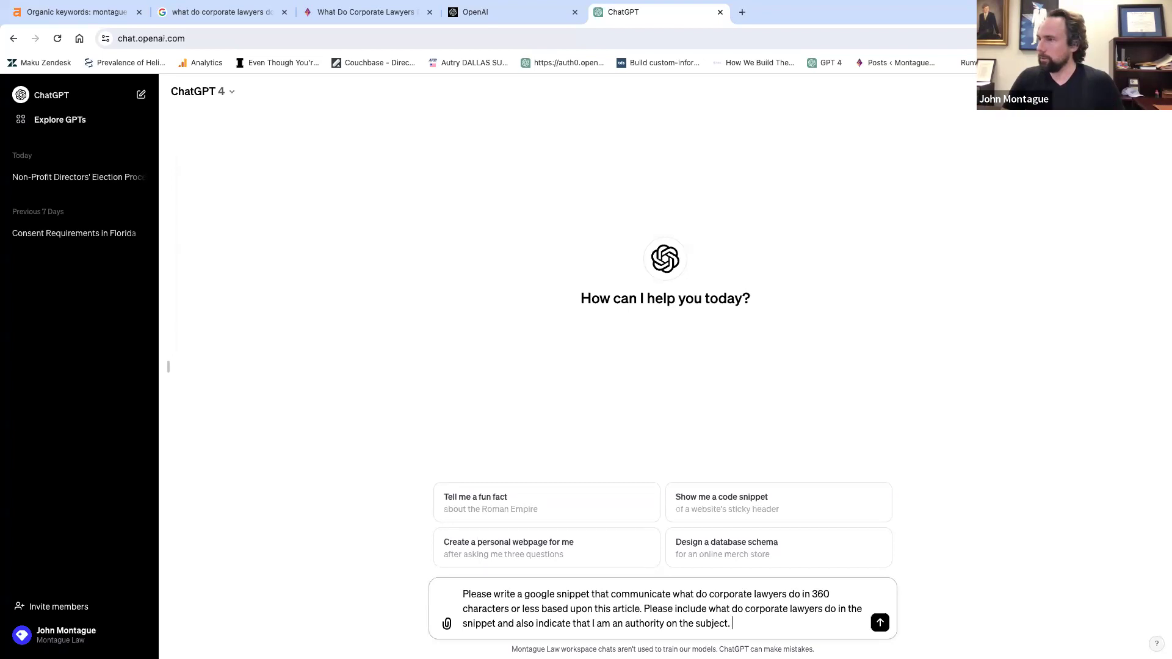
text(My name is John)
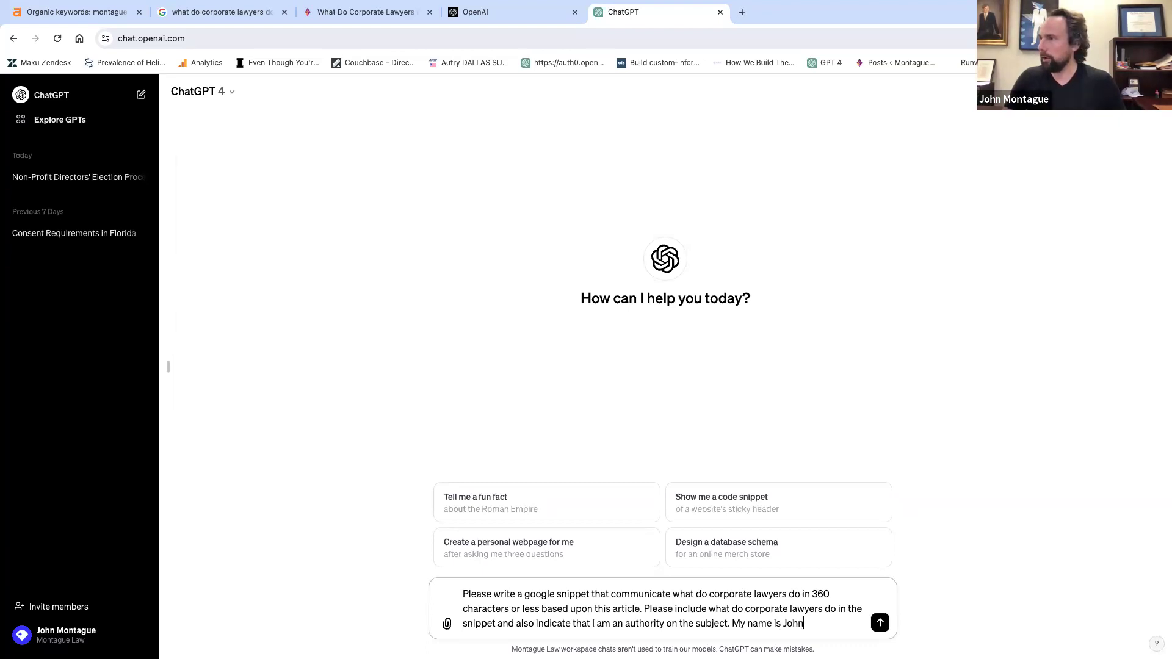
text( Montague and)
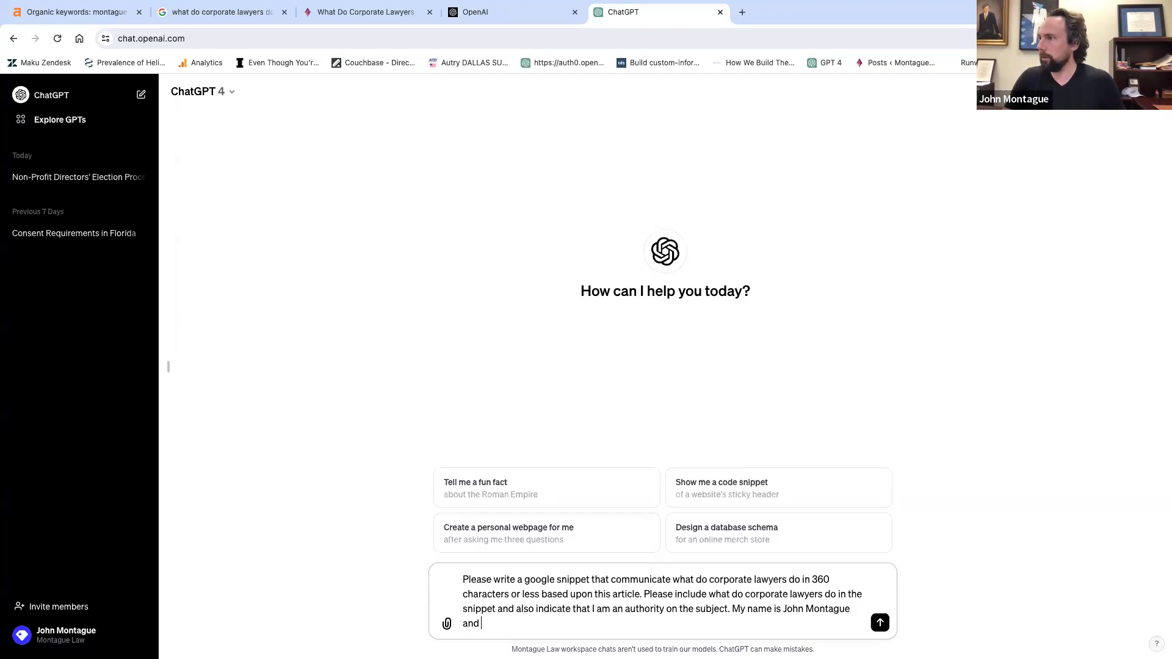
End the prompt with 'Articles is as follows:', paste the copied article text, and send it.
key(BackSpace)
key(BackSpace)
key(BackSpace)
key(BackSpace)
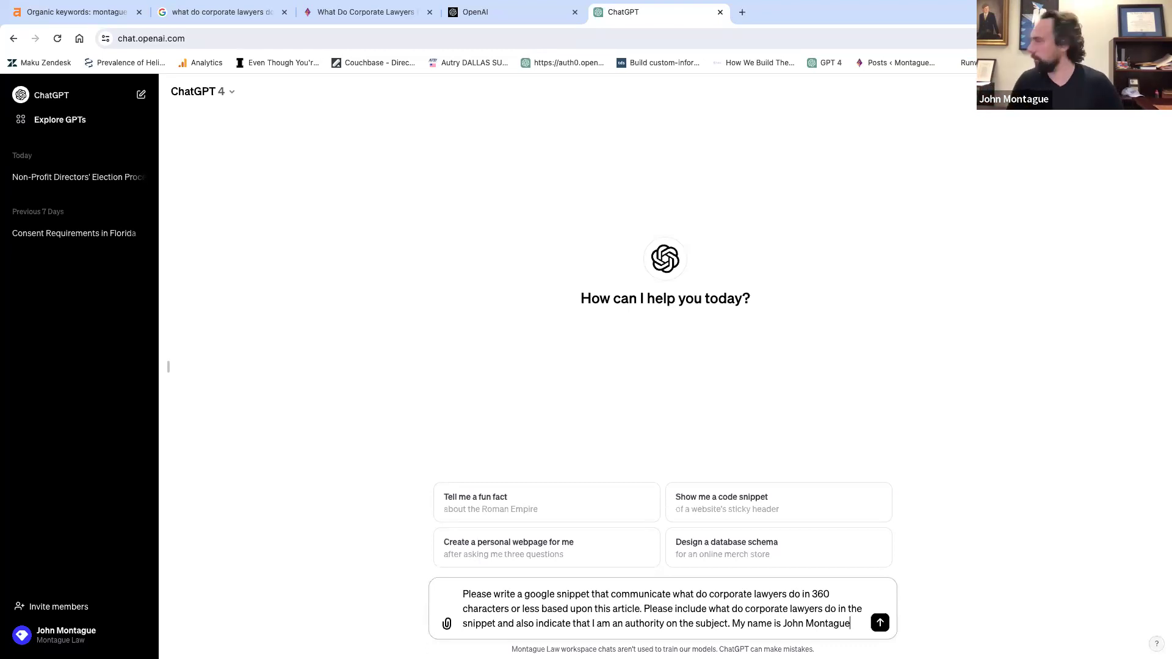
text(.)
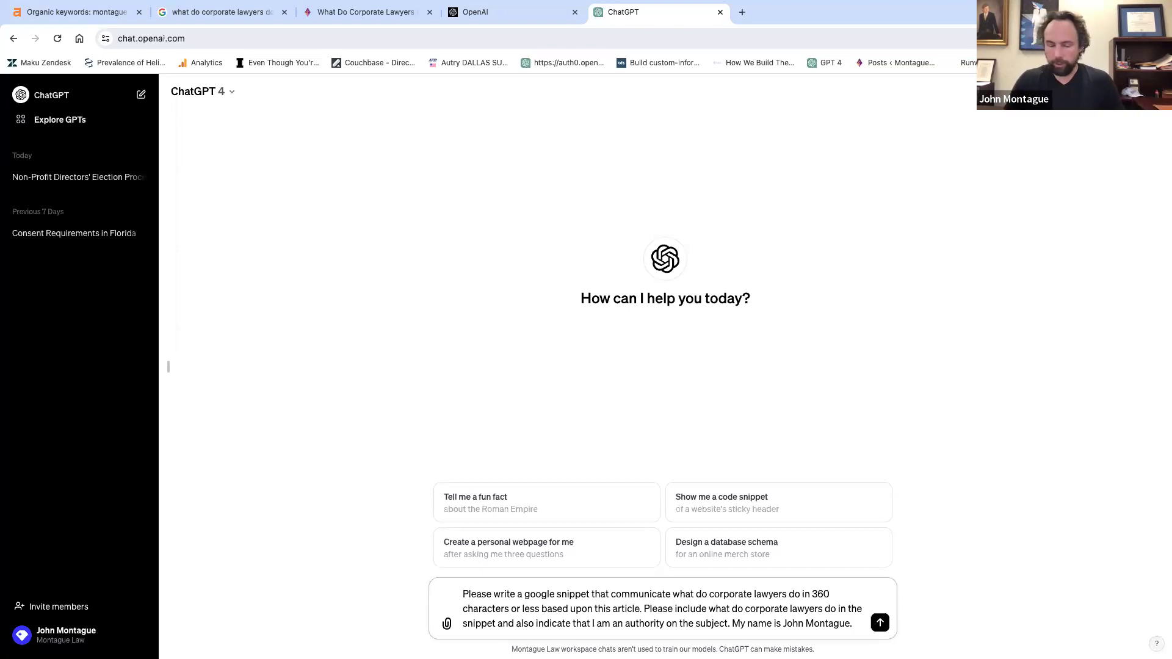
text( Articles as)
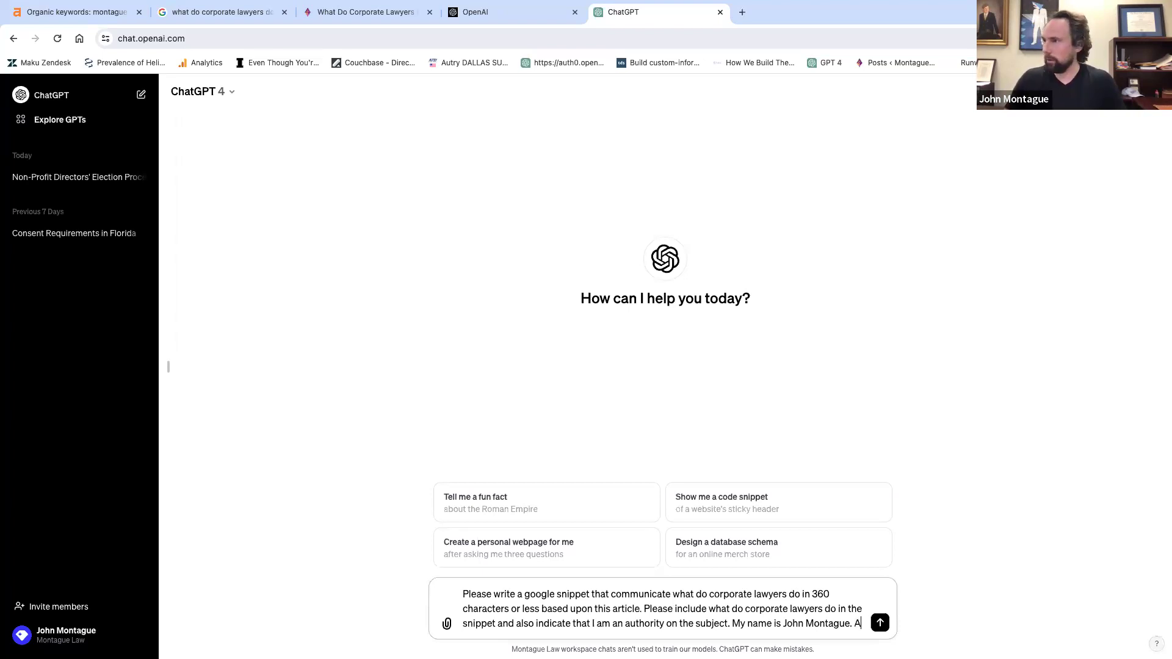
key(BackSpace)
key(BackSpace)
text(is as follow)
text(ing)
key(BackSpace)
key(BackSpace)
key(BackSpace)
text(s)
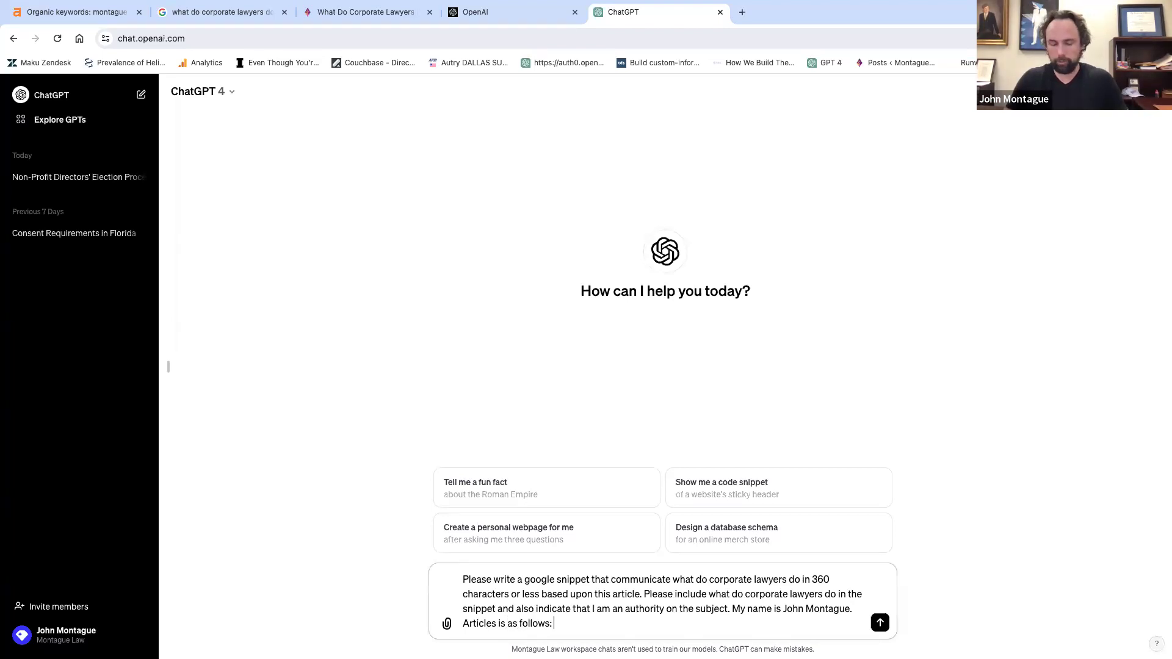
text(:)
key(ctrl+v)
key(Return)
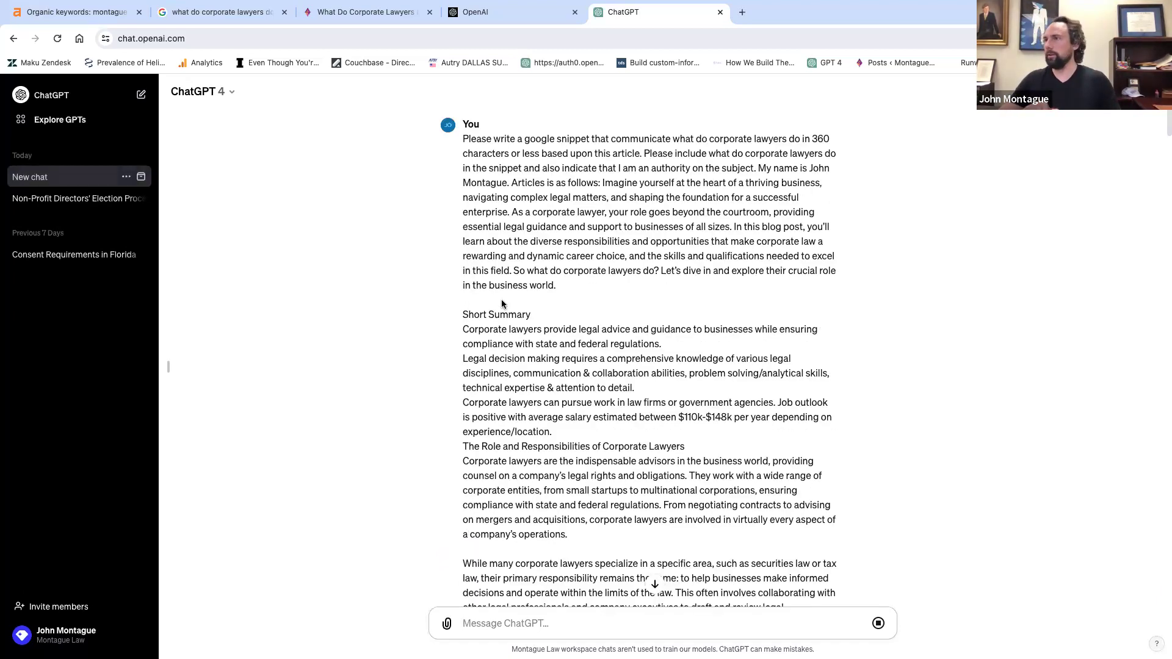
Scroll past the pasted article to read ChatGPT's generated snippet.
scroll(540, 288, down, 20)
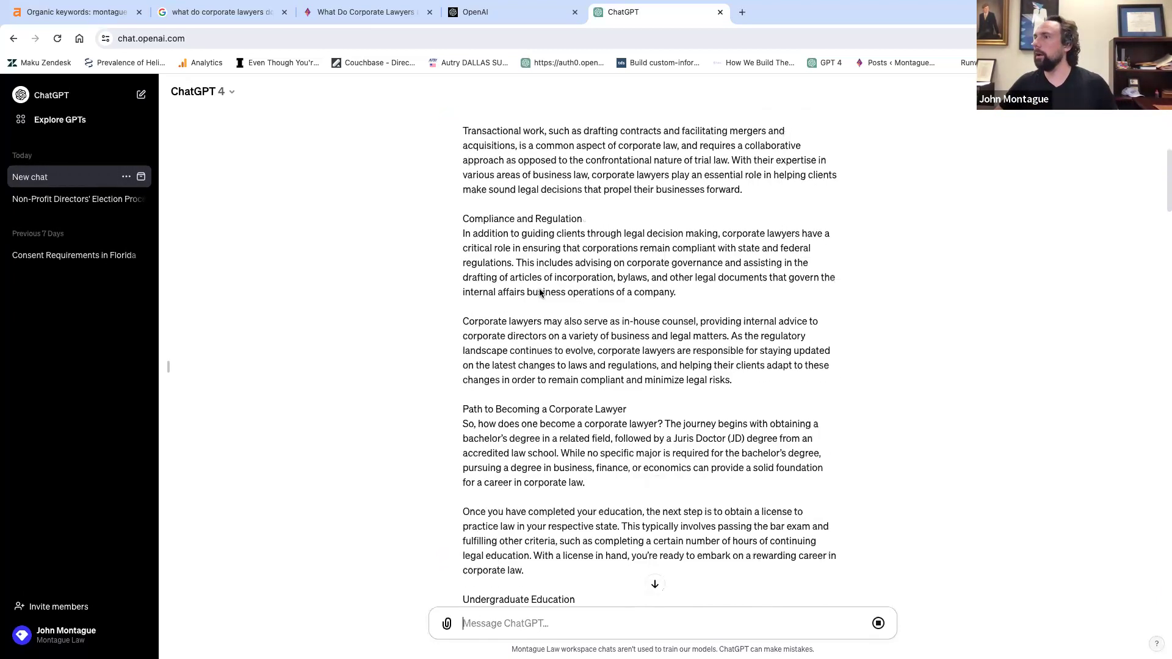
scroll(539, 293, down, 10)
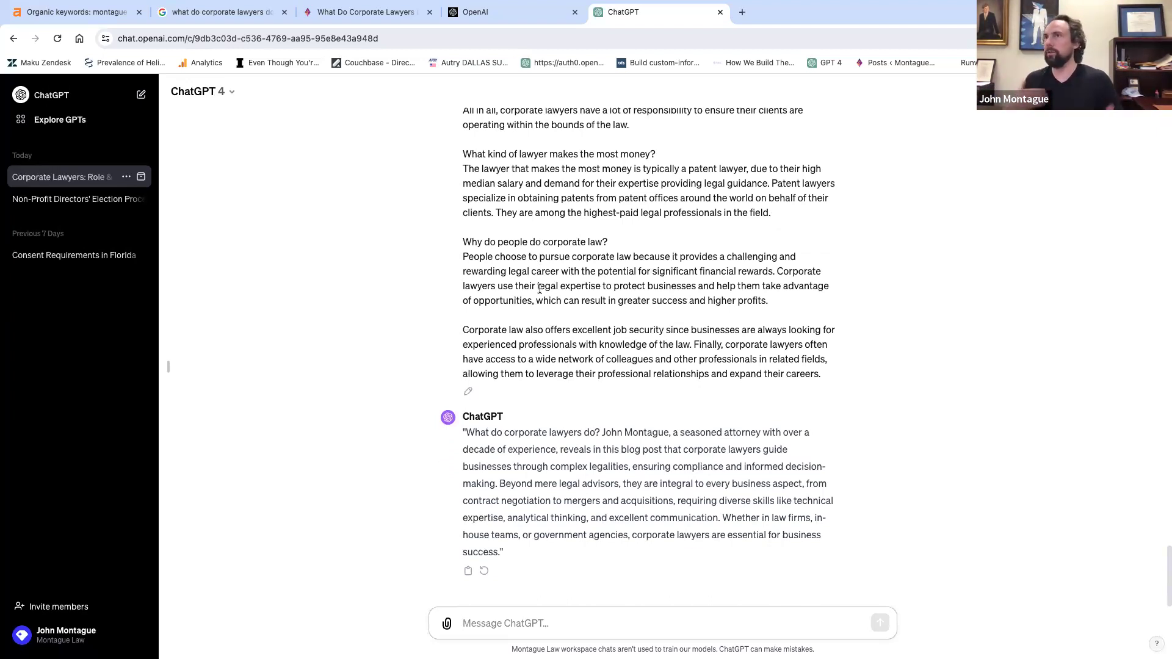
Send the follow-up 'Please make under 360 characters'.
text(P)
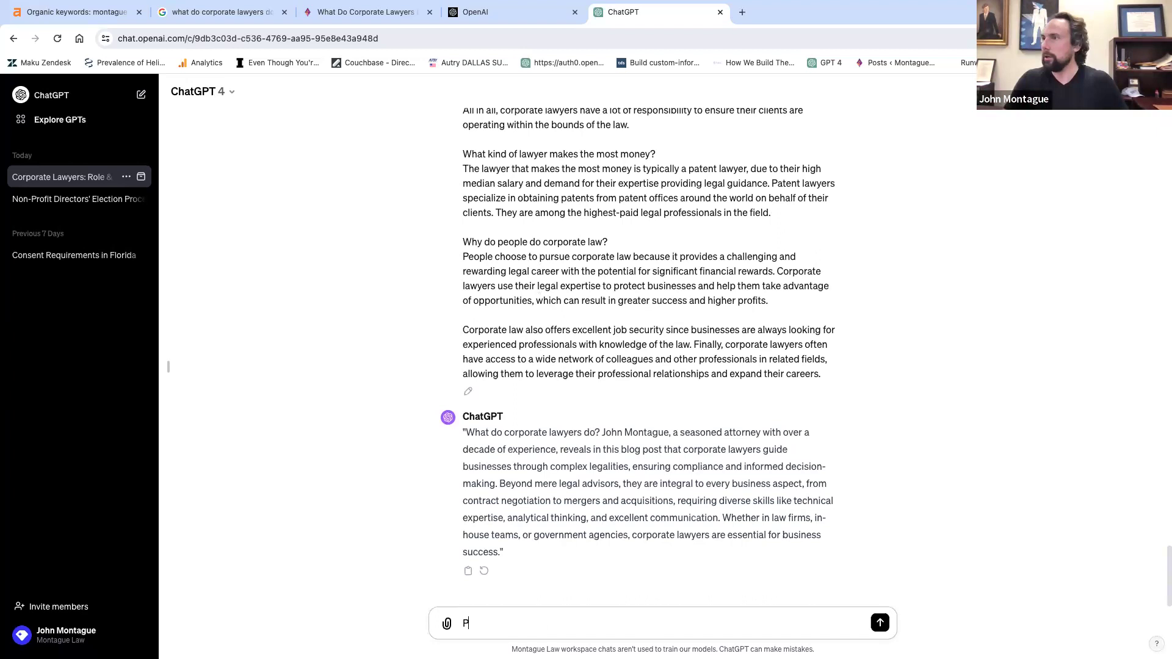
text(lease make )
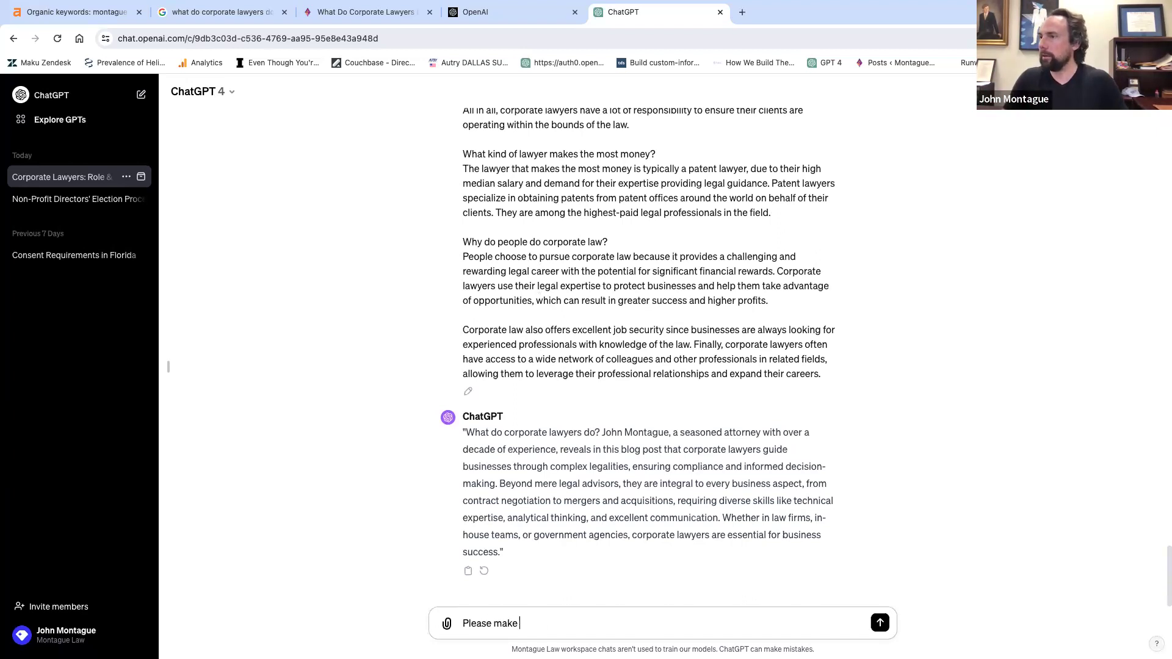
text(under 360 chara)
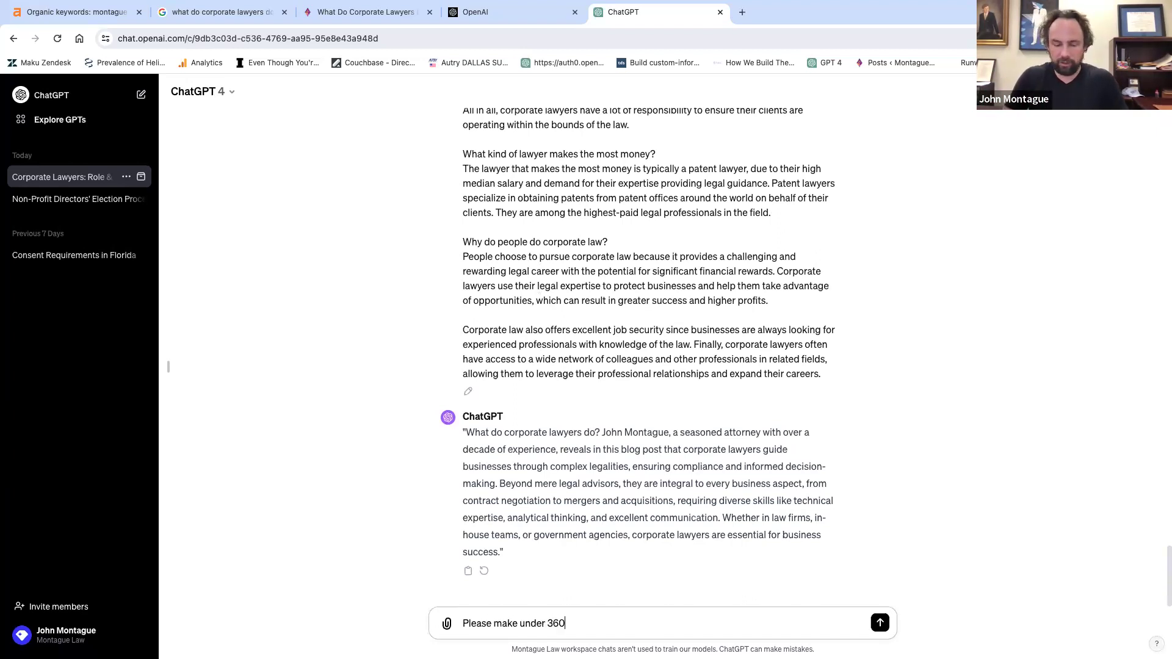
key(BackSpace)
key(BackSpace)
text(racters)
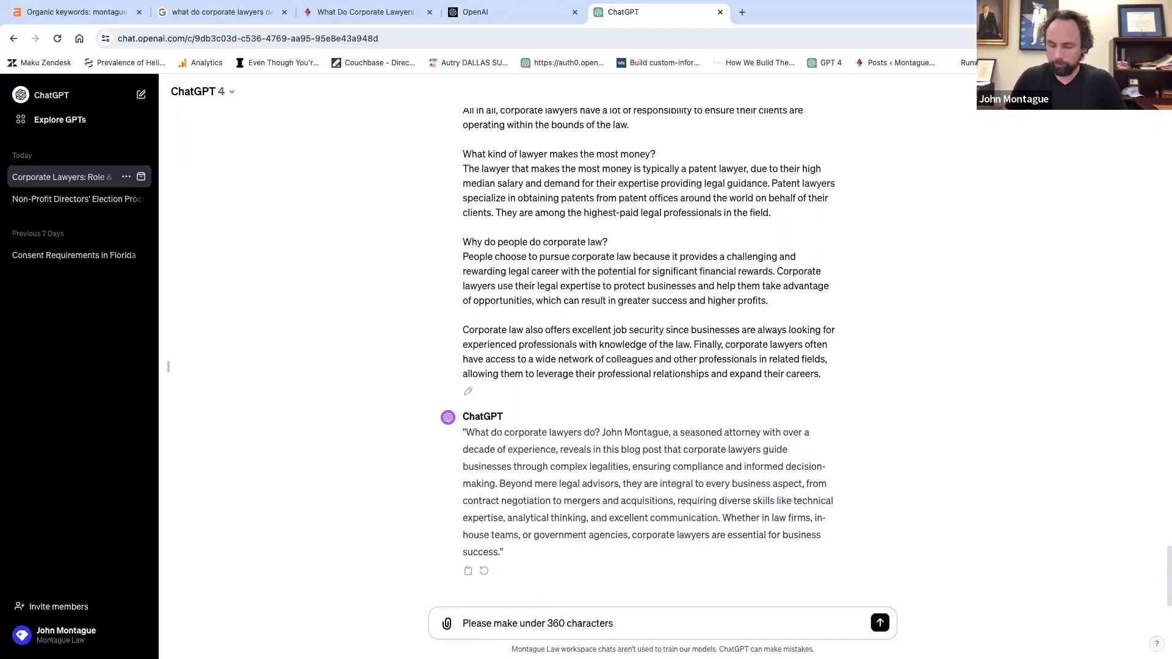
key(Return)
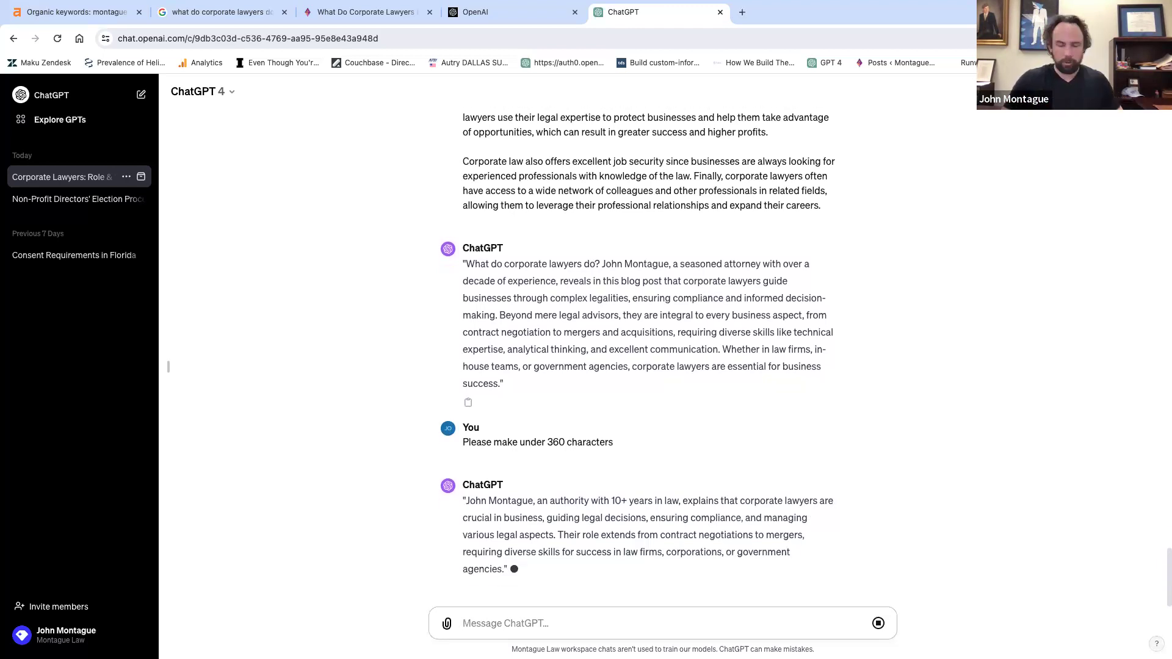
Ask ChatGPT again for a snippet under 360 characters and select the returned reply.
text(No, p)
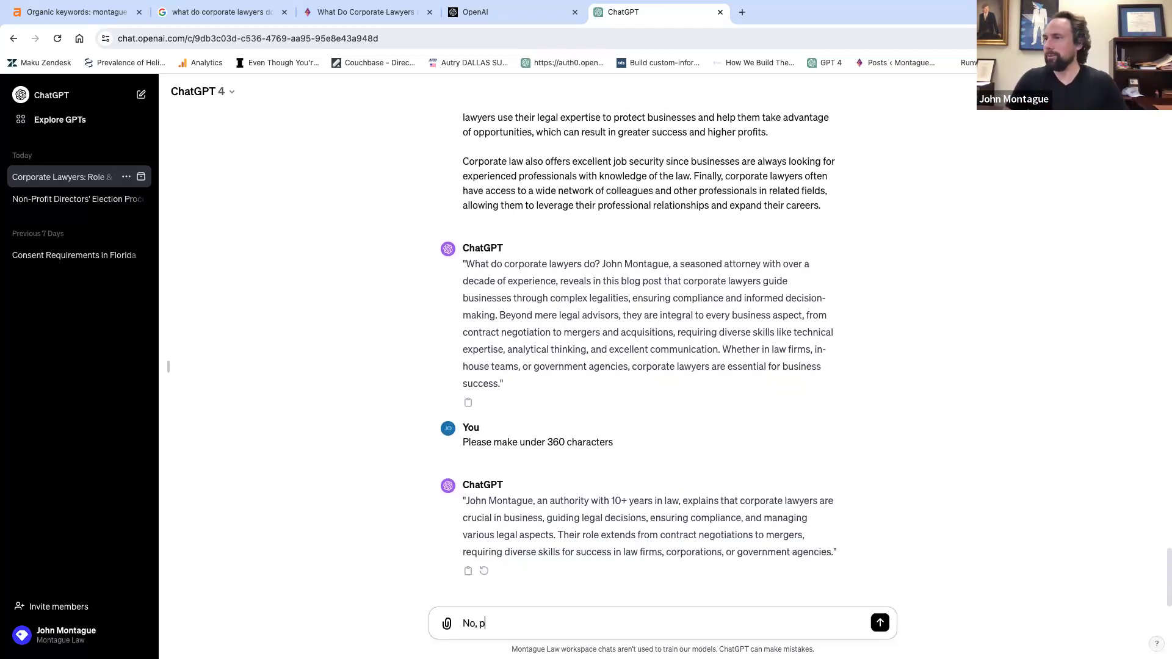
text(lease make under )
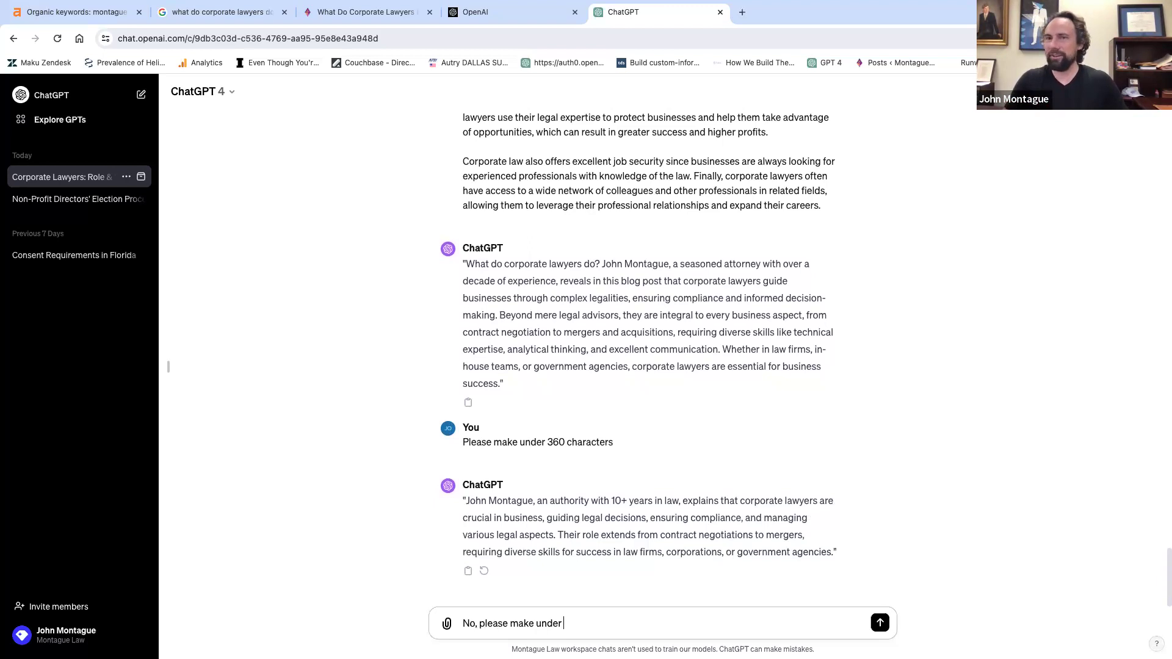
text(360 char)
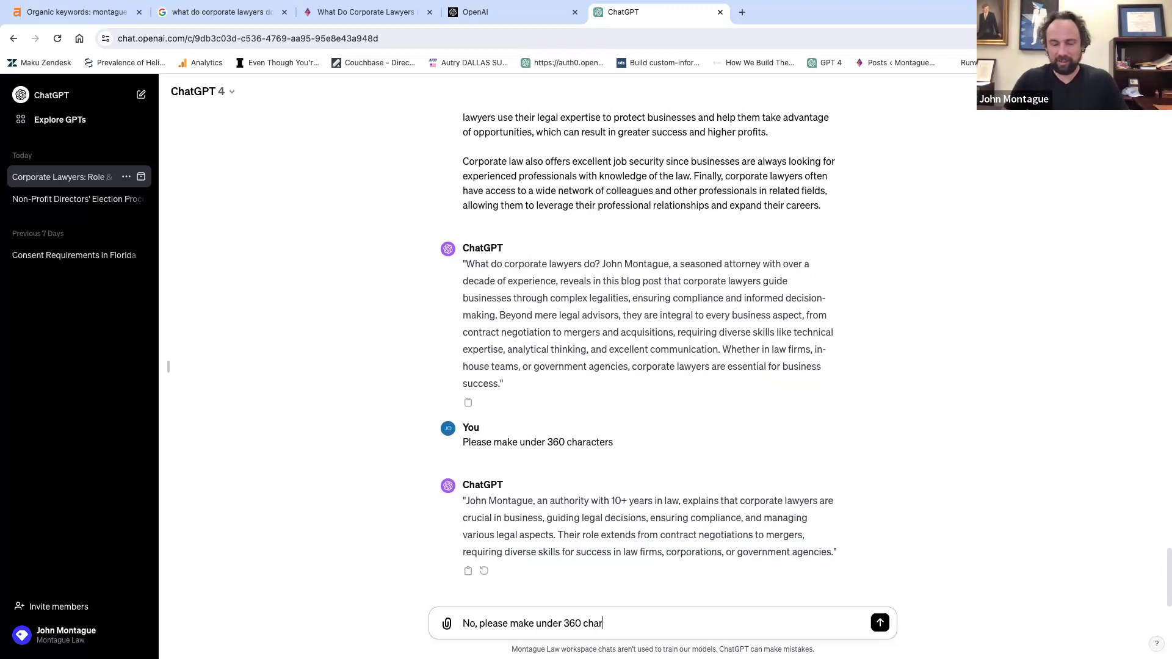
text(acters.)
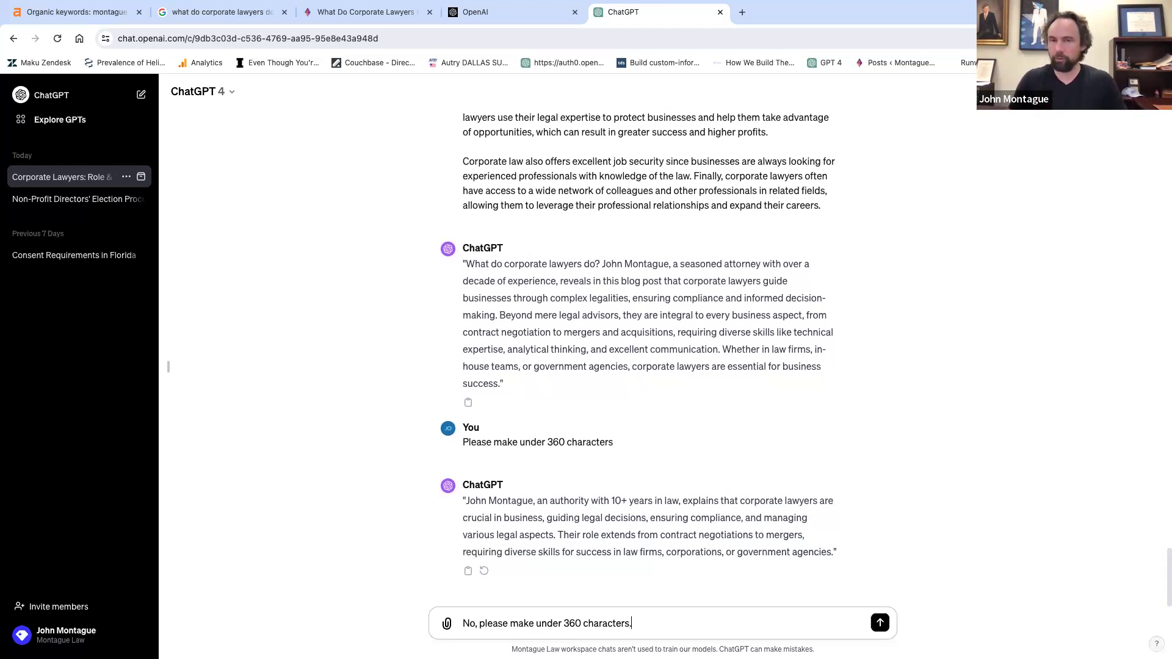
key(Return)
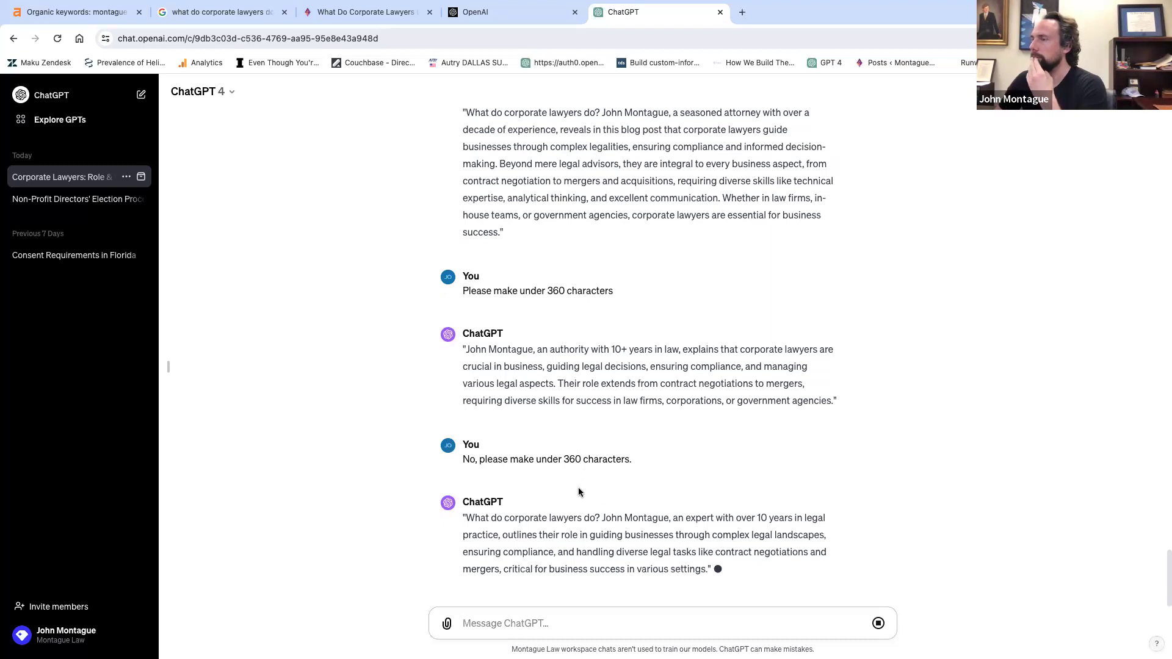
drag(466, 518, 707, 545)
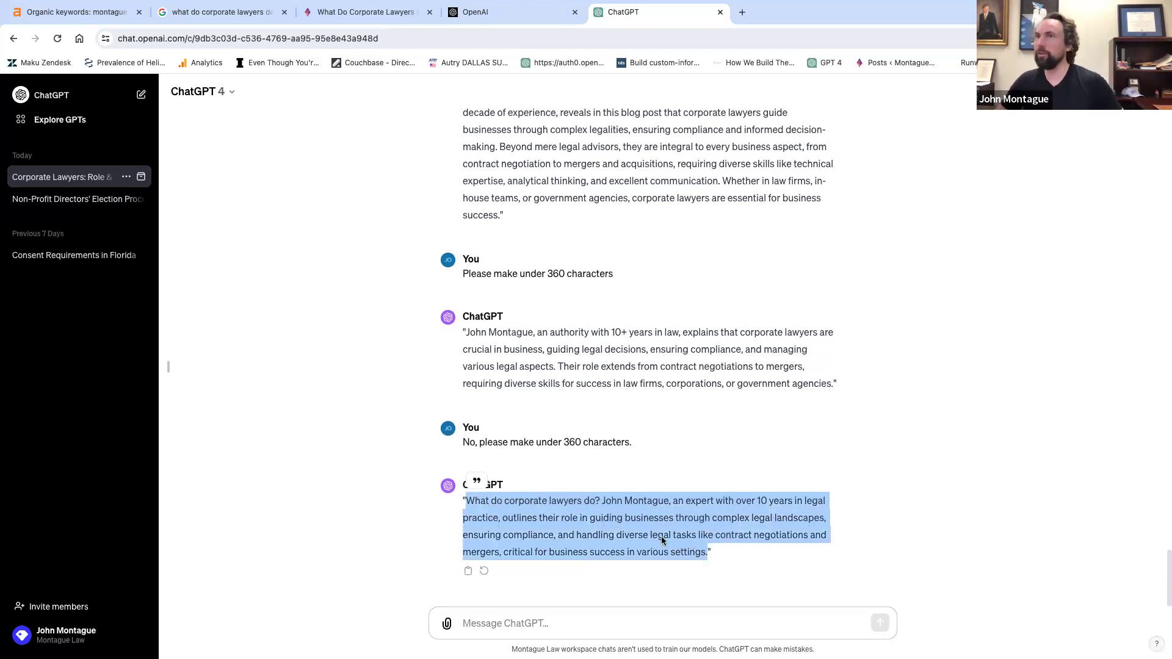
Ask ChatGPT for a shorter snippet that is not under 360 characters, then select its two-line reply.
mouse_move(99, 5)
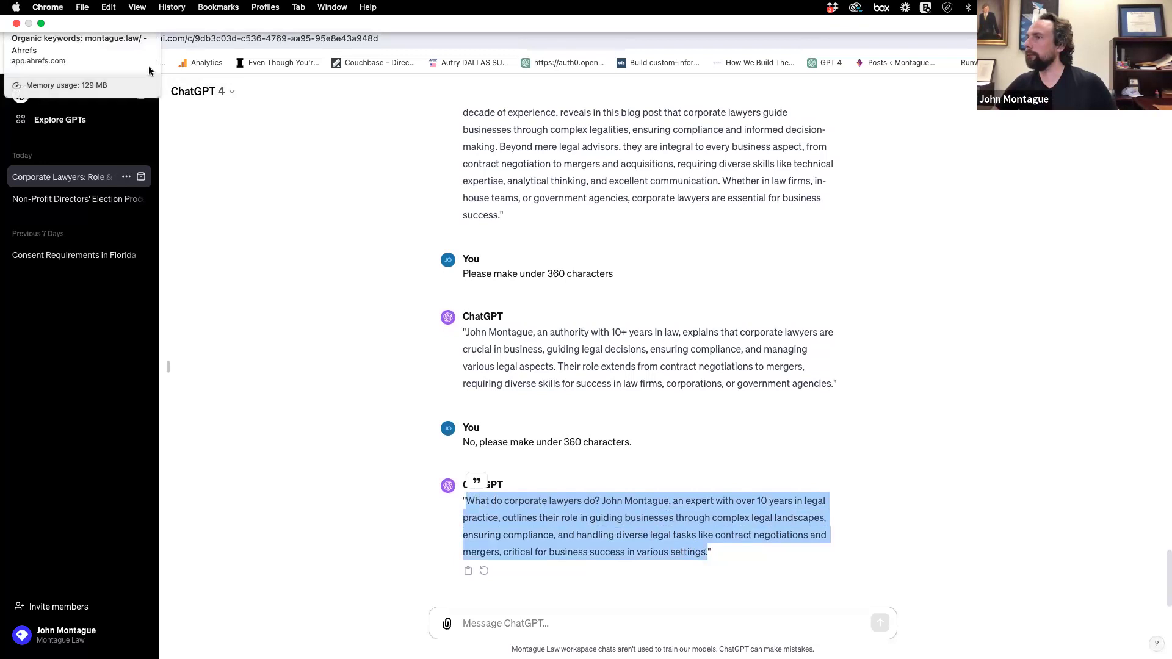
click(507, 621)
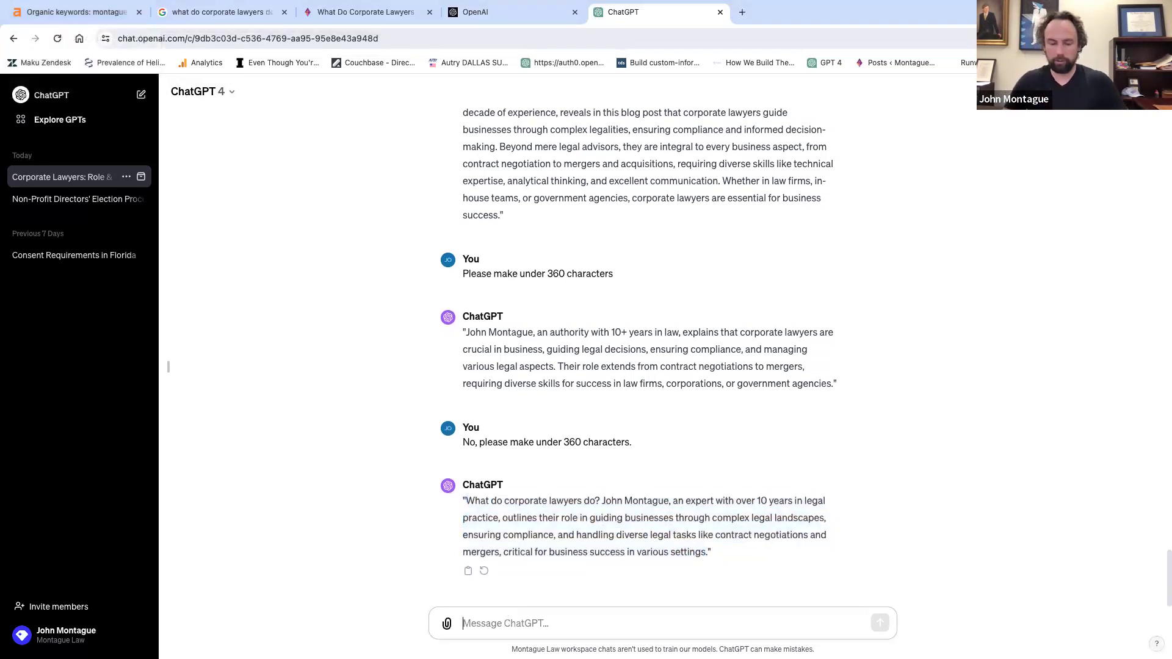
text(No, plea)
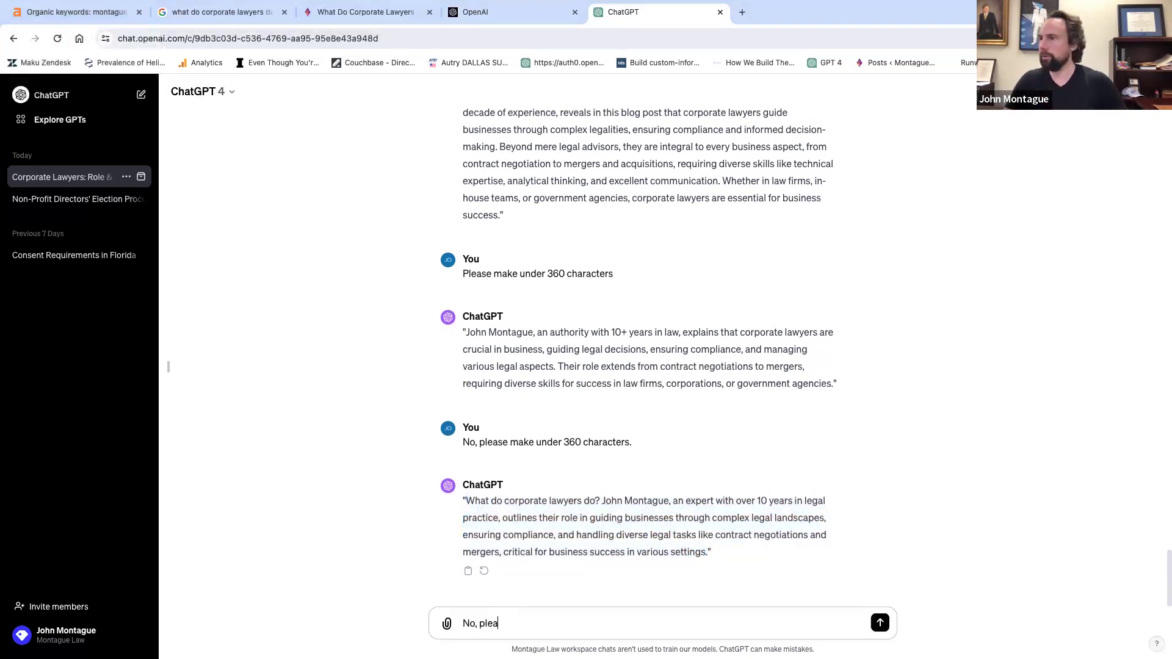
text(se make shor)
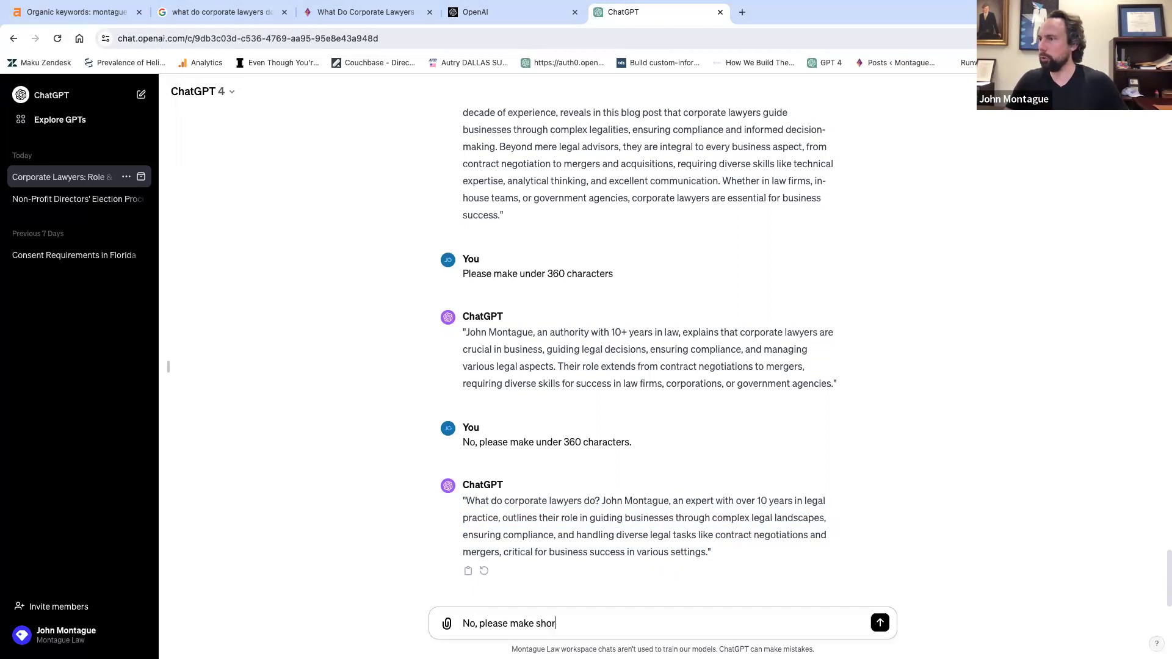
text(ter that is unde)
key(BackSpace)
key(BackSpace)
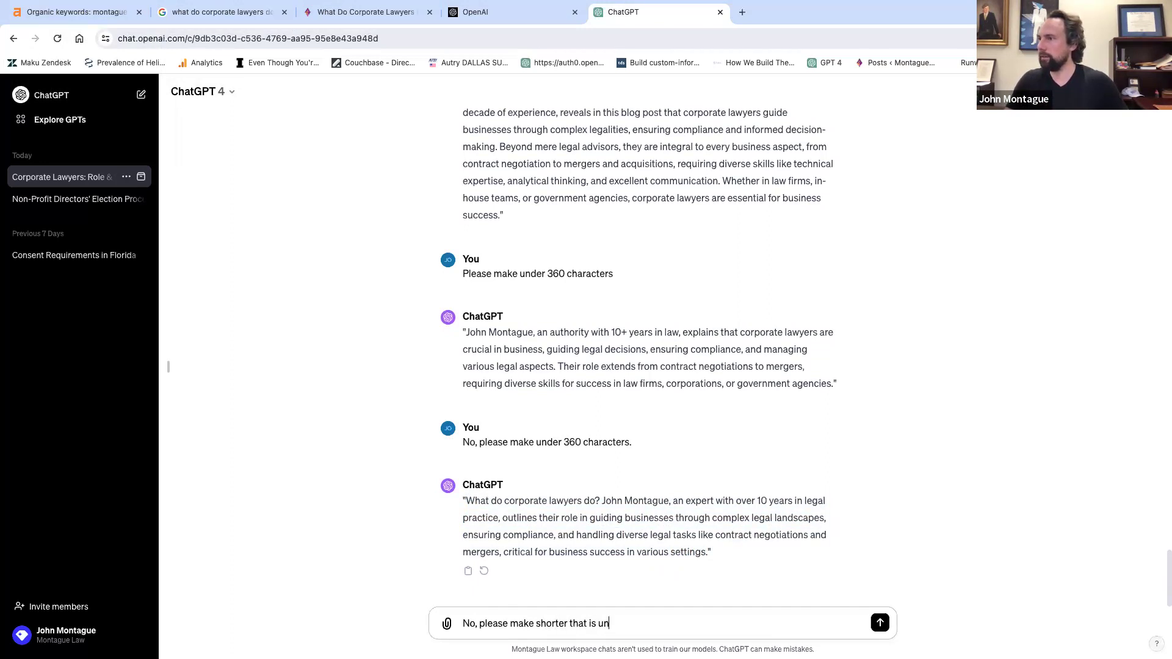
key(BackSpace)
text(ot under 360 characters)
key(Return)
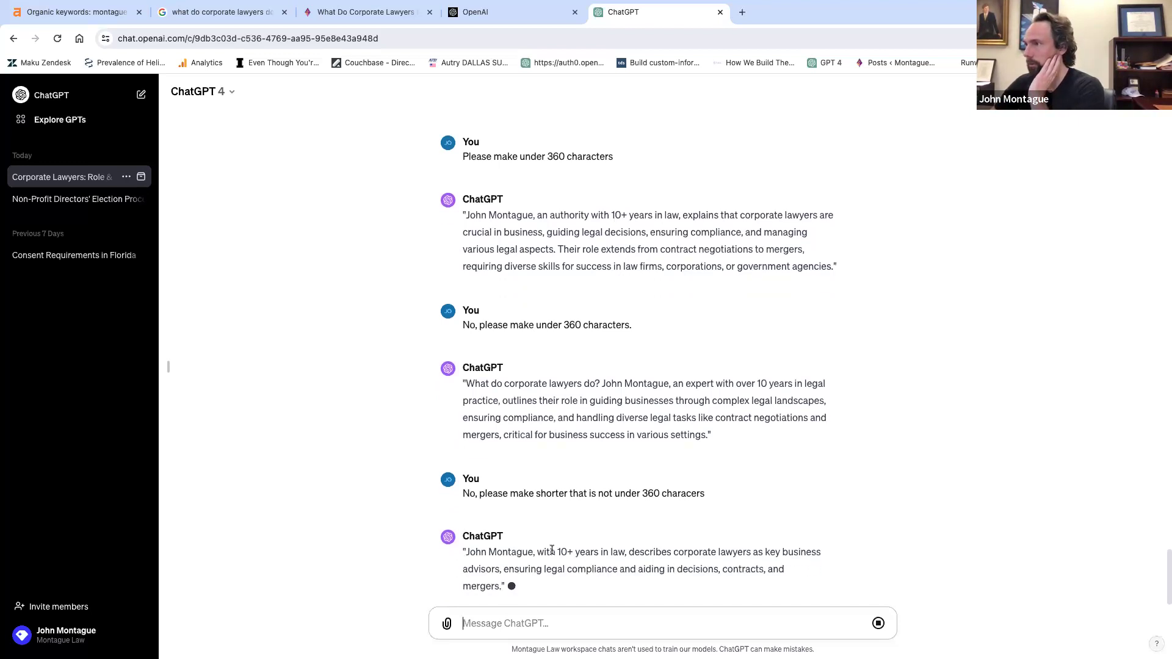
drag(467, 534, 816, 550)
click(555, 623)
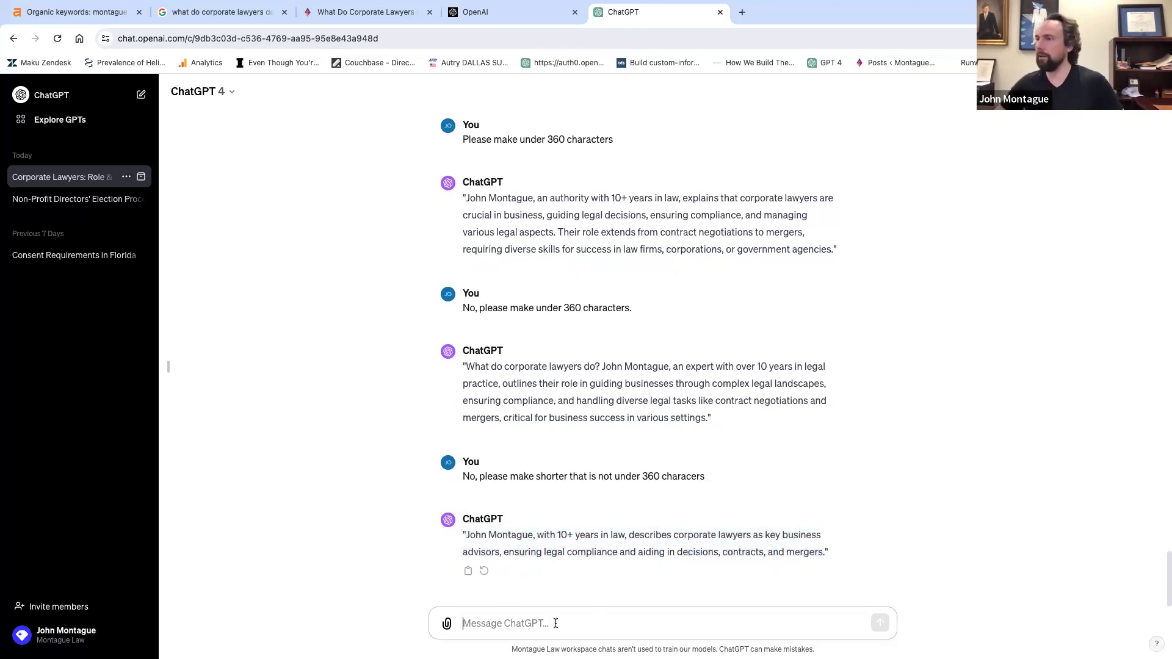
Ask ChatGPT to lead with 'what do corporate lawyers do' and answer the question, stopping the long reply.
text(Please lead w)
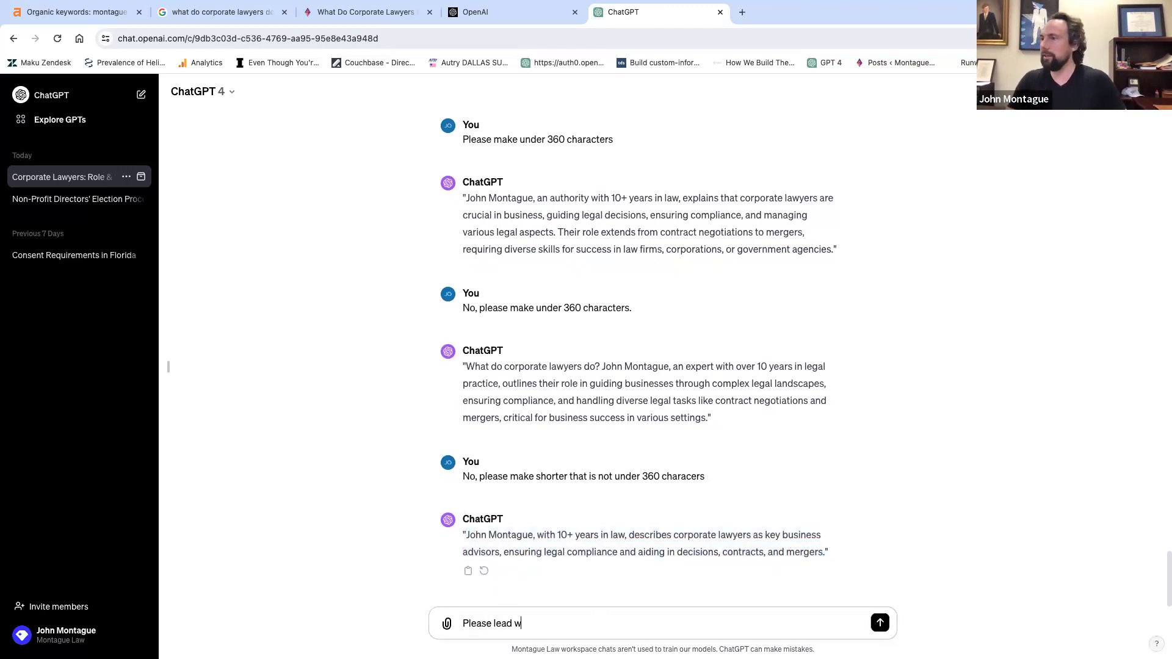
text(ith what d)
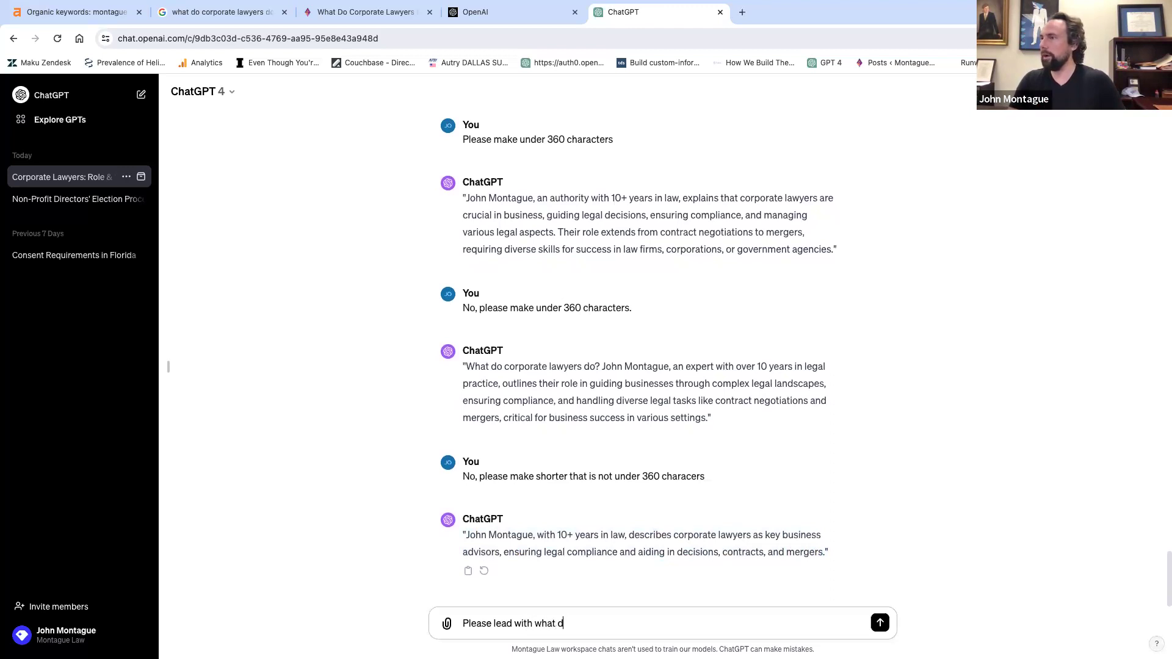
text(o corporate lawyer)
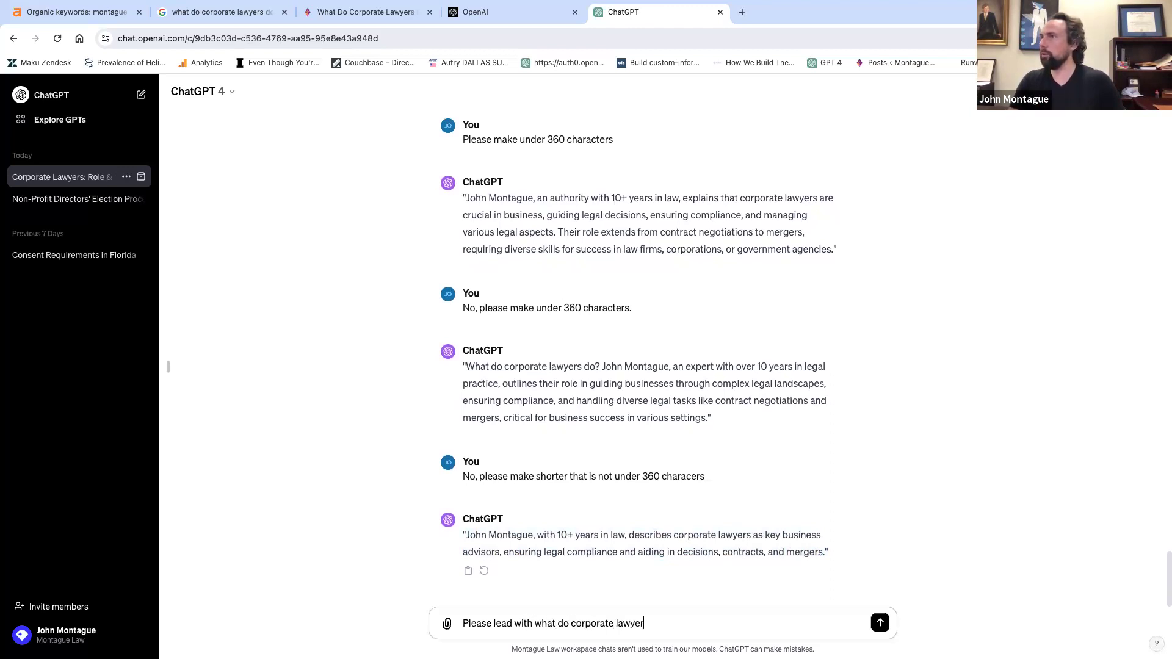
text(s do)
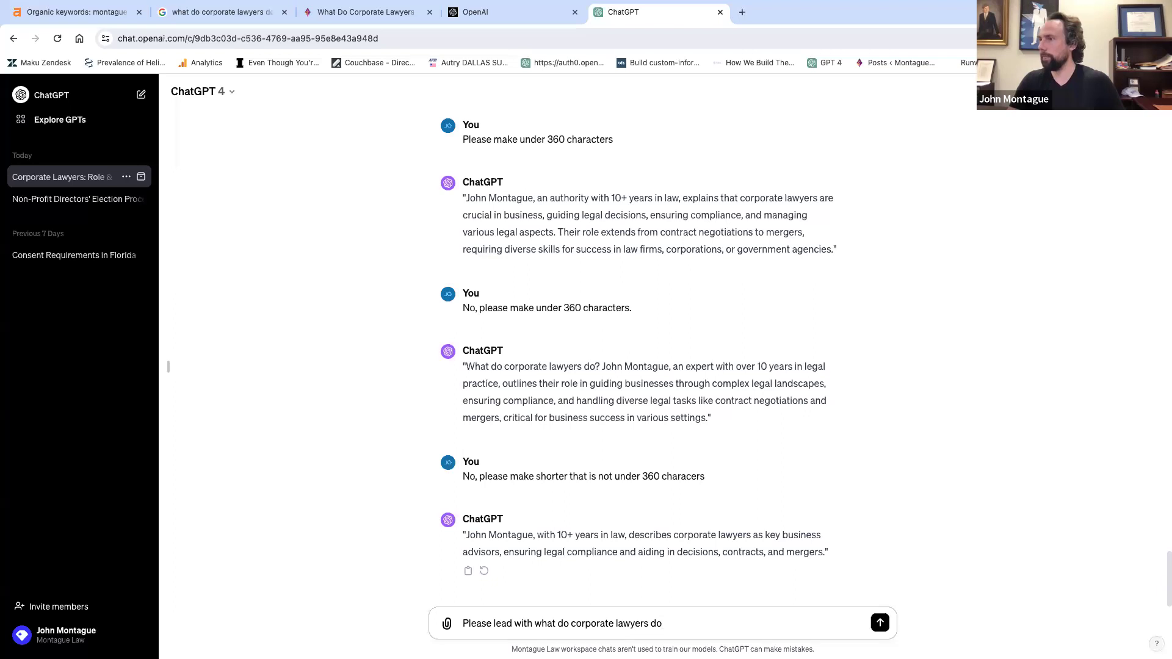
key(Return)
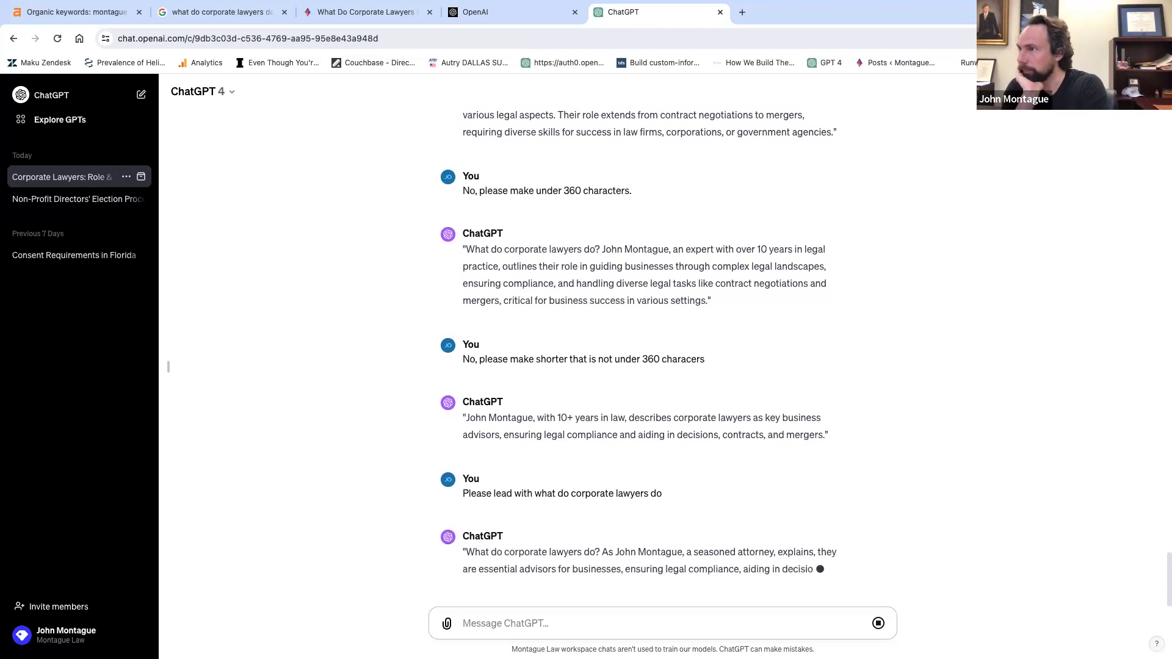
text(No)
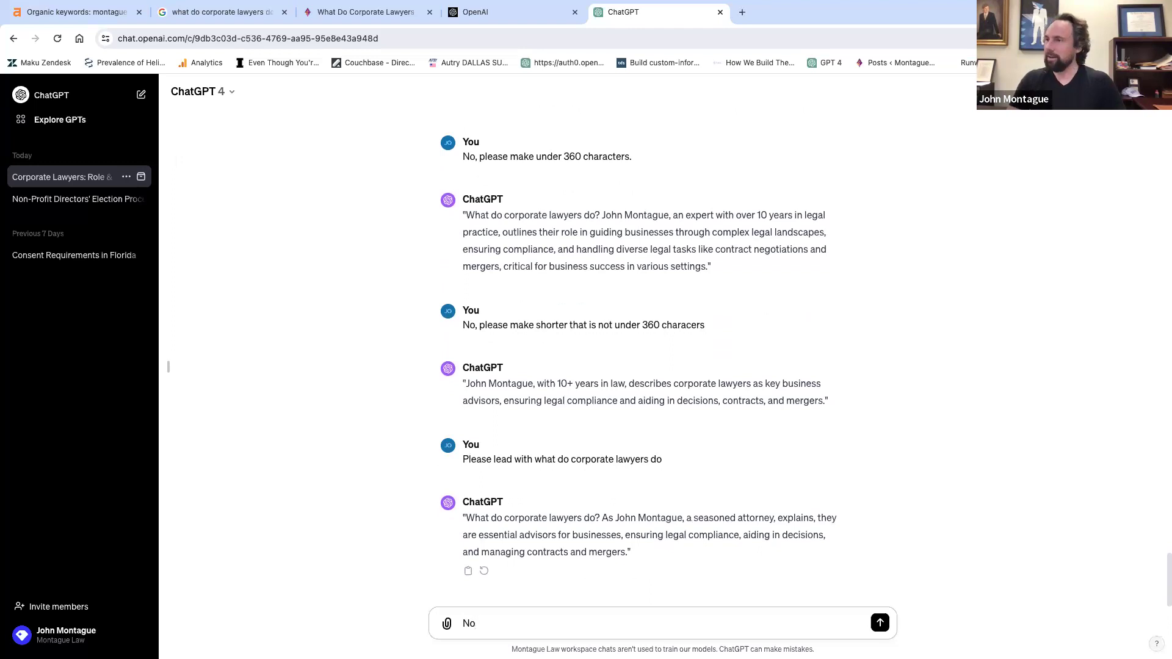
text(. w, please answer the qur)
text(stion.)
key(Return)
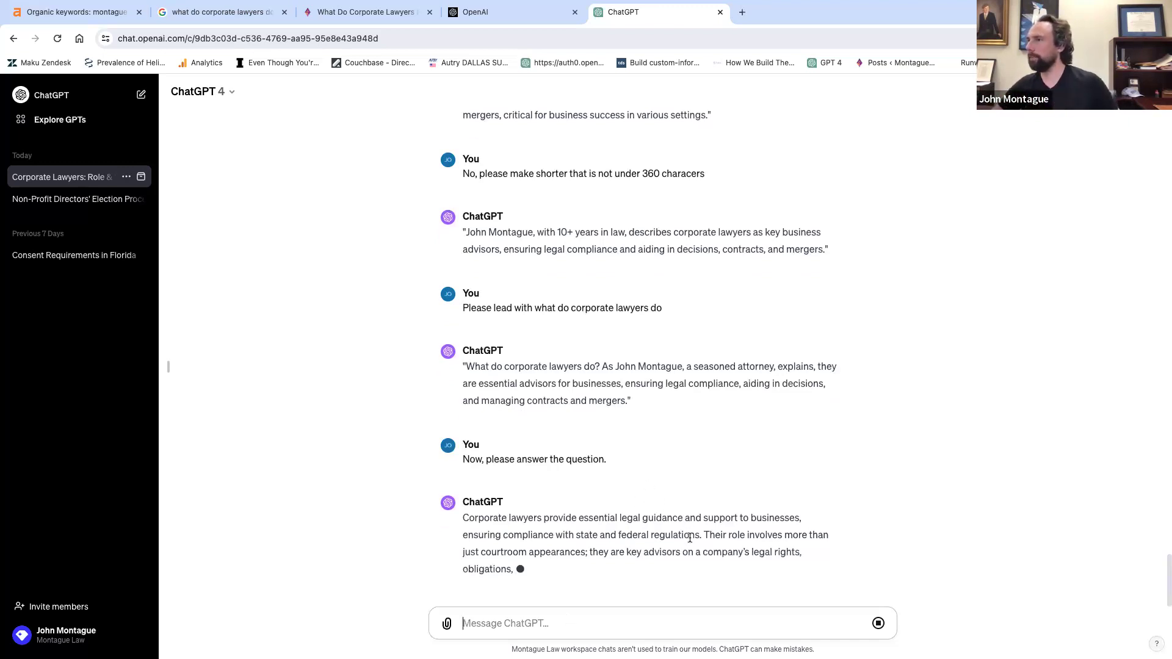
click(877, 623)
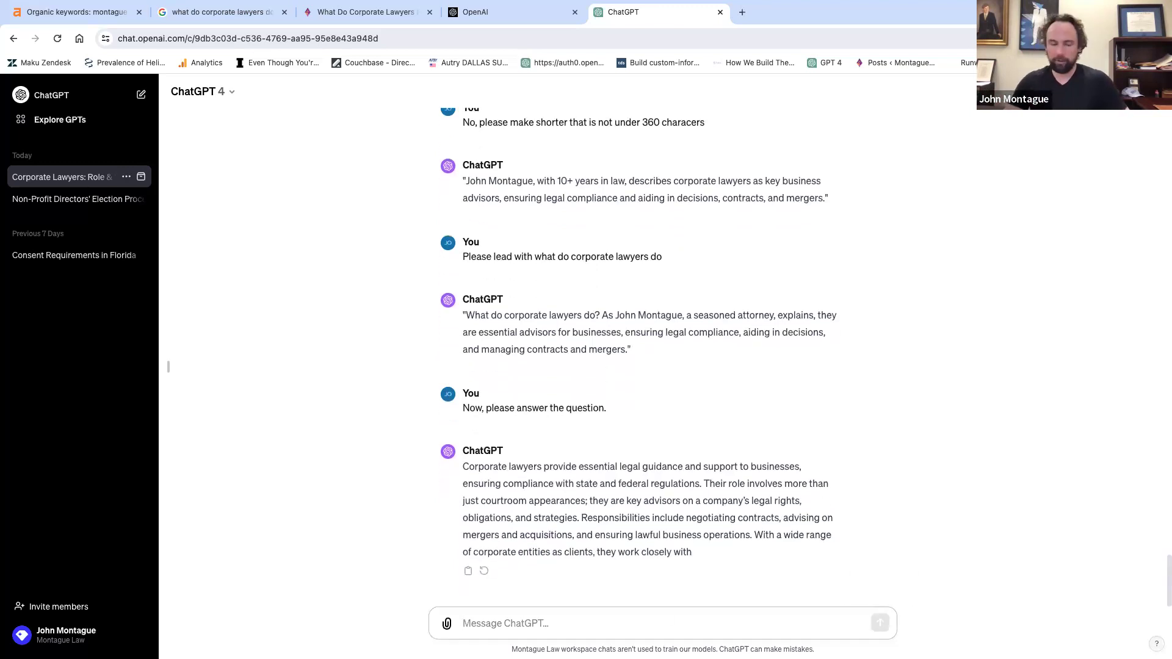
Request an answer under 360 characters and select ChatGPT's new short reply for copying.
text(Now)
key(BackSpace)
text(m)
key(BackSpace)
text(make under 3)
text(60 characcter)
text(s)
text(caters.)
key(Return)
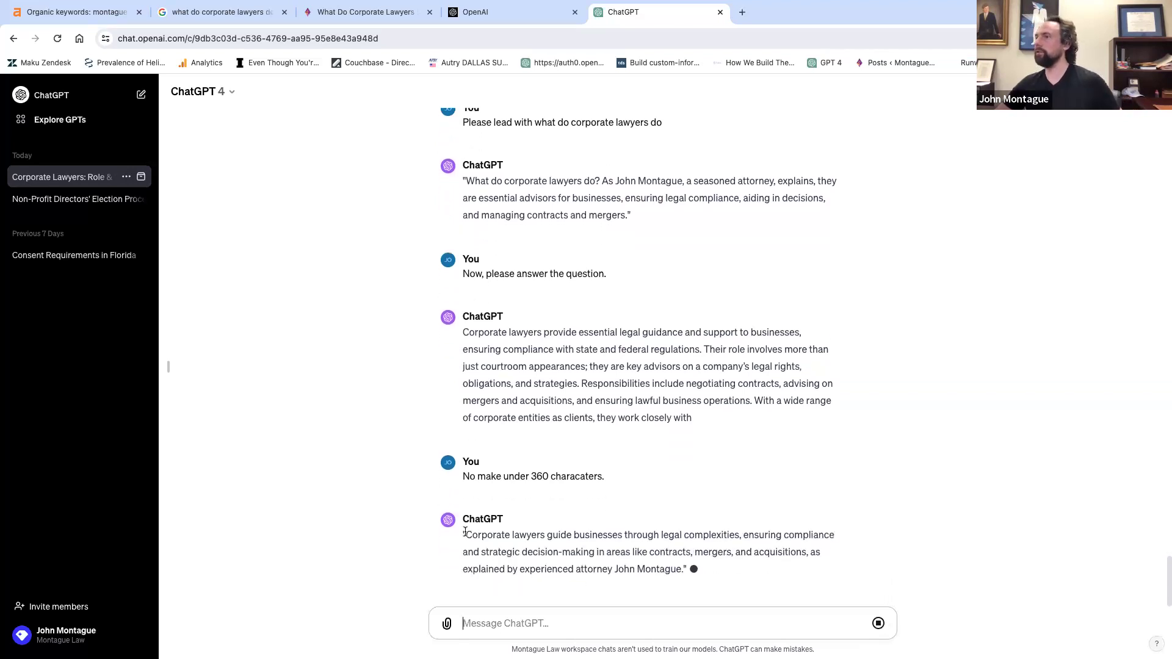
drag(466, 519, 660, 546)
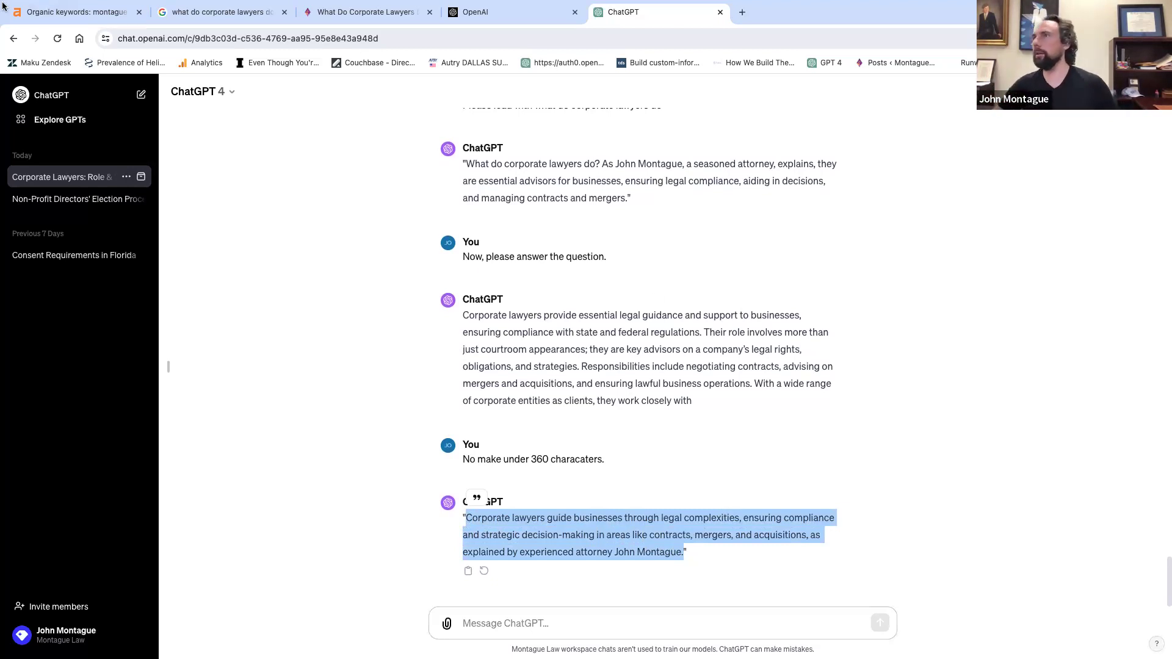
click(41, 24)
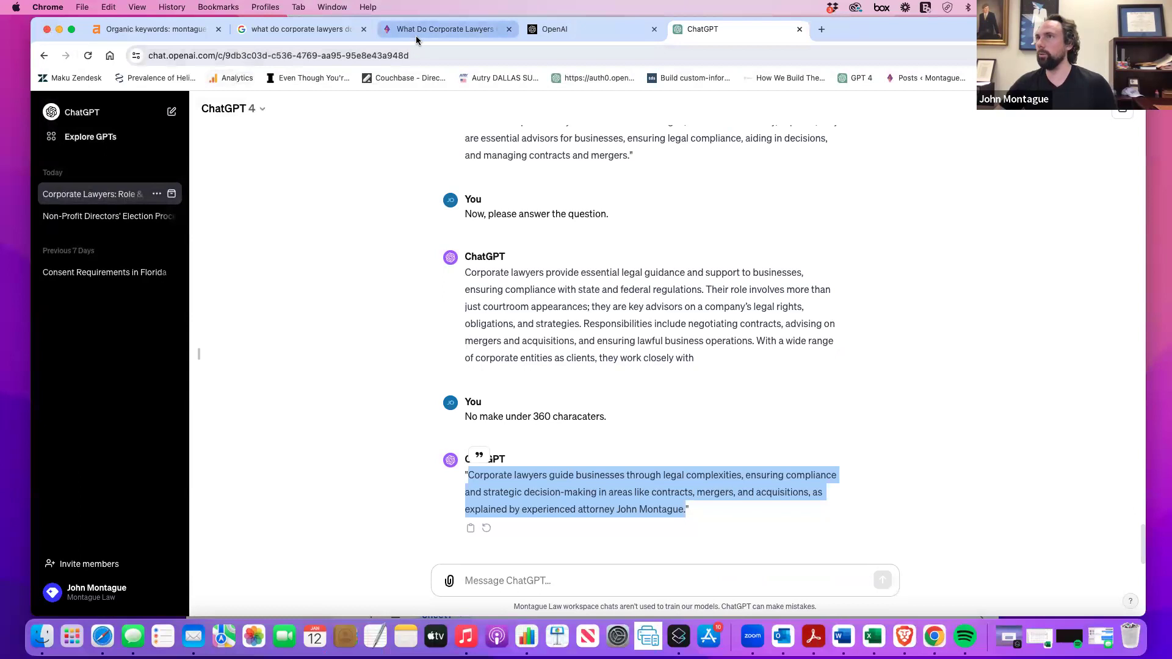
Switch to the What Do Corporate Lawyers tab and go to the Montague site's WordPress posts admin.
click(416, 39)
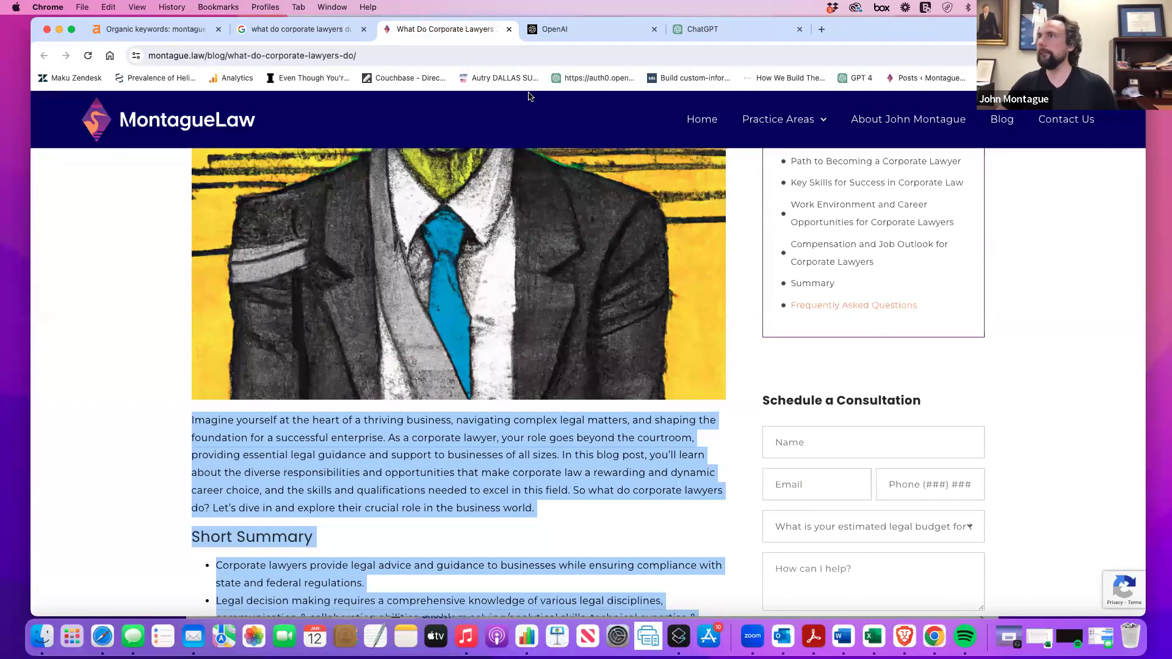
click(925, 78)
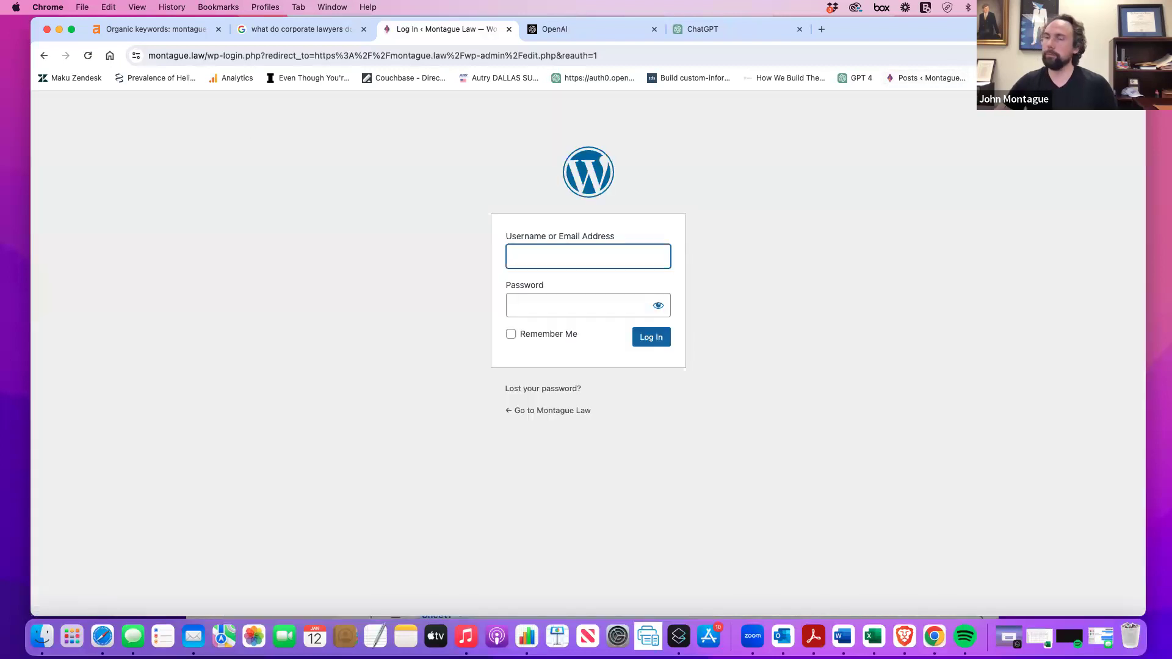
click(44, 638)
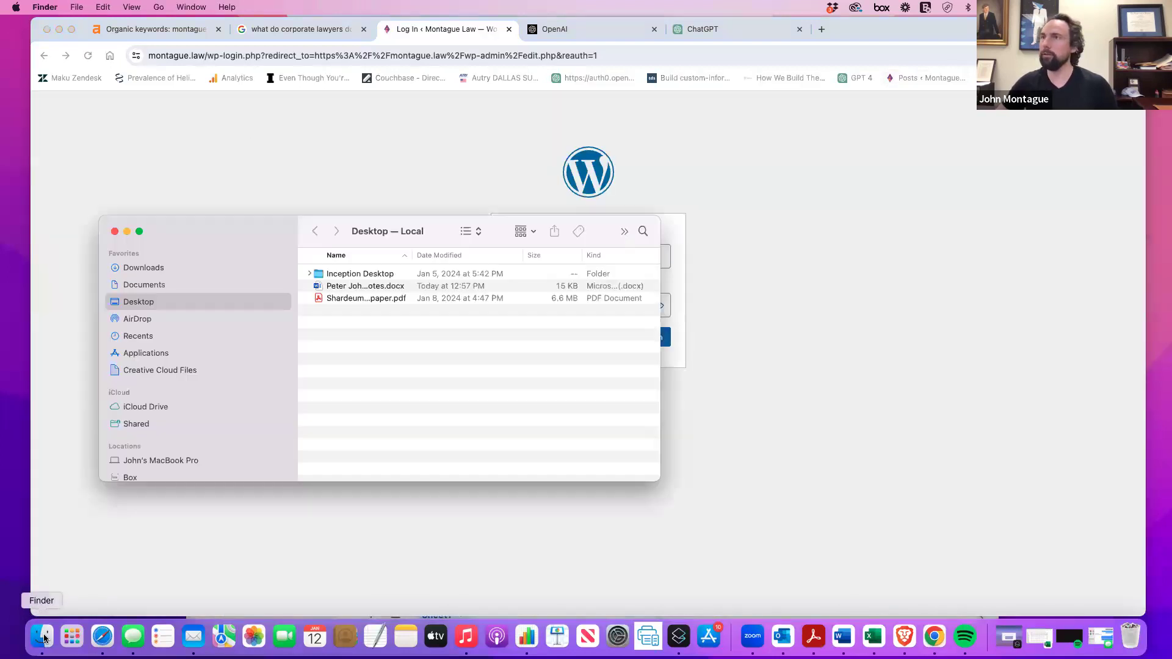
drag(229, 233, 196, 246)
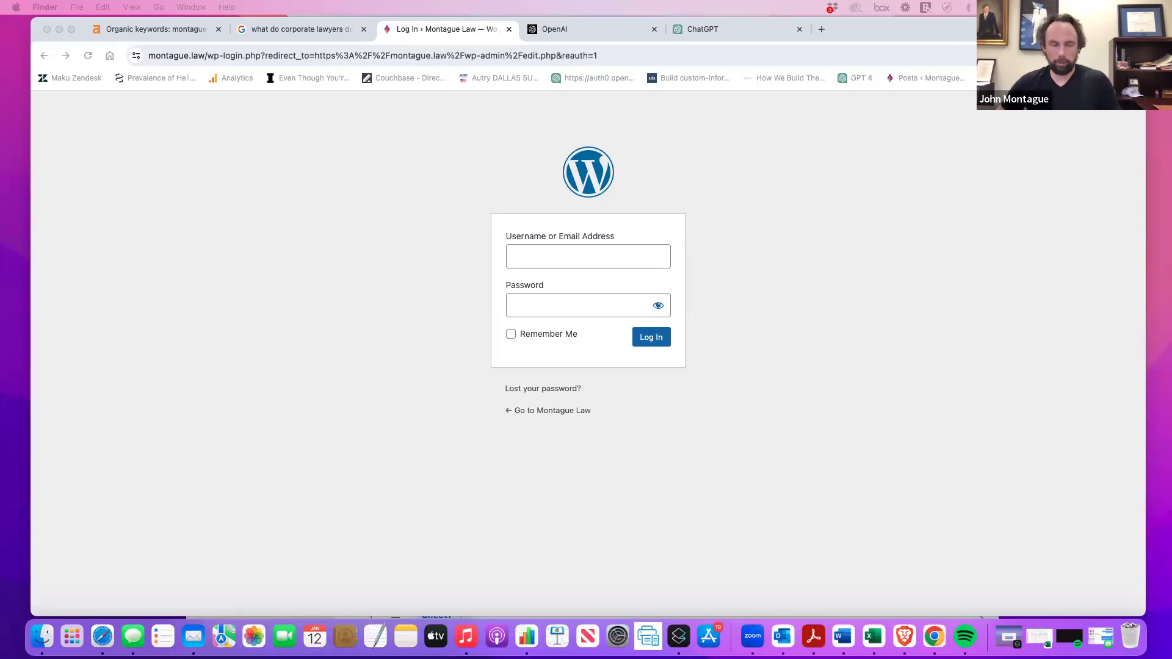
Log in to the WordPress admin with the saved username and password.
click(536, 257)
text(aa-admin)
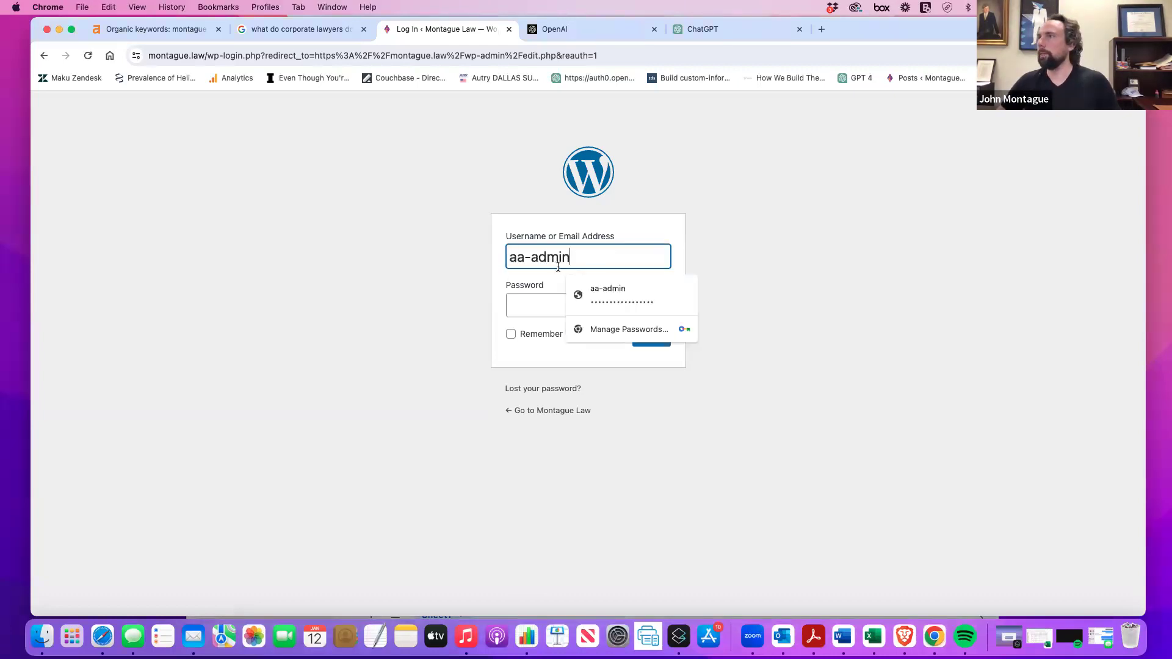
click(604, 295)
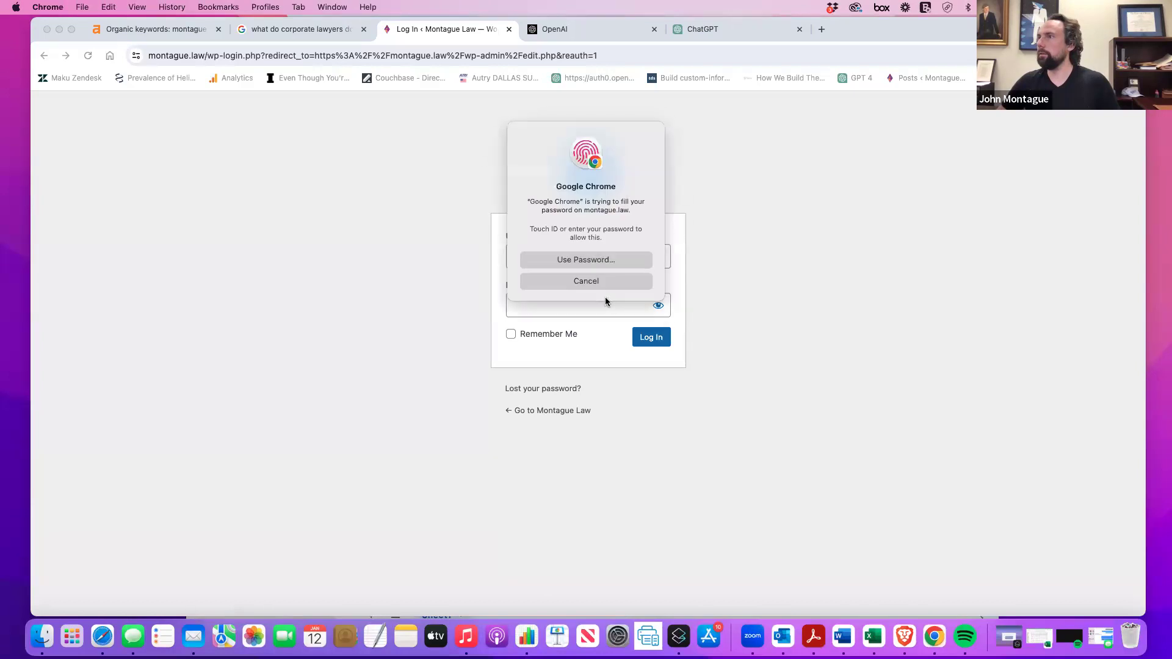
click(590, 280)
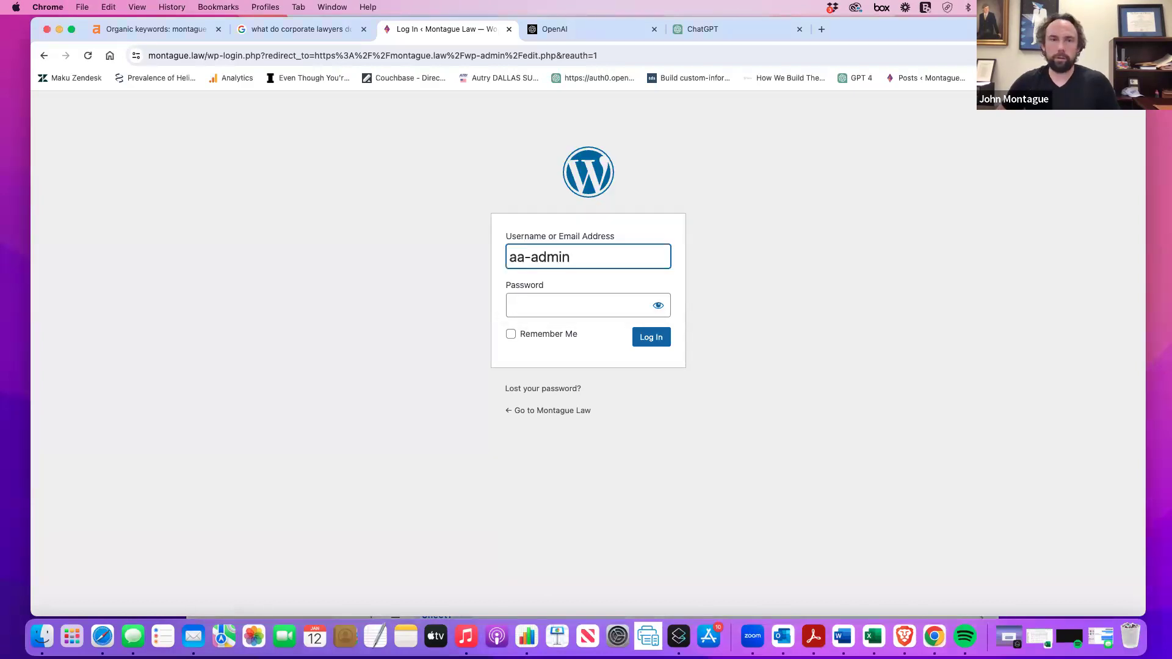
click(594, 303)
click(608, 340)
click(650, 337)
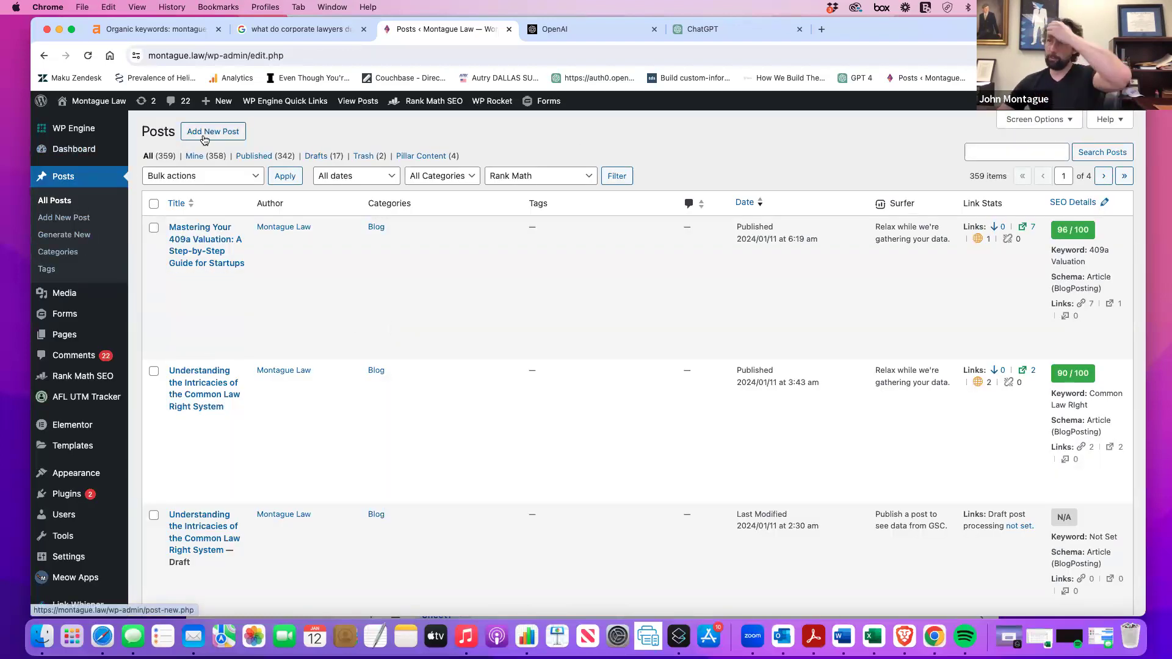
Search posts for 'corporate lawyers' and open What Do Corporate Lawyers Do? for editing.
click(1027, 155)
text(corp)
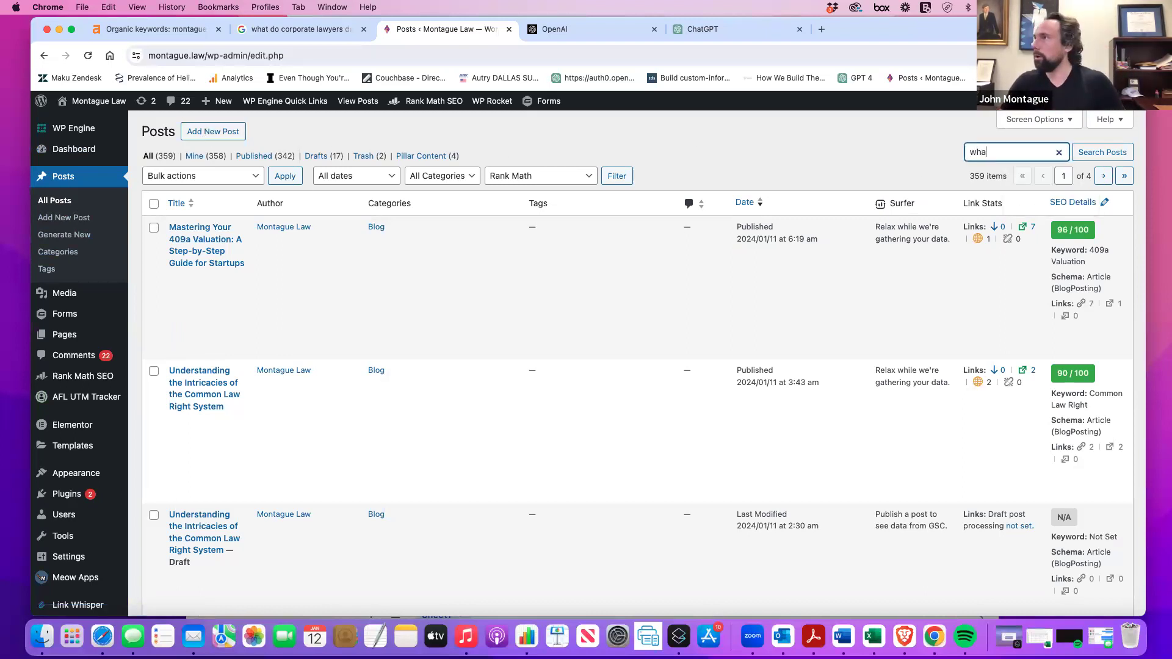
text(orate lawyers)
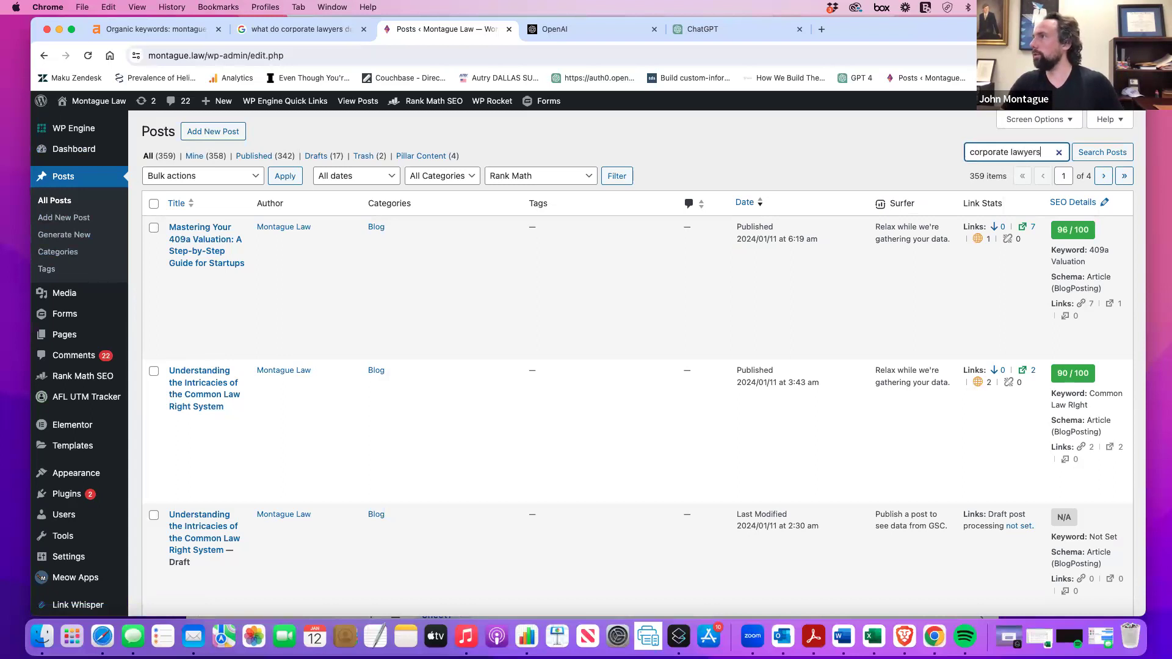
key(Return)
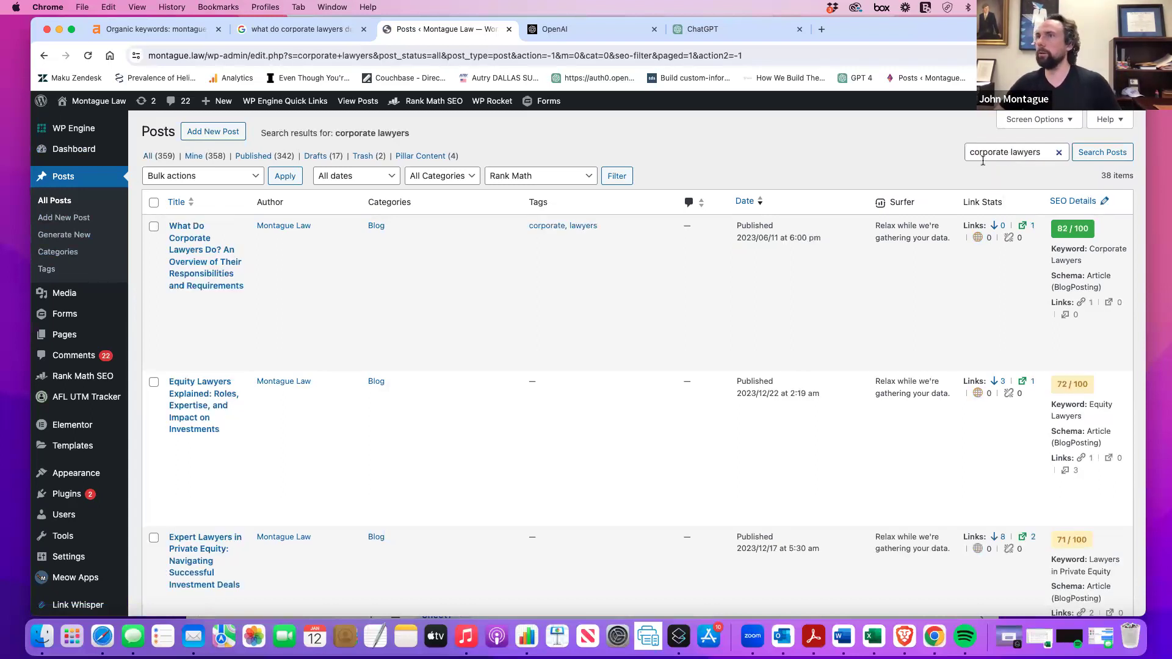
click(176, 300)
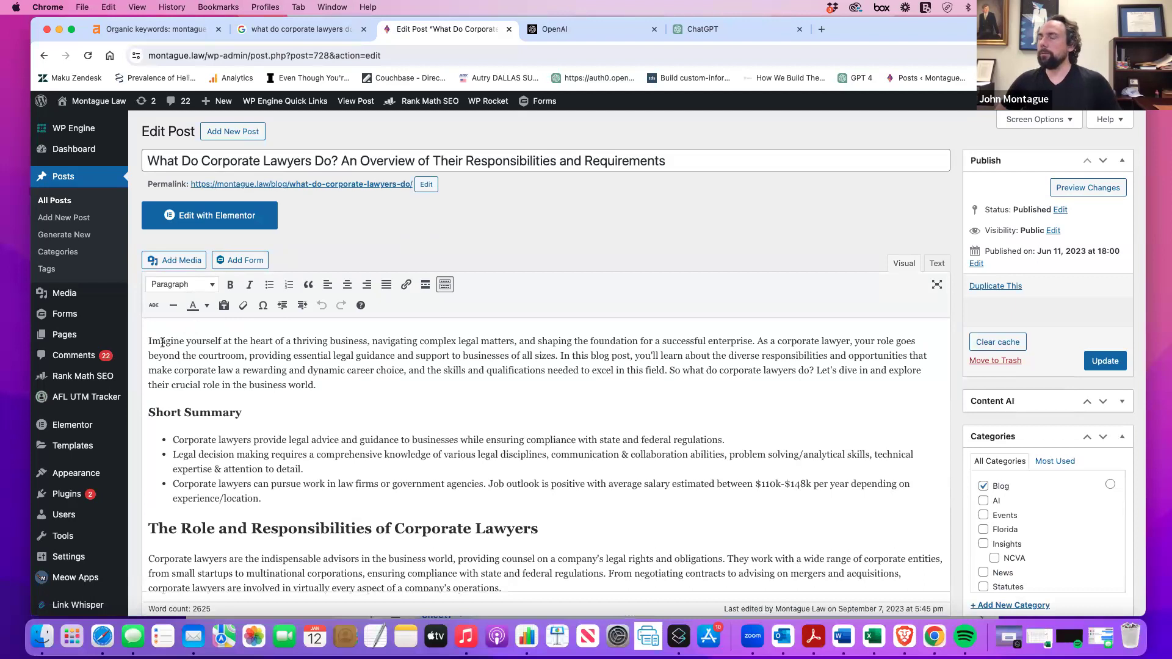
Copy the ChatGPT short snippet and paste it as a new paragraph above the introduction.
click(149, 341)
key(Return)
key(Return)
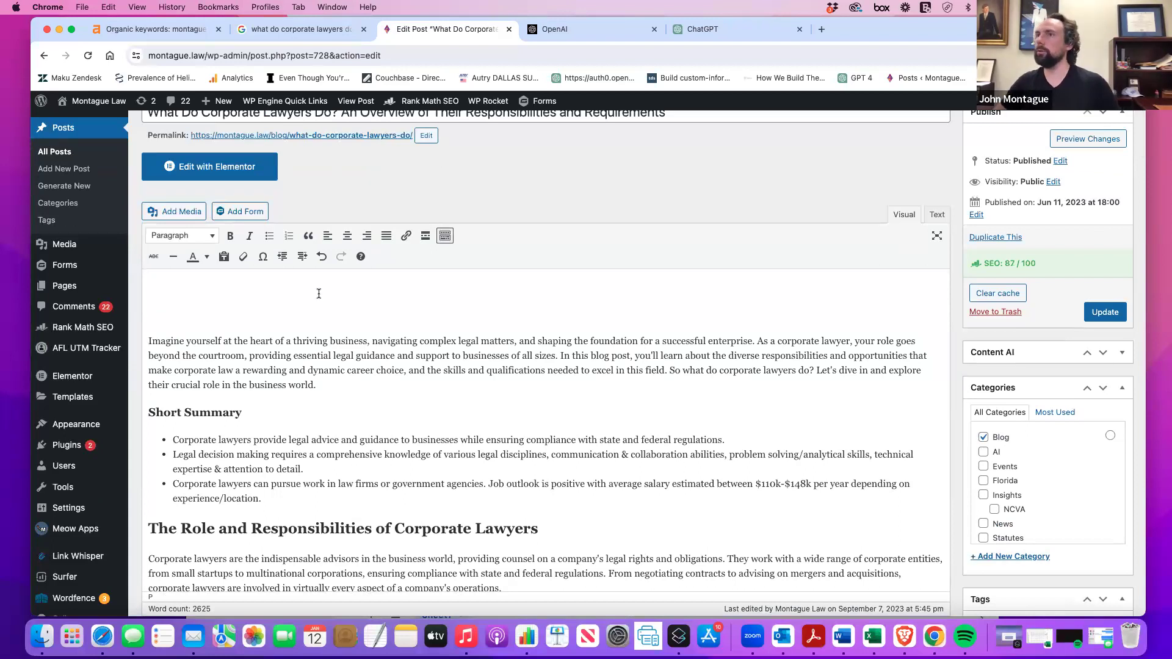
click(704, 31)
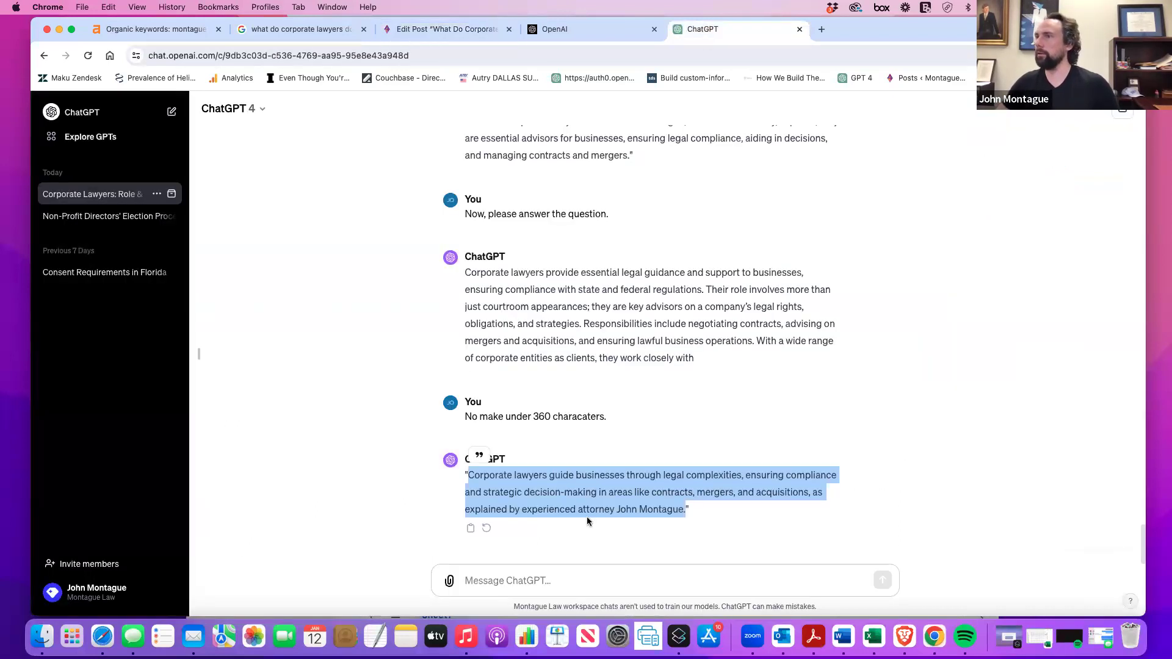
right_click(587, 521)
click(622, 481)
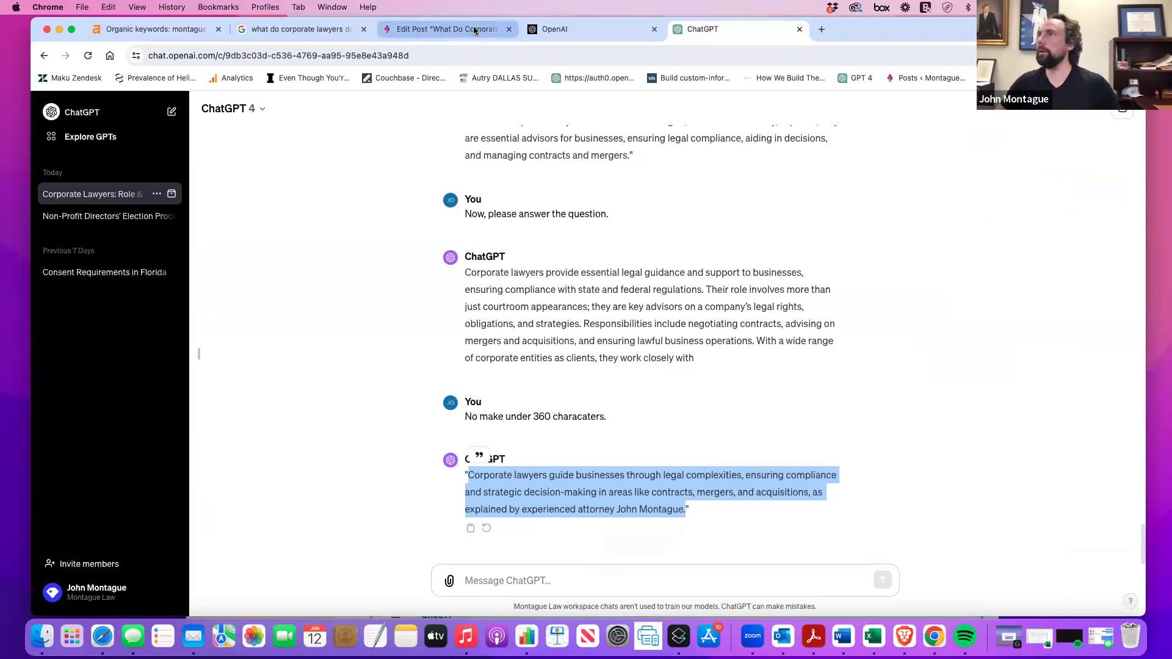
click(474, 31)
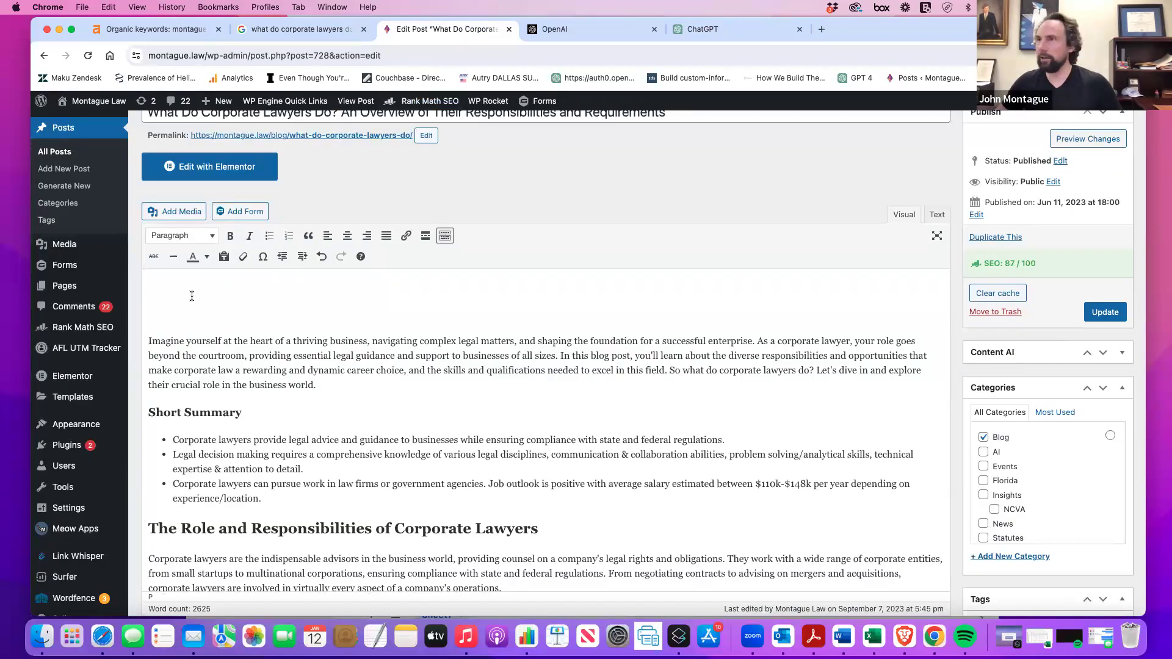
key(super+v)
click(148, 276)
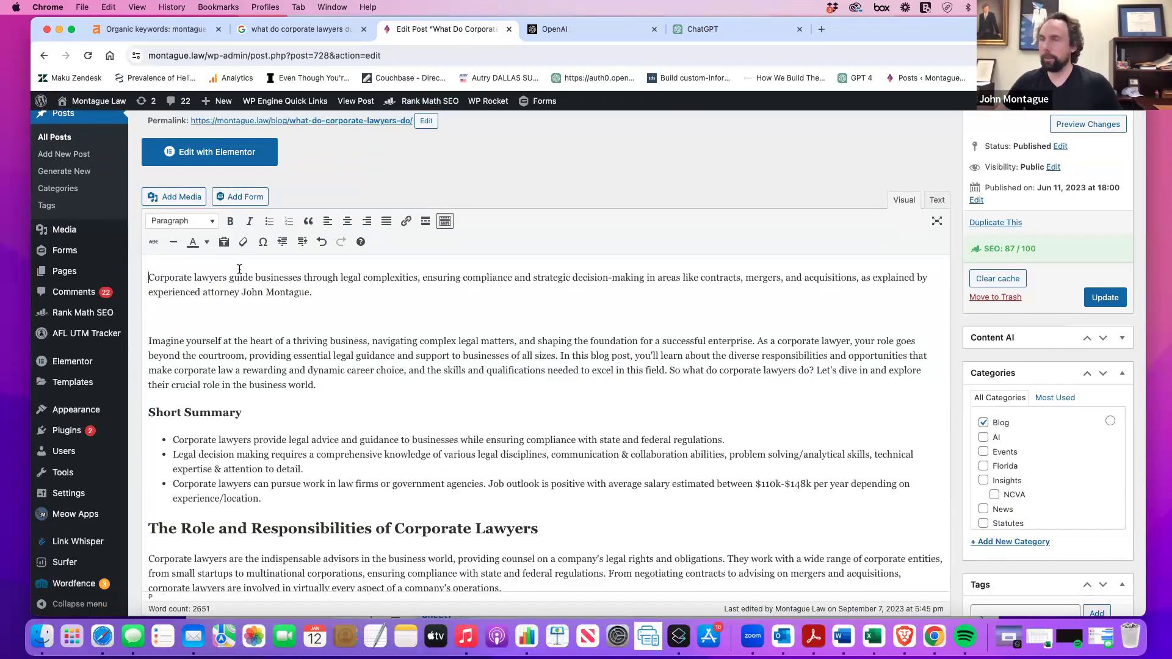
Add a 'Short Answer' line above the snippet and format it as Heading 3.
key(Return)
text(Short)
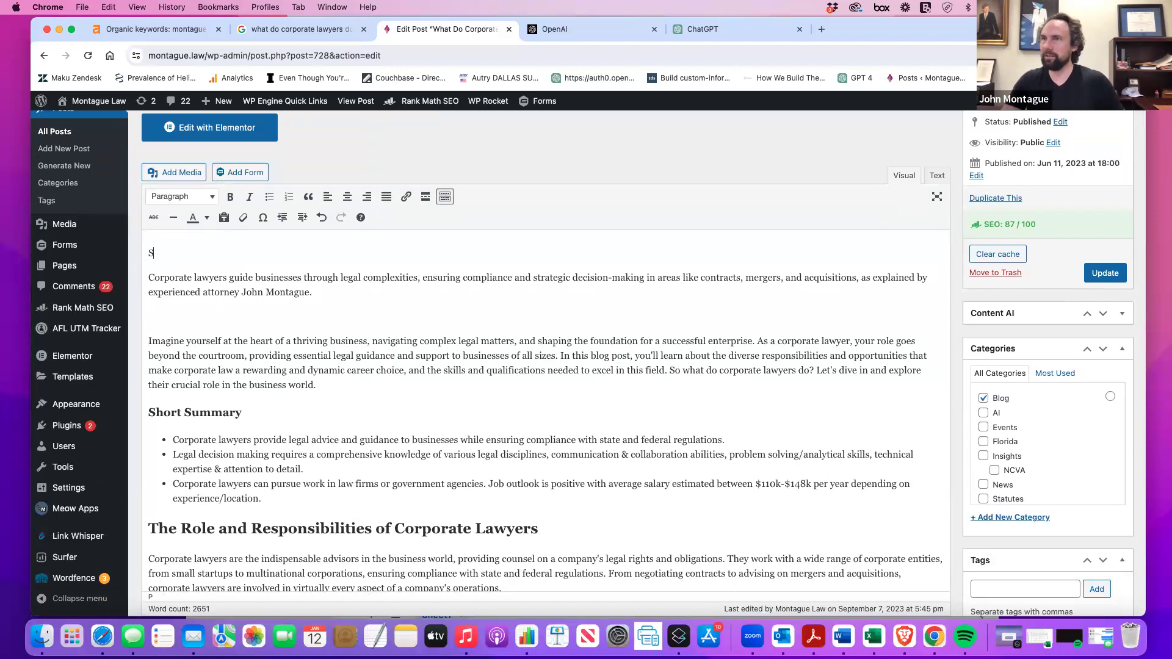
key(BackSpace)
key(BackSpace)
key(BackSpace)
key(BackSpace)
key(BackSpace)
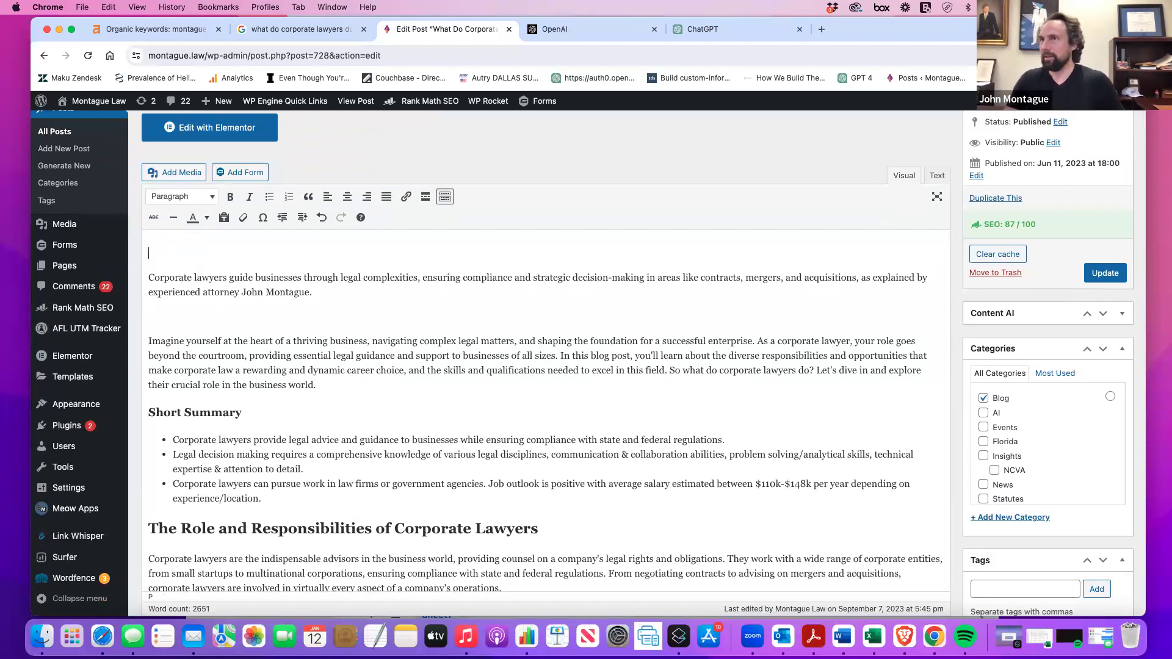
text(Short)
key(BackSpace)
text(t )
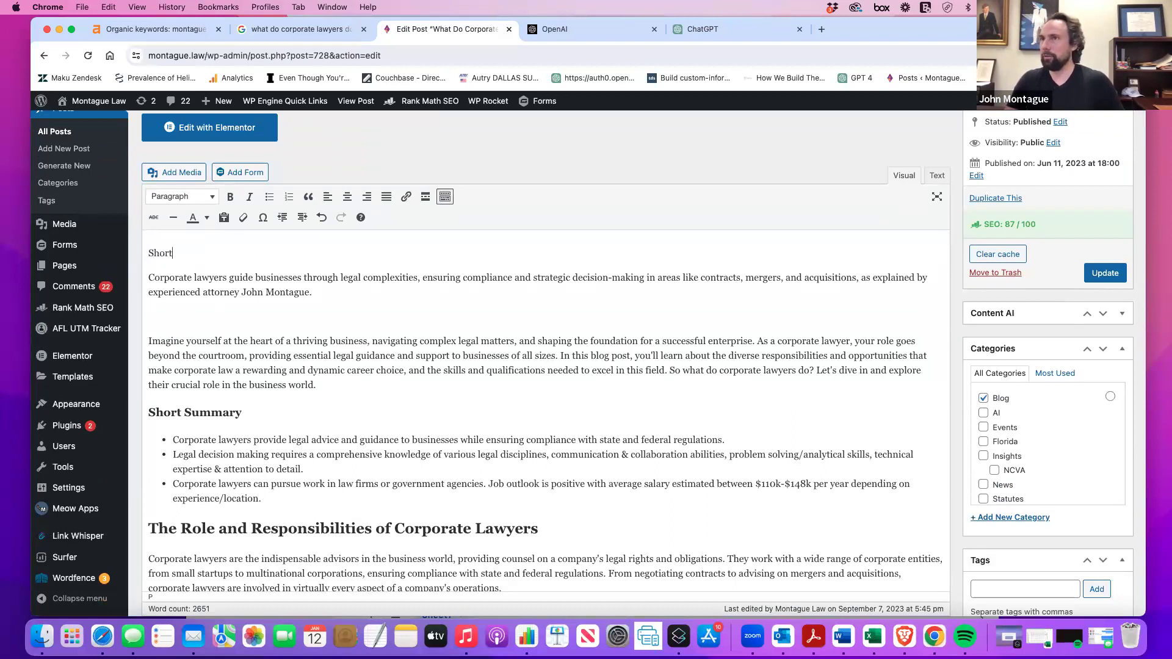
text(Ans)
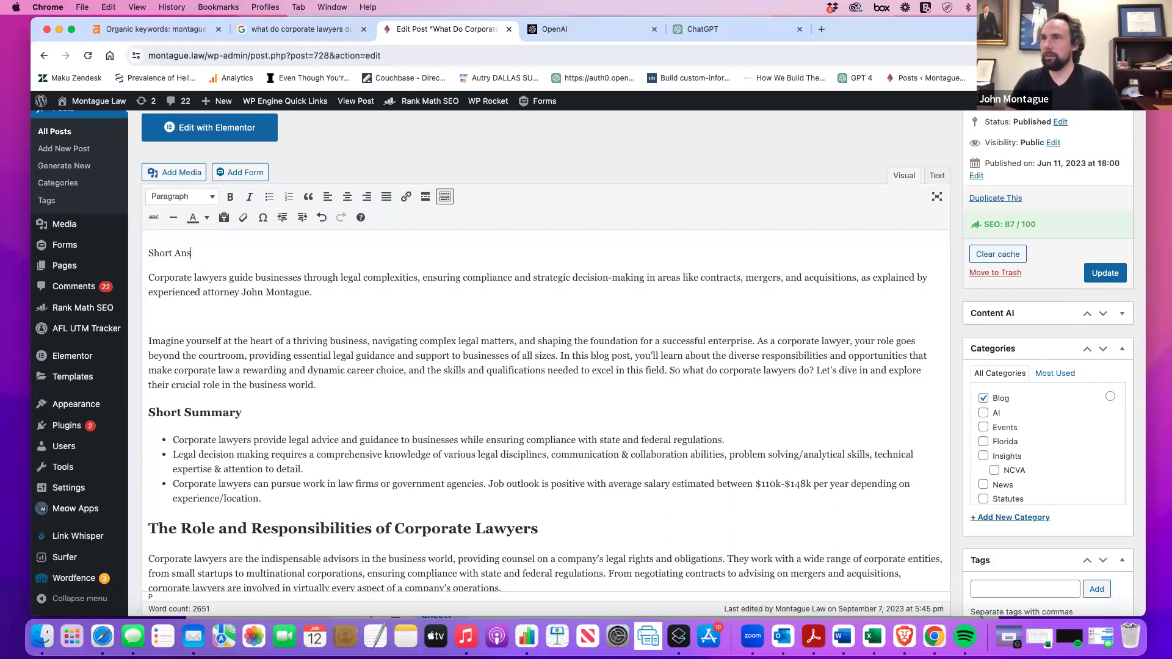
text(wer)
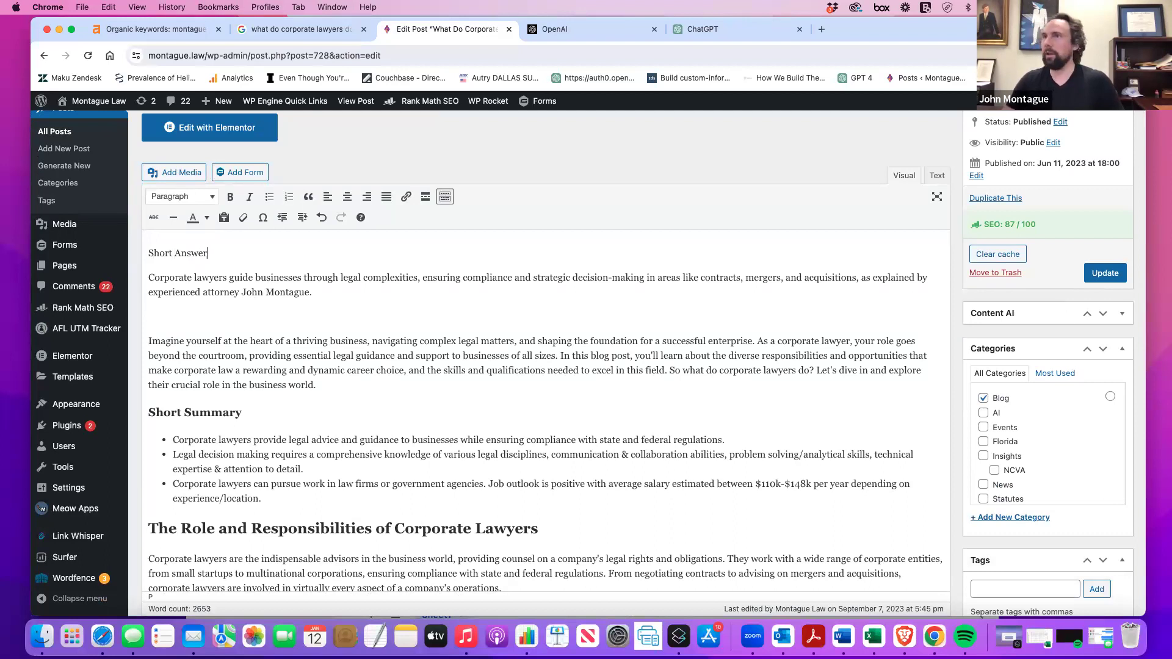
drag(207, 253, 144, 253)
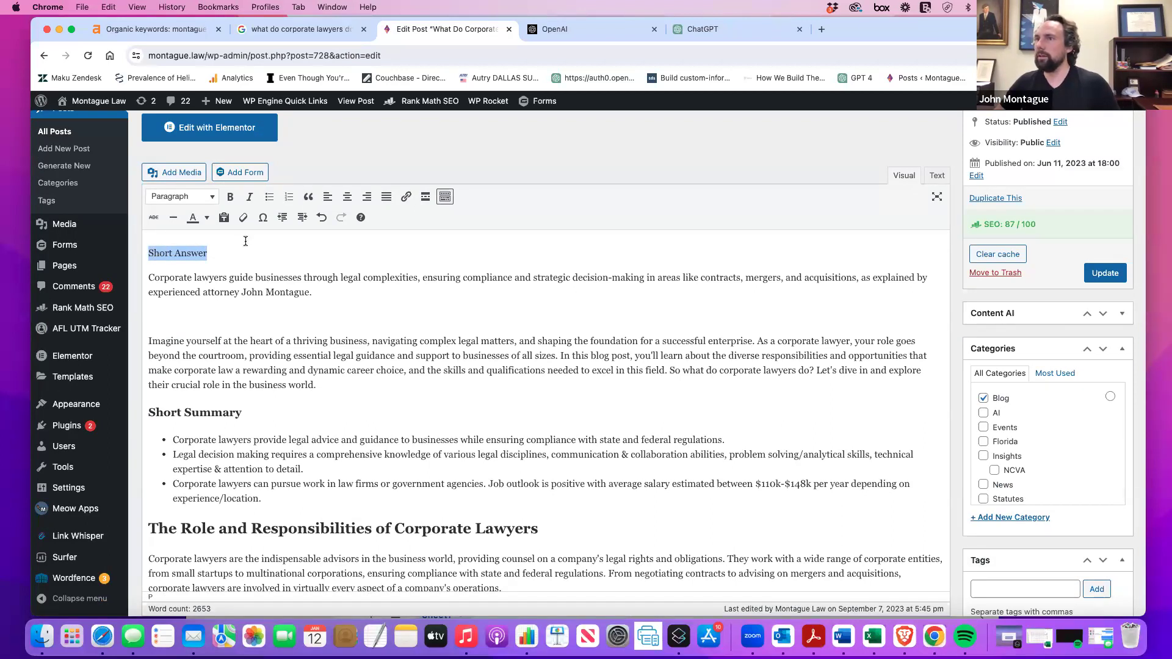
click(210, 197)
click(208, 283)
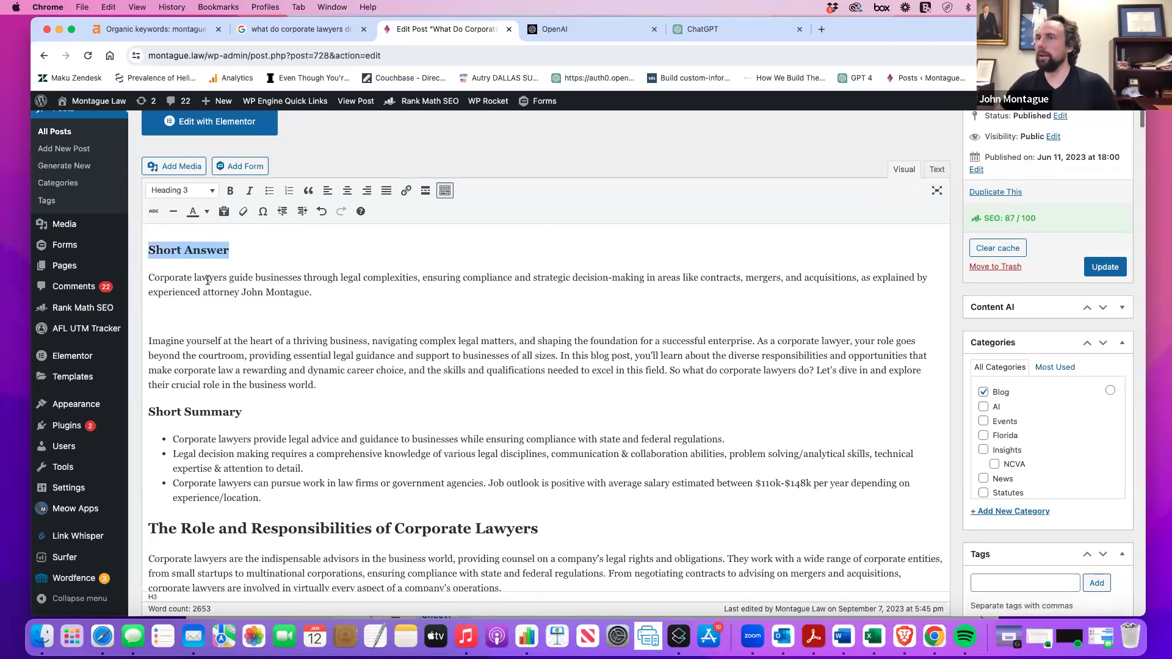
Retitle the summary heading to 'Short Overview' and turn the answer block back into a Paragraph.
drag(262, 498, 157, 409)
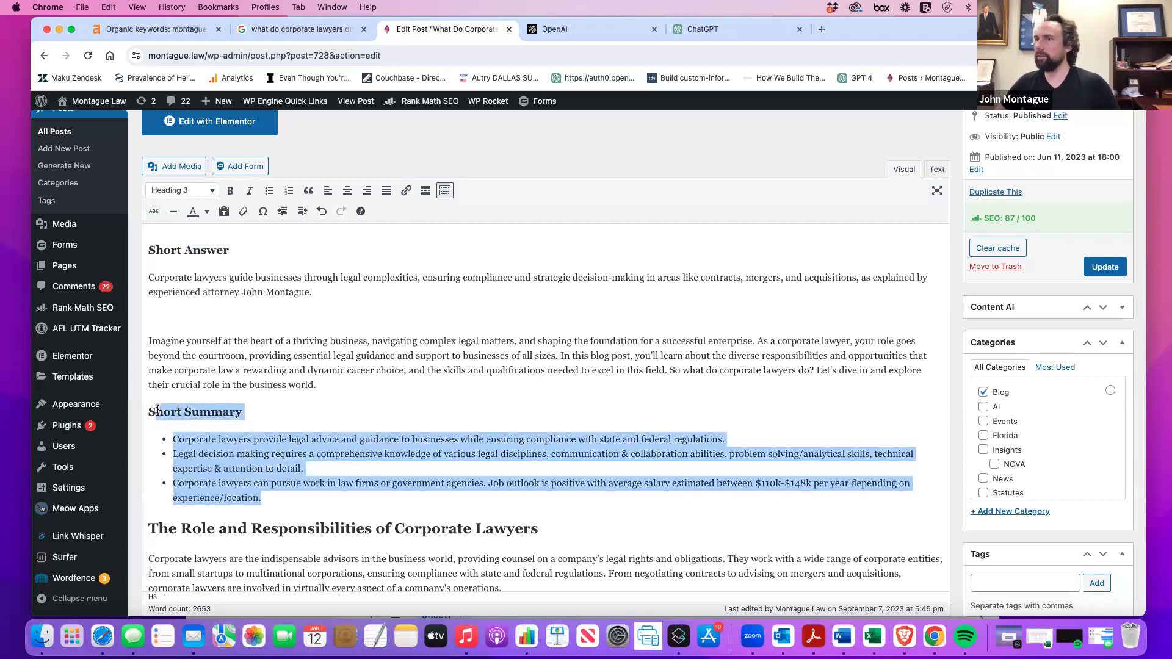
double_click(199, 412)
text(Overview)
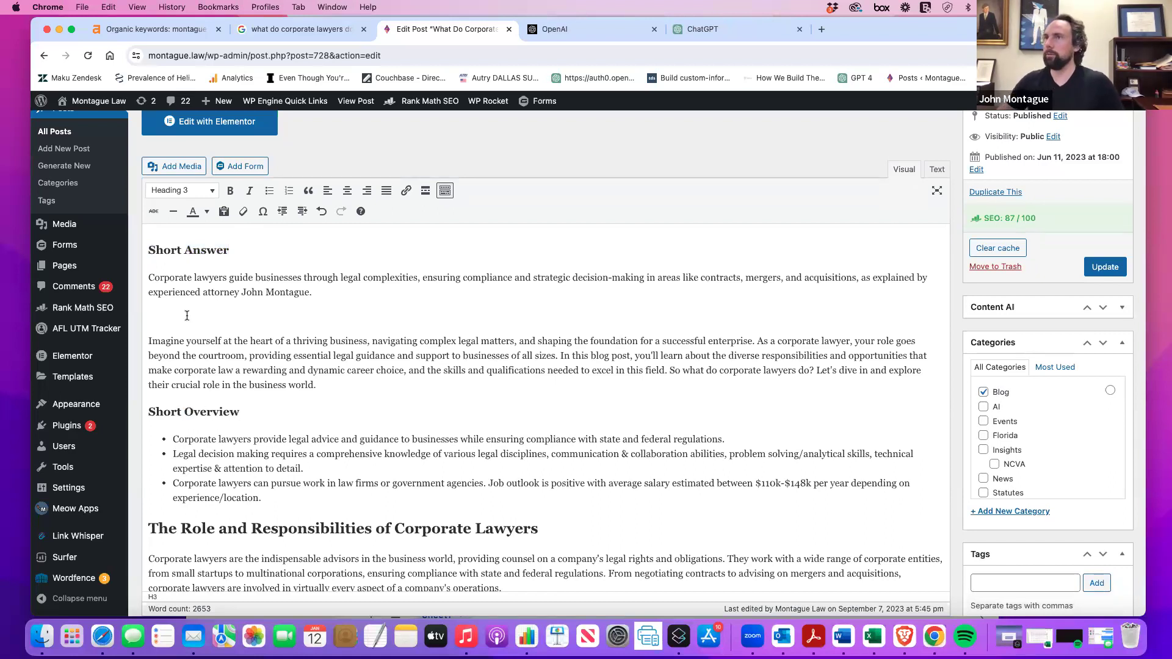
click(149, 278)
key(BackSpace)
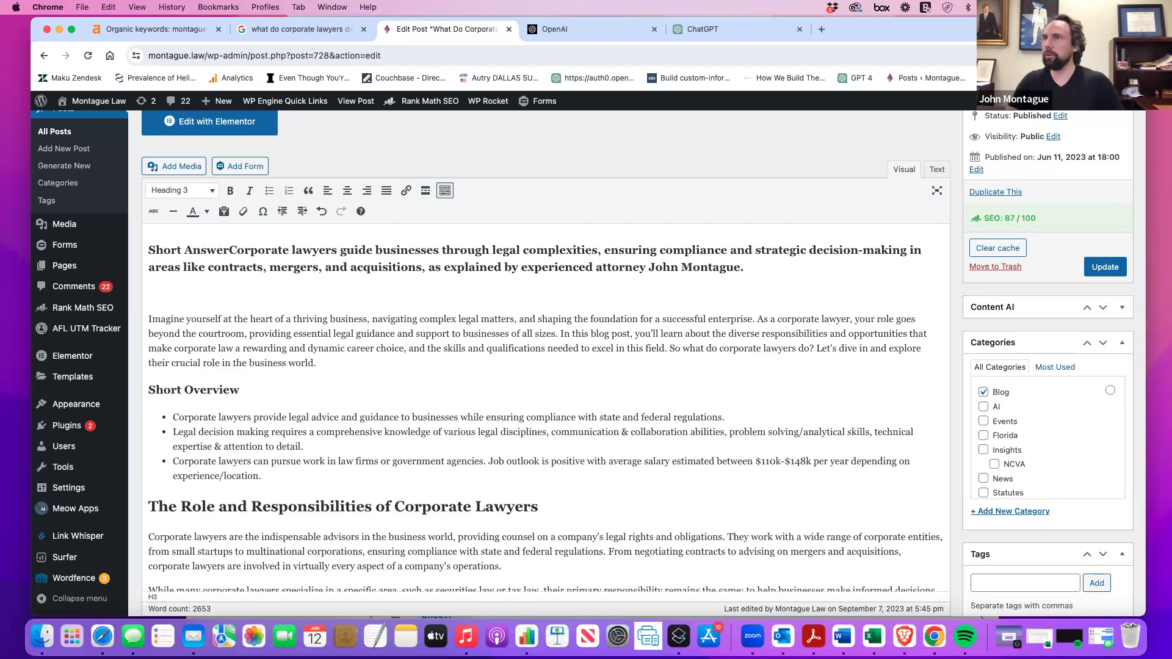
key(shift+Return)
drag(712, 269, 224, 239)
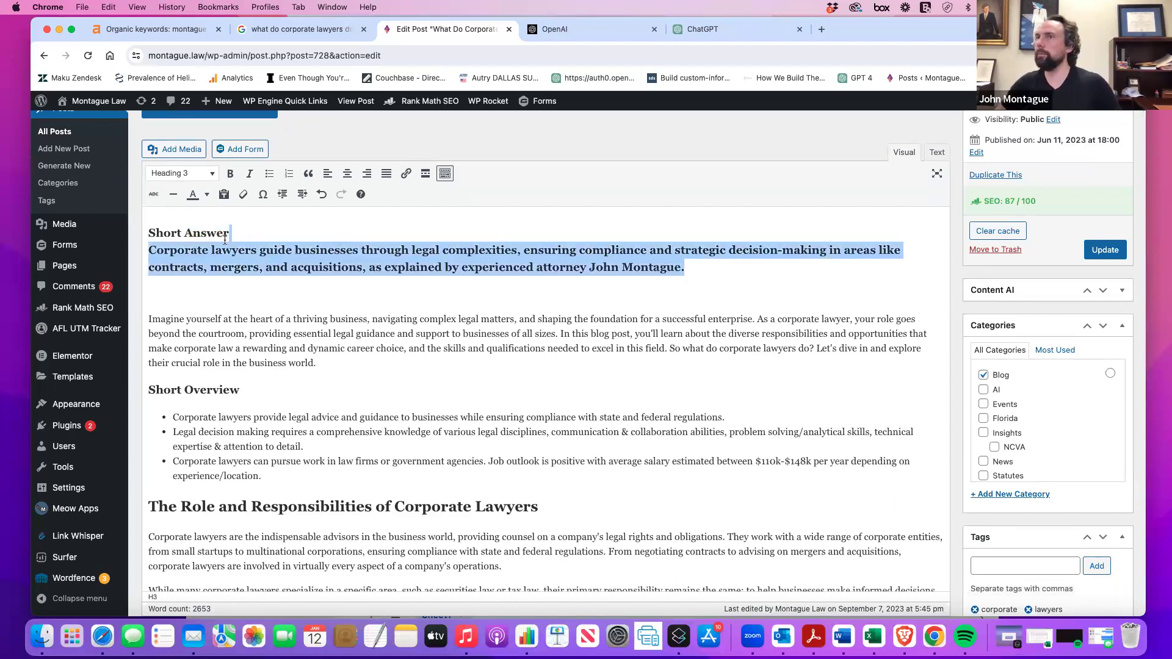
click(201, 173)
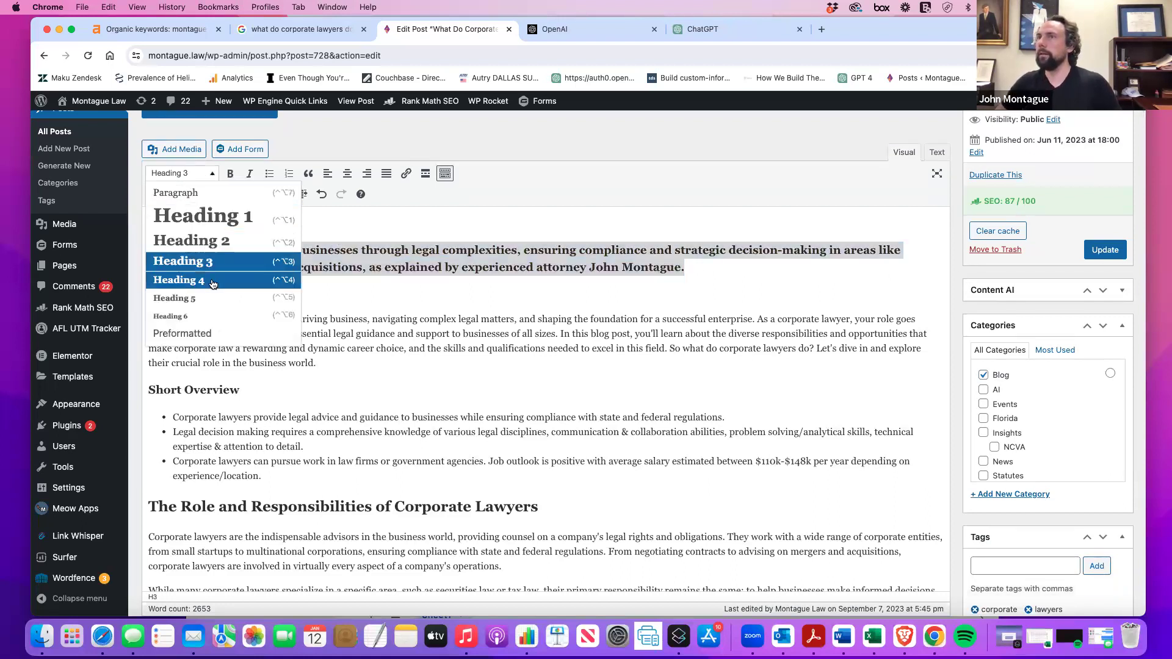
click(177, 192)
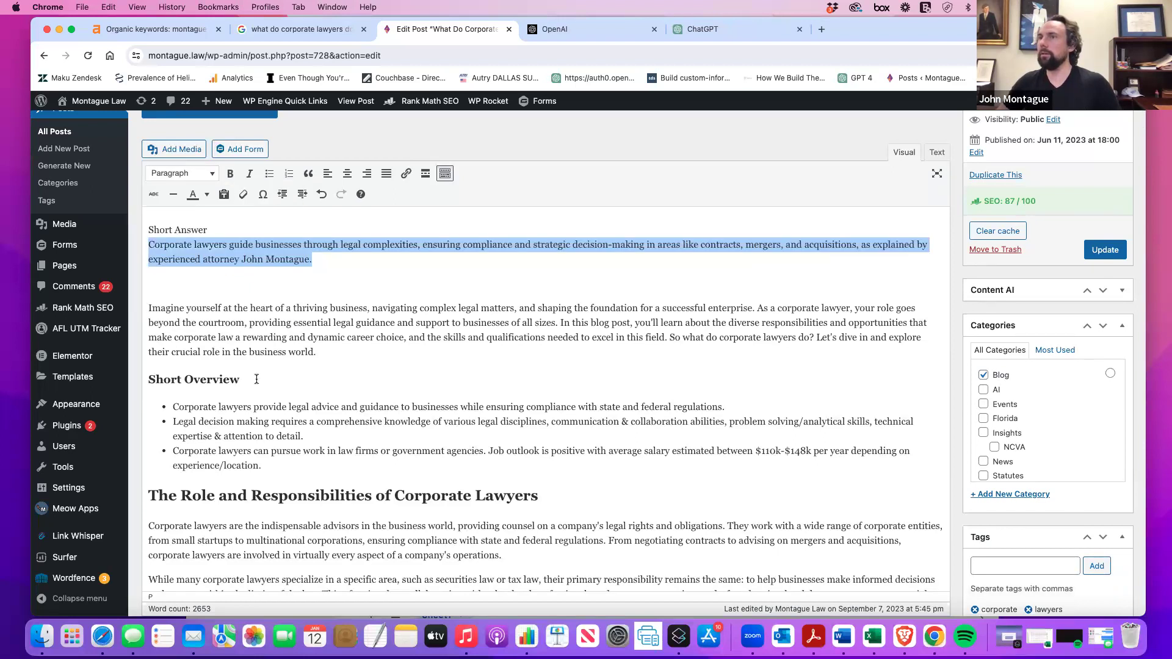
Rename the heading to 'Key Concepts' and make the label 'Short Answer:' above the answer.
drag(257, 379, 140, 379)
text(Key Concept)
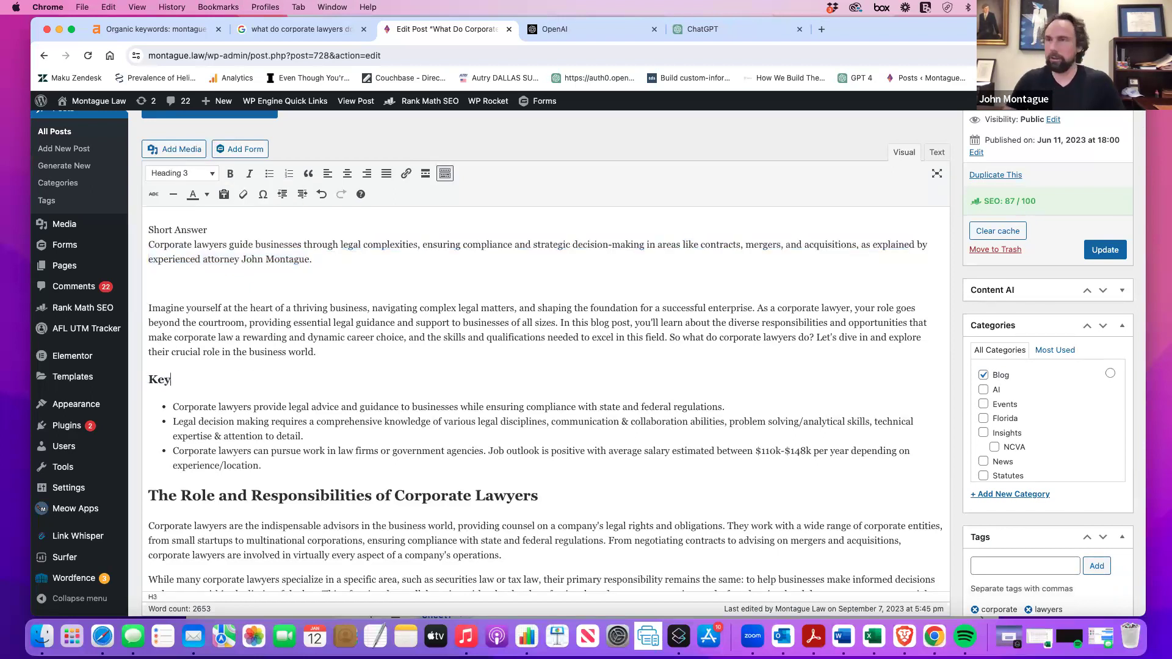
key(BackSpace)
key(BackSpace)
text(pts)
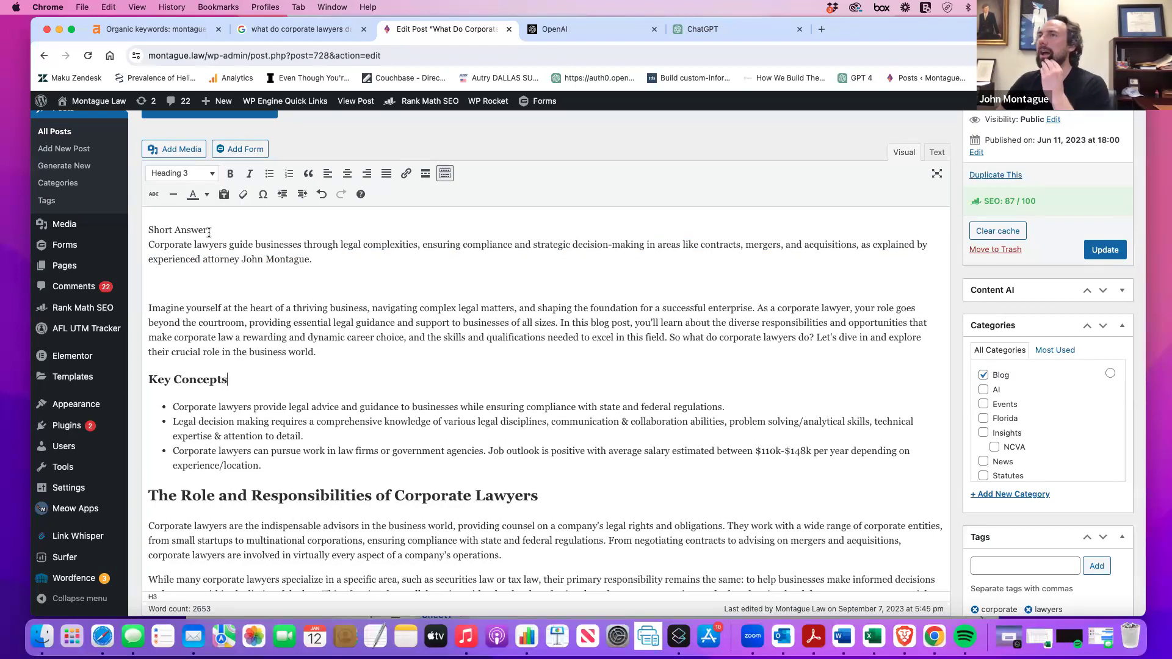
click(150, 246)
key(BackSpace)
text(:)
key(Return)
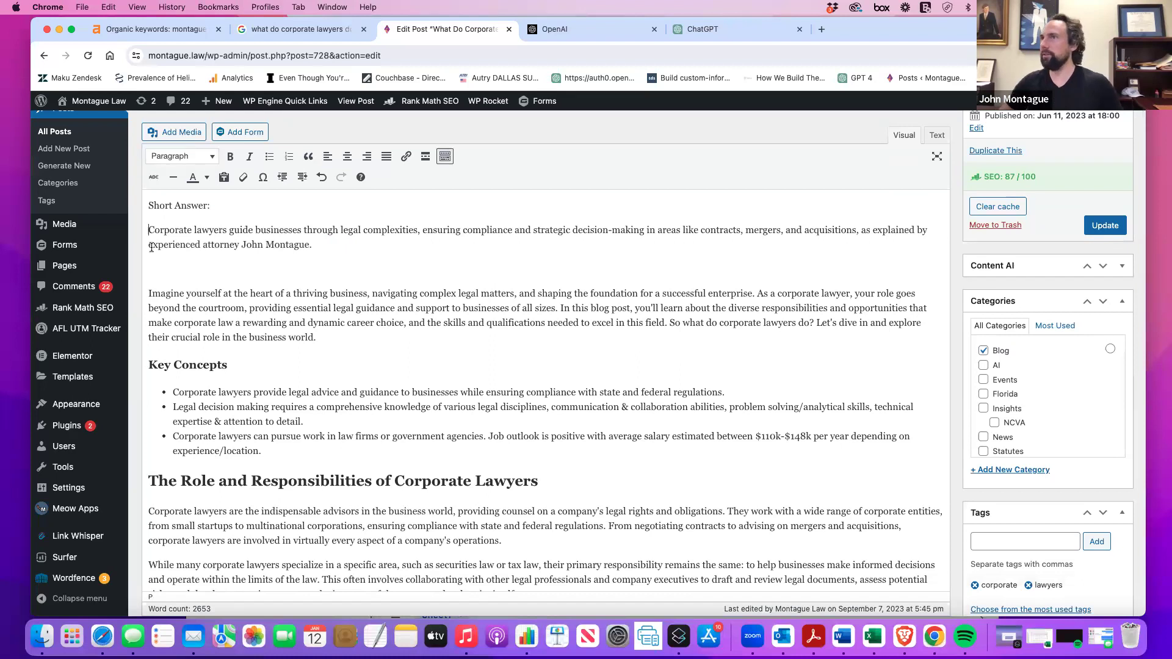
drag(334, 249, 73, 227)
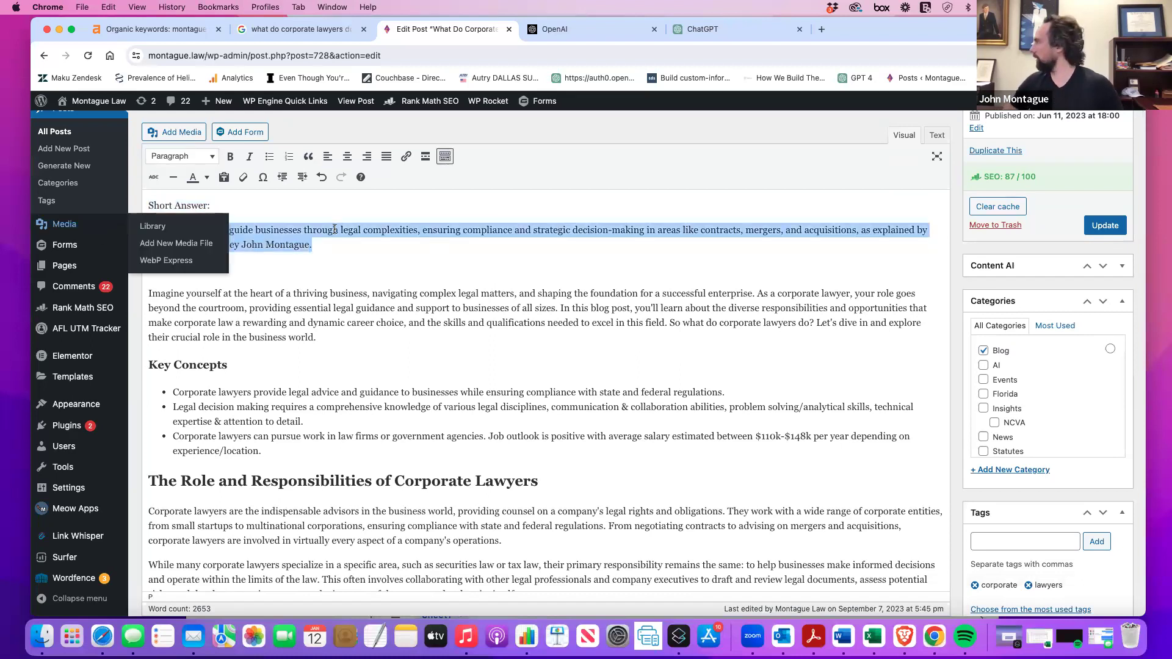
Italicize the answer paragraph, bold the Short Answer label, and delete the empty line below.
key(super+i)
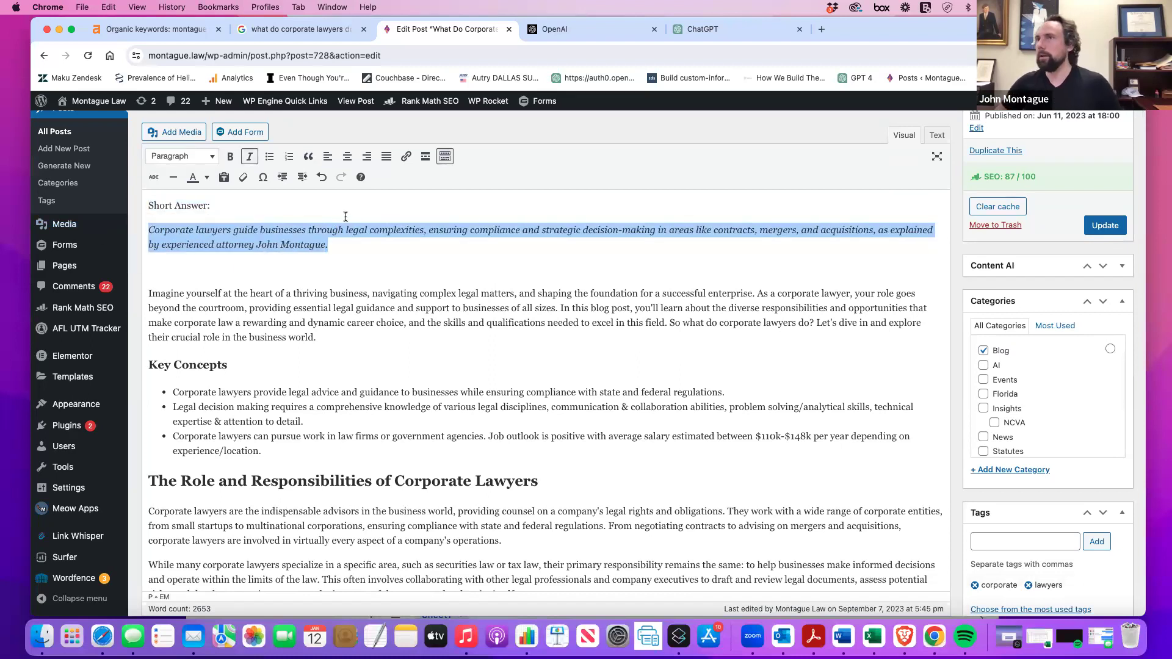
click(200, 208)
drag(208, 207, 146, 209)
key(super+b)
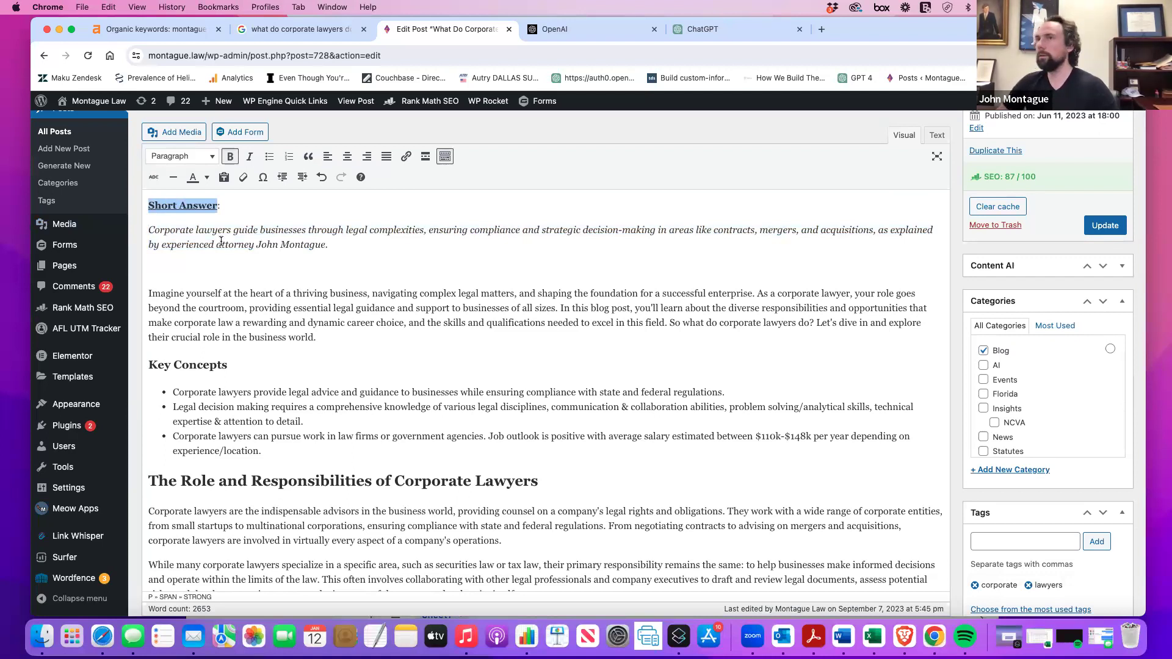
click(279, 269)
key(BackSpace)
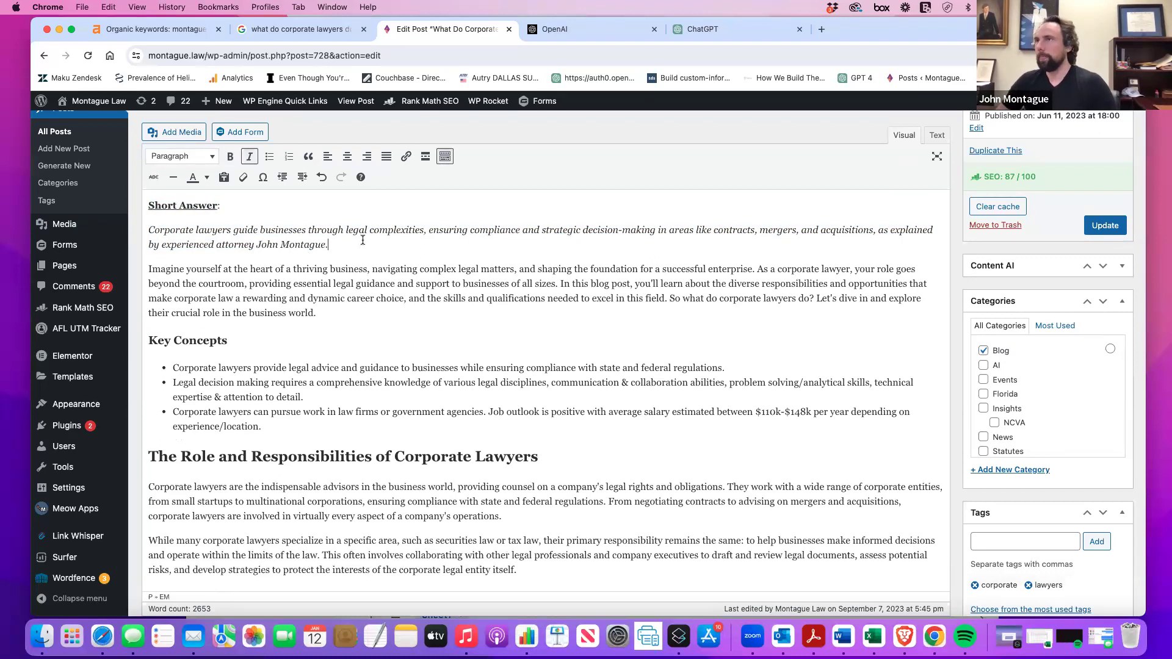
Set 'Short Answer:' to Heading 2 in the block format list.
drag(361, 242, 132, 230)
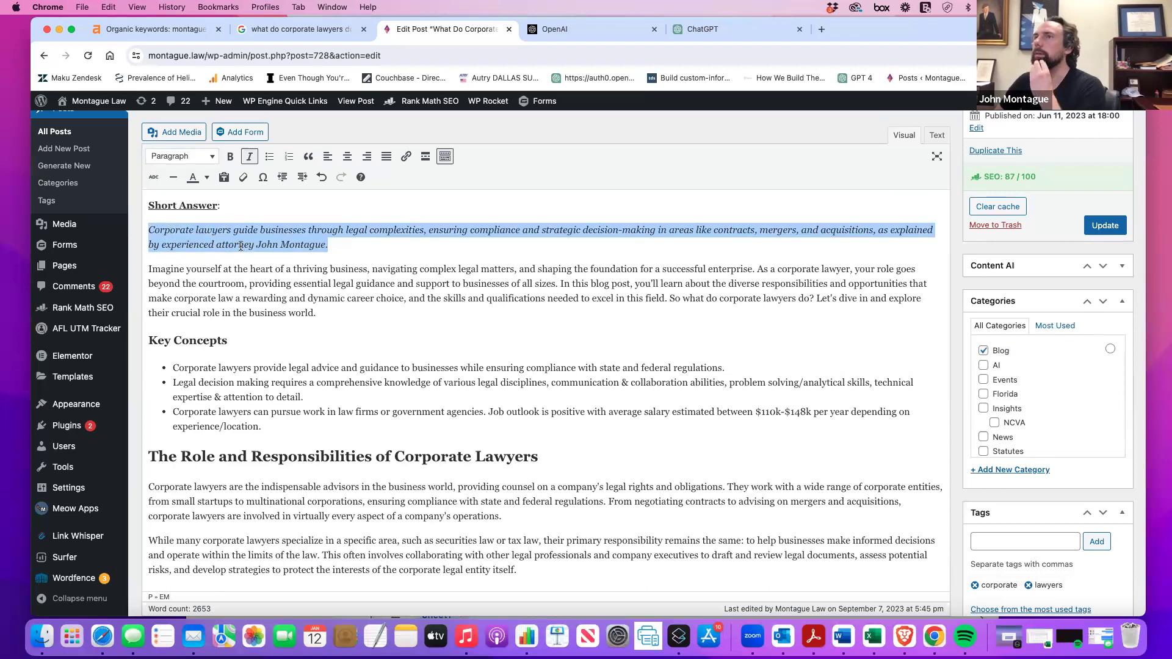
double_click(196, 205)
drag(222, 205, 145, 206)
click(198, 161)
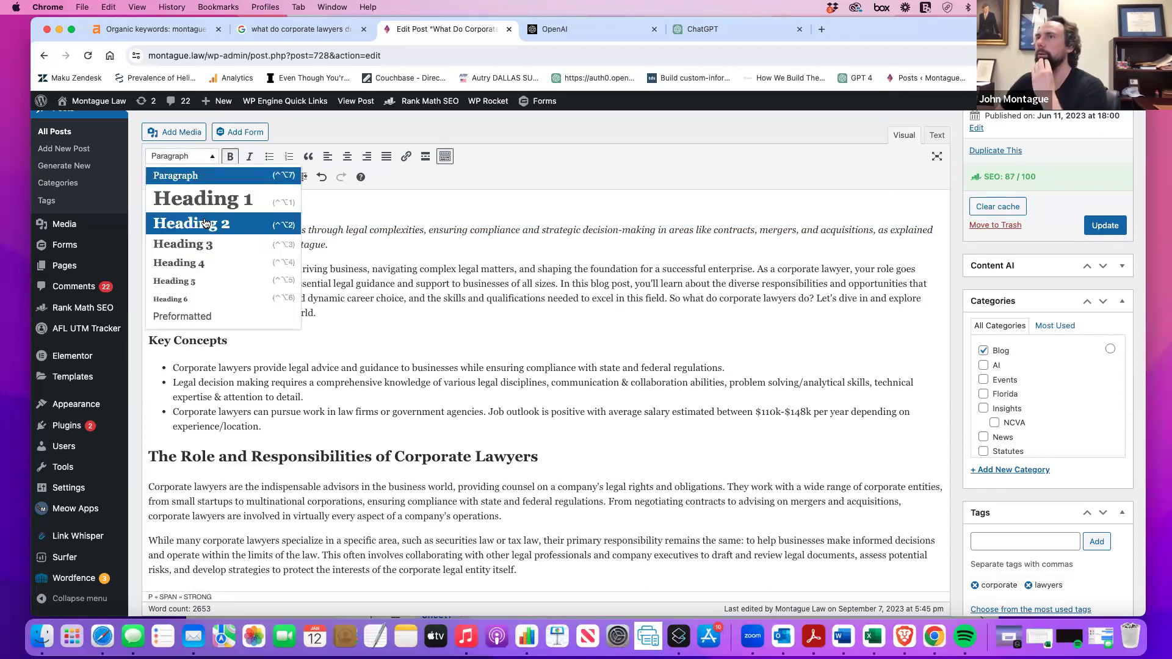
click(194, 224)
scroll(280, 244, up, 3)
scroll(279, 244, down, 1)
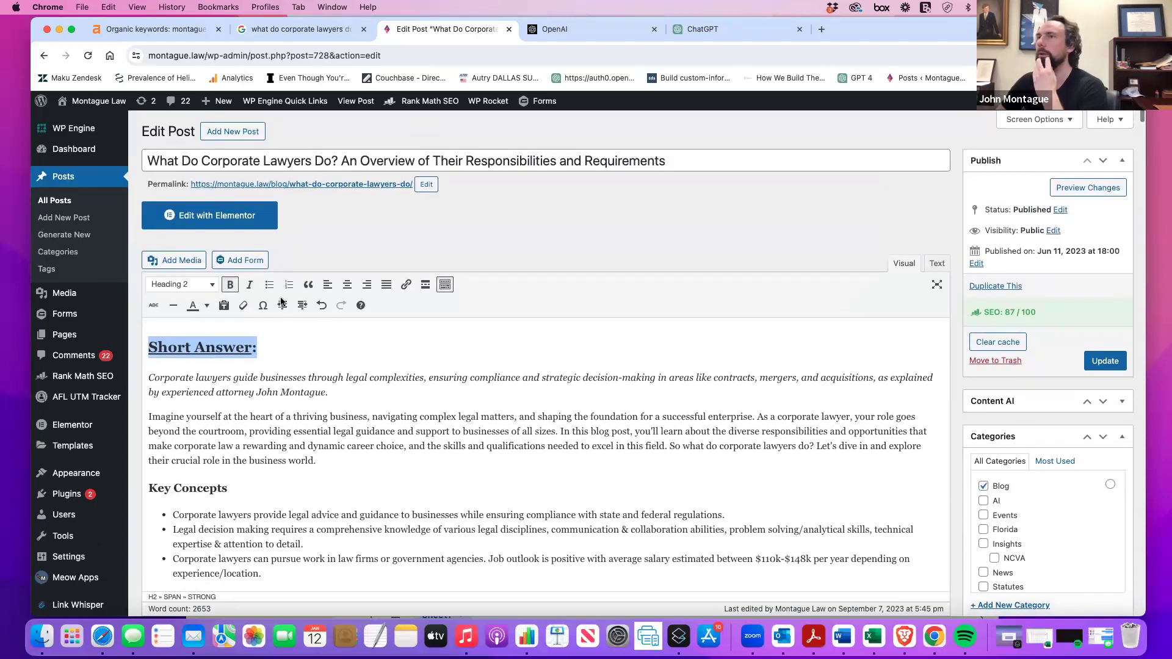
drag(356, 392, 147, 377)
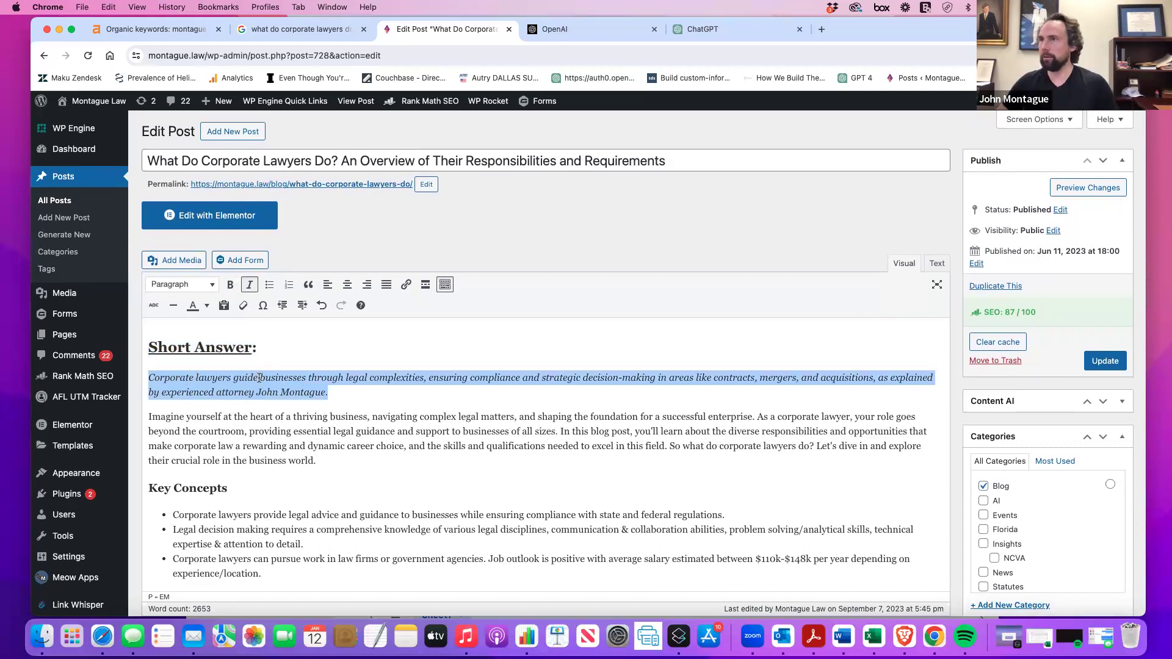
Add a 'Background Information:' line below the italic short answer.
click(149, 415)
key(Return)
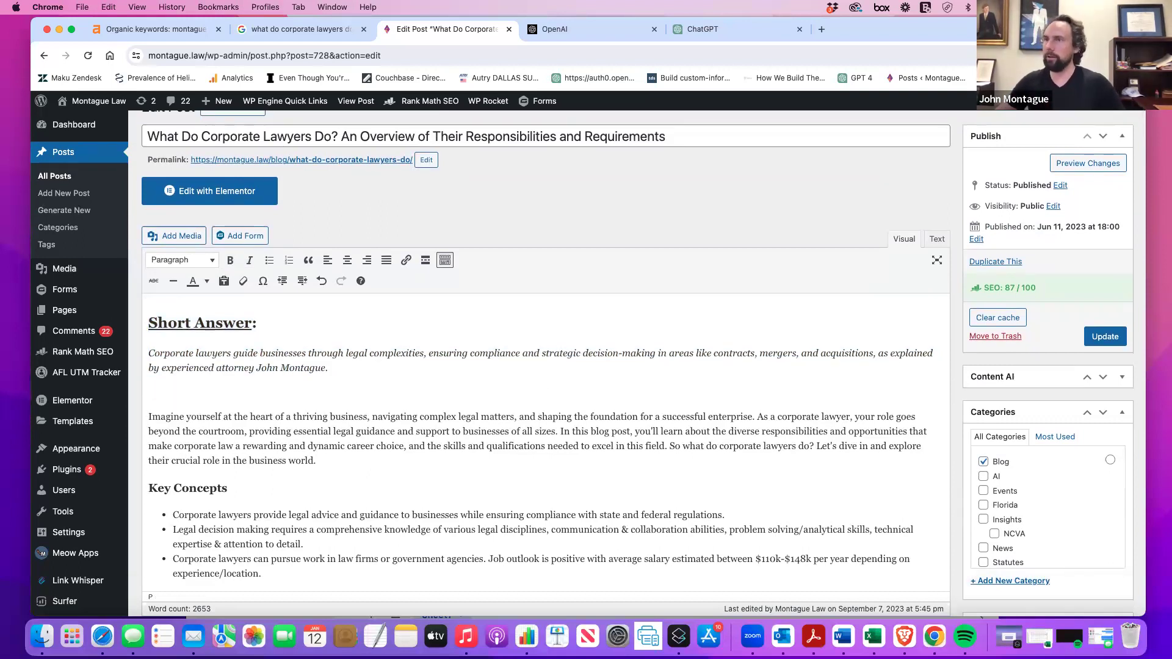
text(Backgrodu)
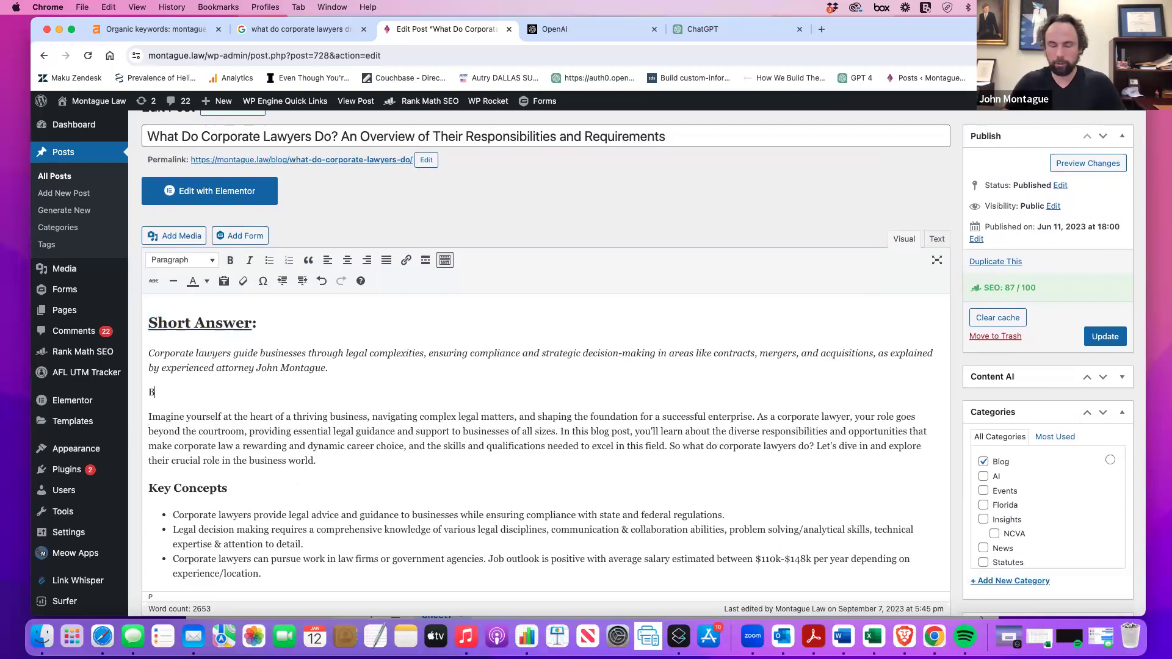
key(BackSpace)
key(BackSpace)
text(und infor)
key(BackSpace)
key(BackSpace)
key(BackSpace)
key(BackSpace)
key(BackSpace)
text(Information)
key(BackSpace)
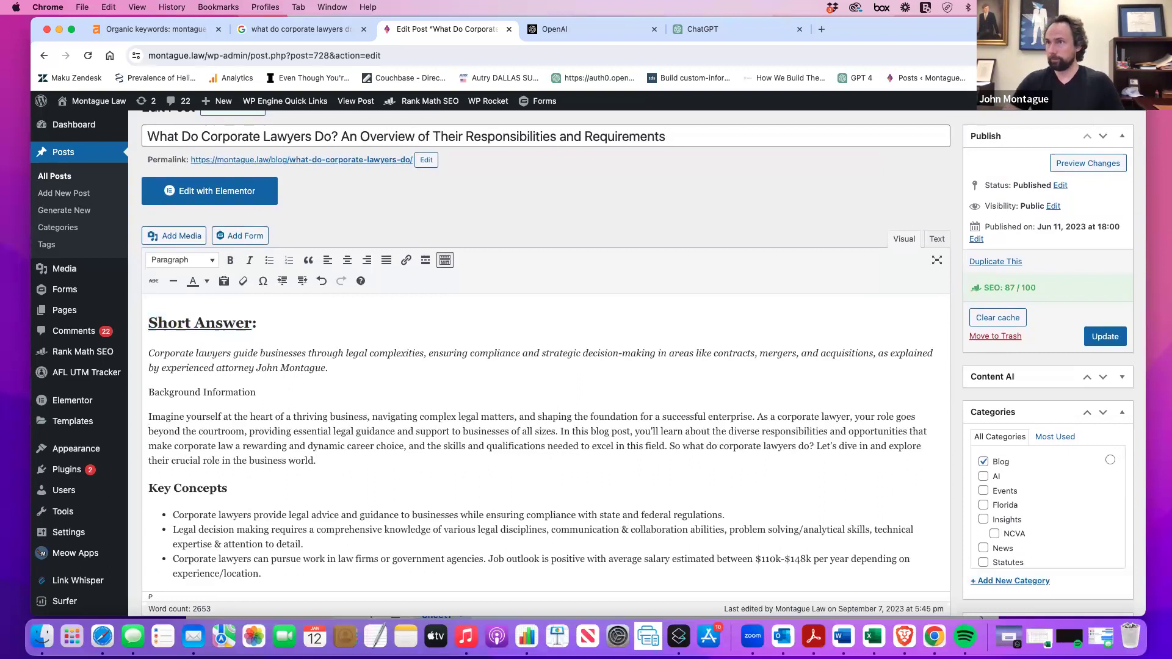
text(:)
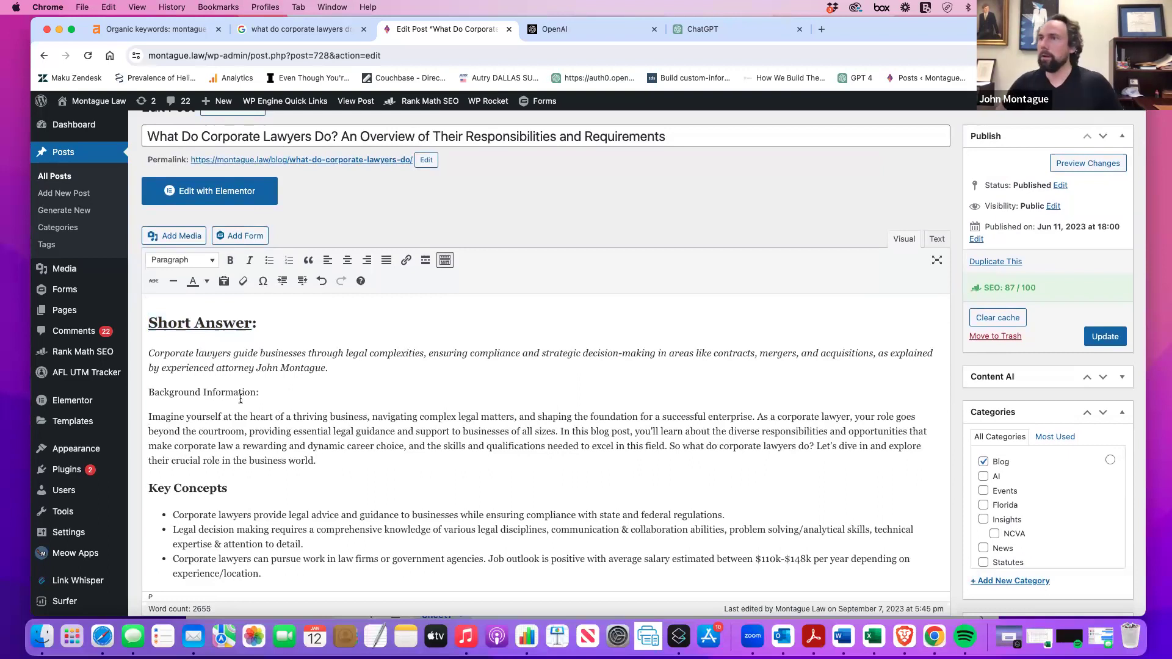
Format 'Background Information:' as Heading 2.
drag(151, 393, 109, 399)
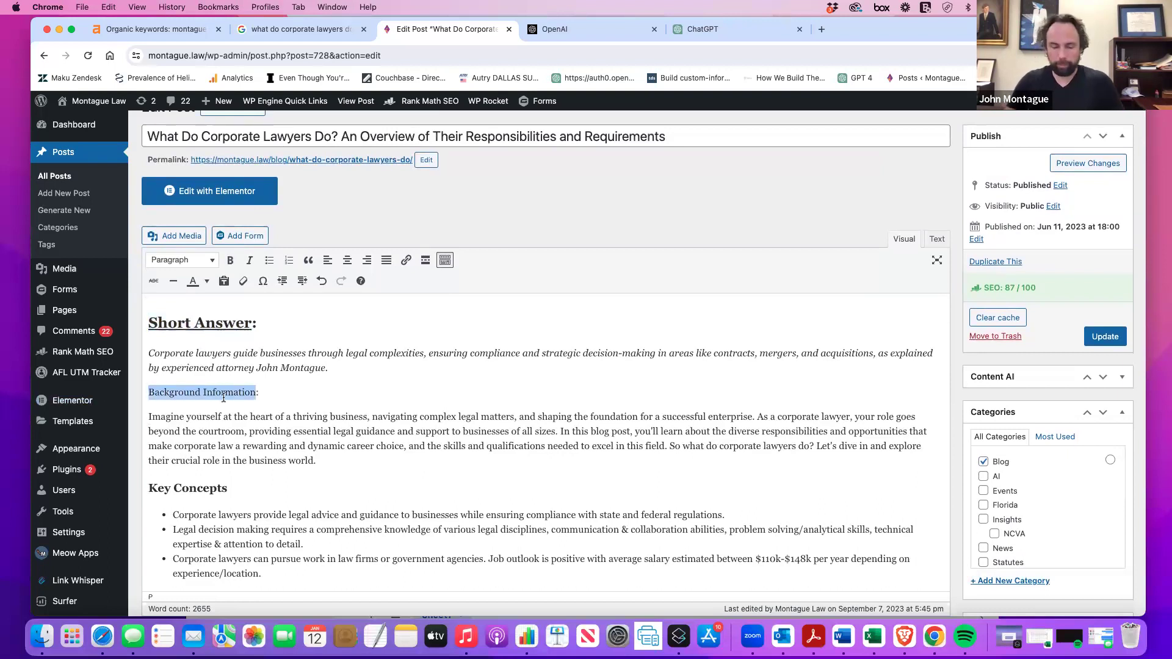
click(212, 322)
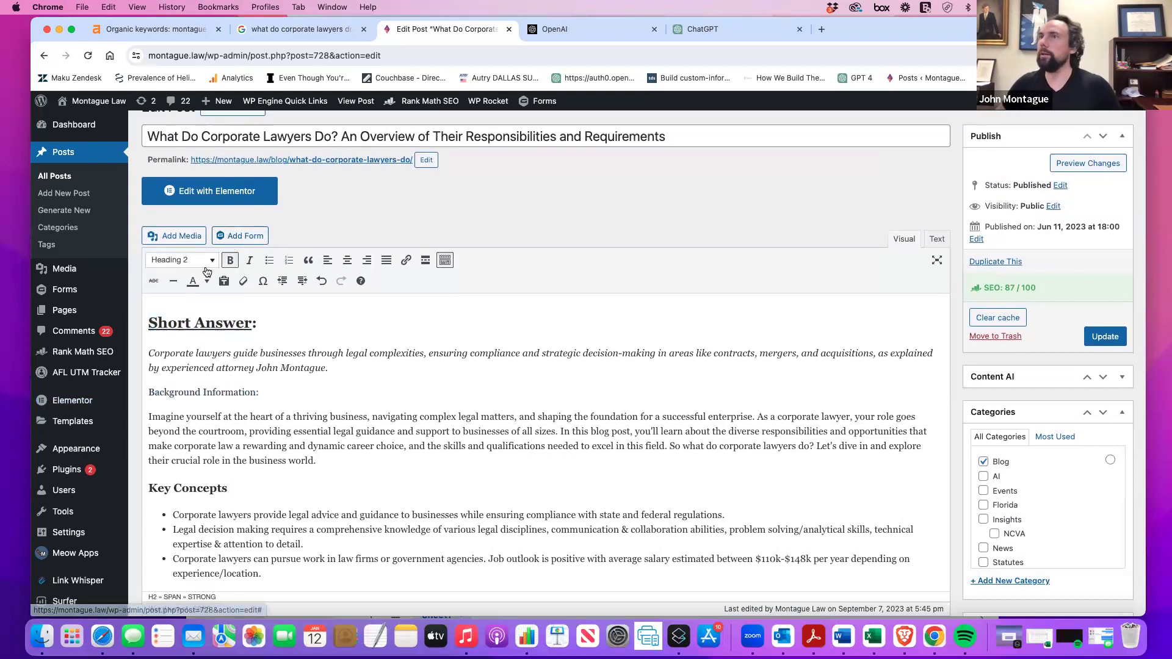
scroll(221, 150, up, 2)
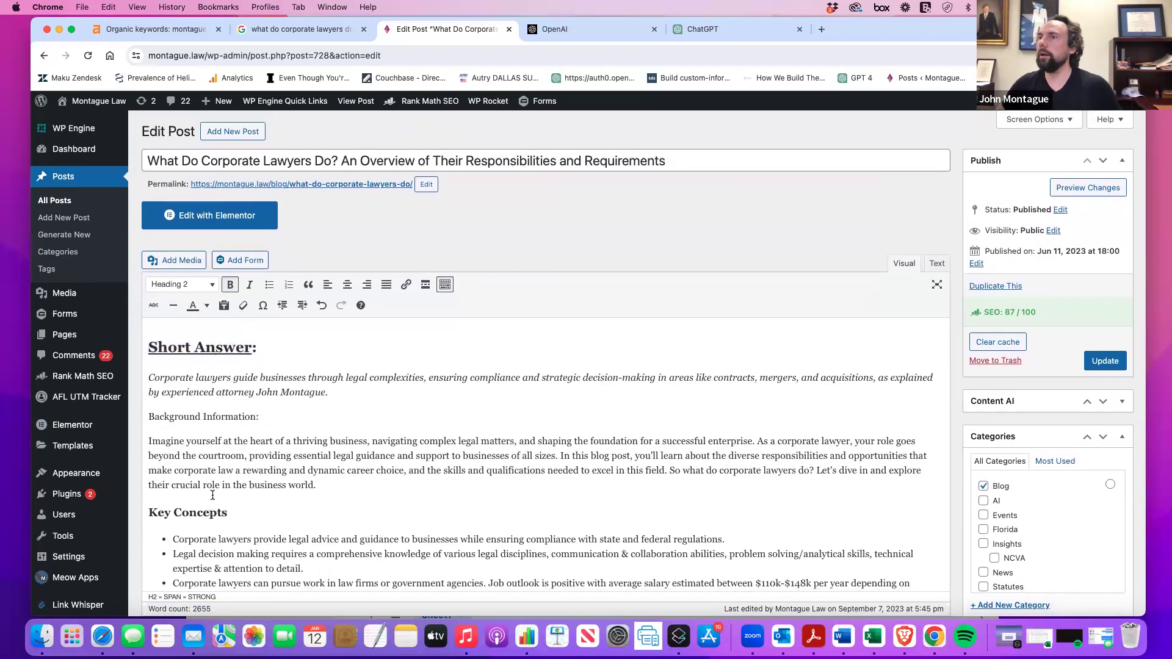
scroll(190, 463, down, 1)
drag(257, 404, 147, 403)
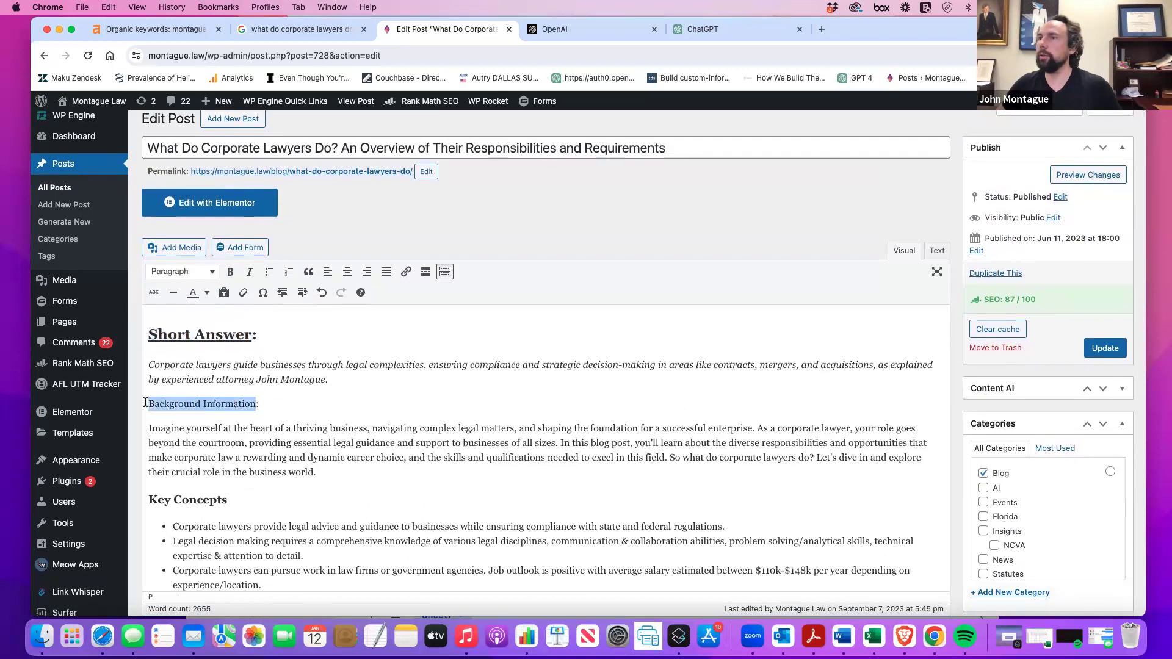
click(204, 273)
click(229, 340)
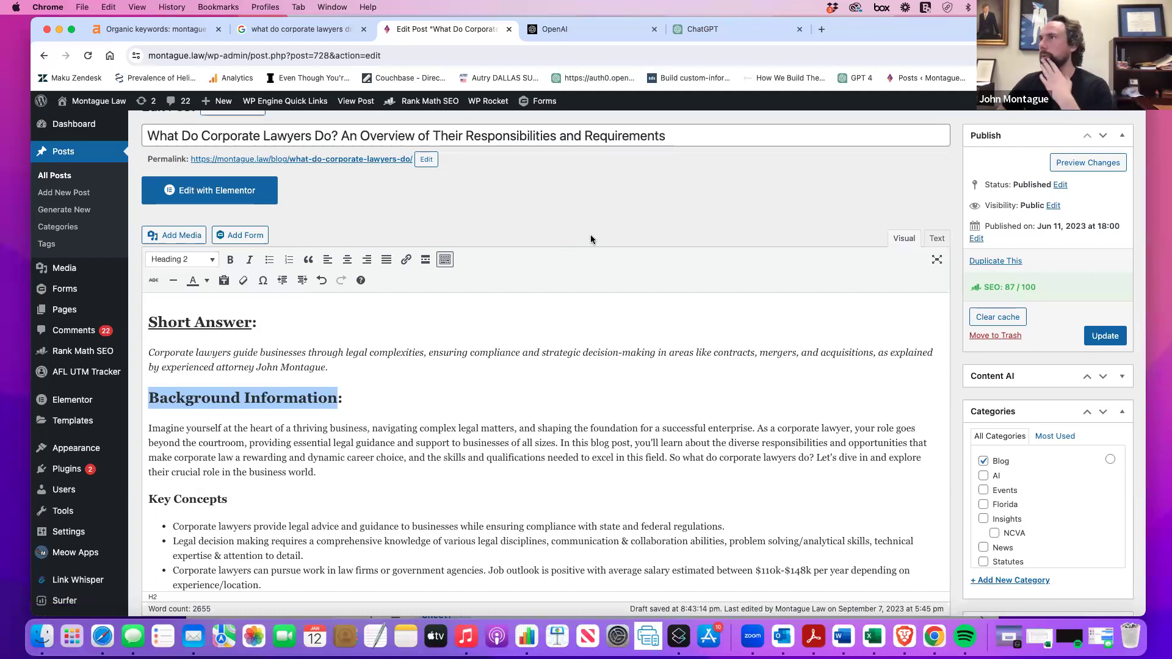
click(706, 29)
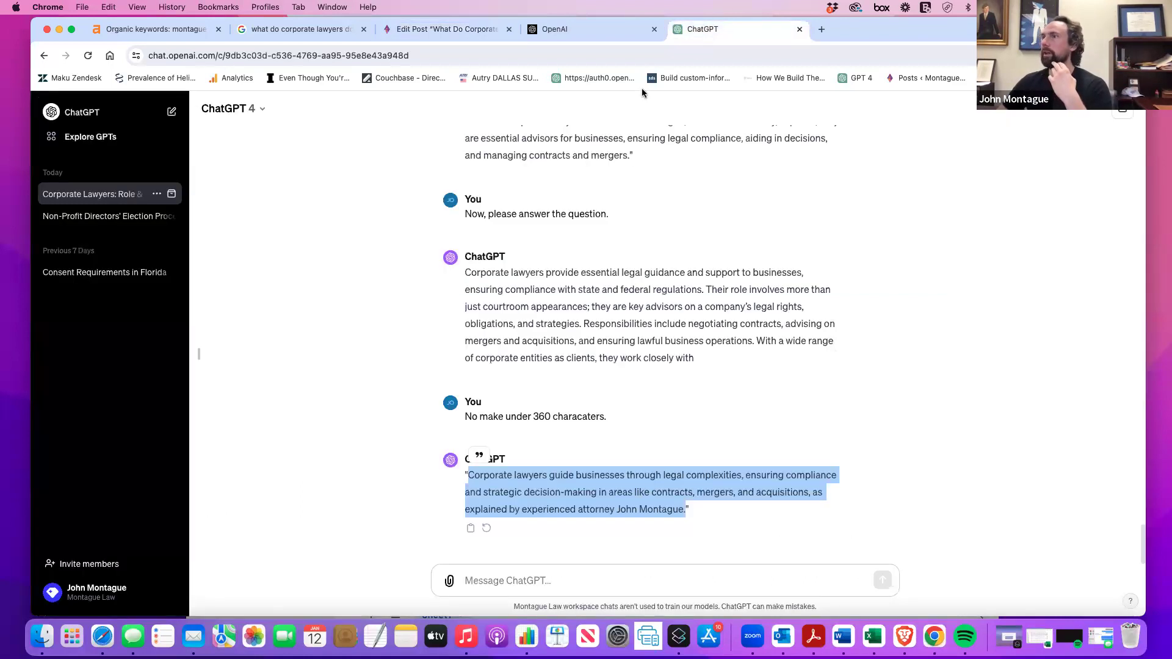
Ask ChatGPT for a two-paragraph introduction based on the submitted article.
click(538, 580)
text(Pk, based)
key(BackSpace)
key(BackSpace)
key(BackSpace)
key(BackSpace)
key(BackSpace)
key(BackSpace)
text(Based upon the artic)
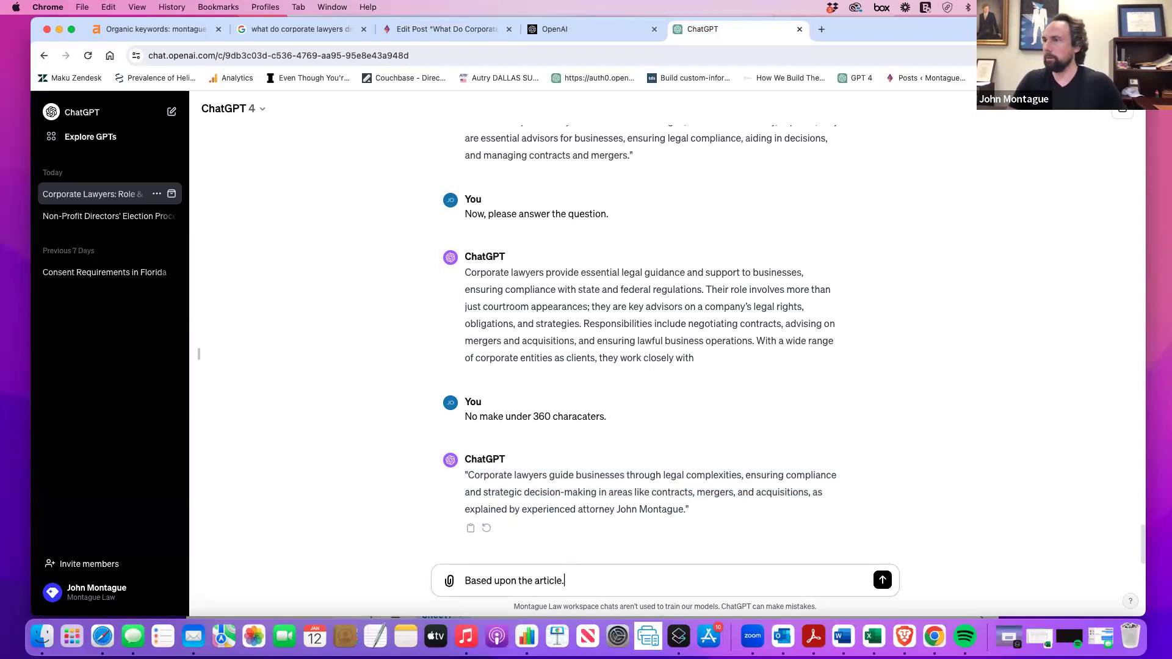
text(le is submitt)
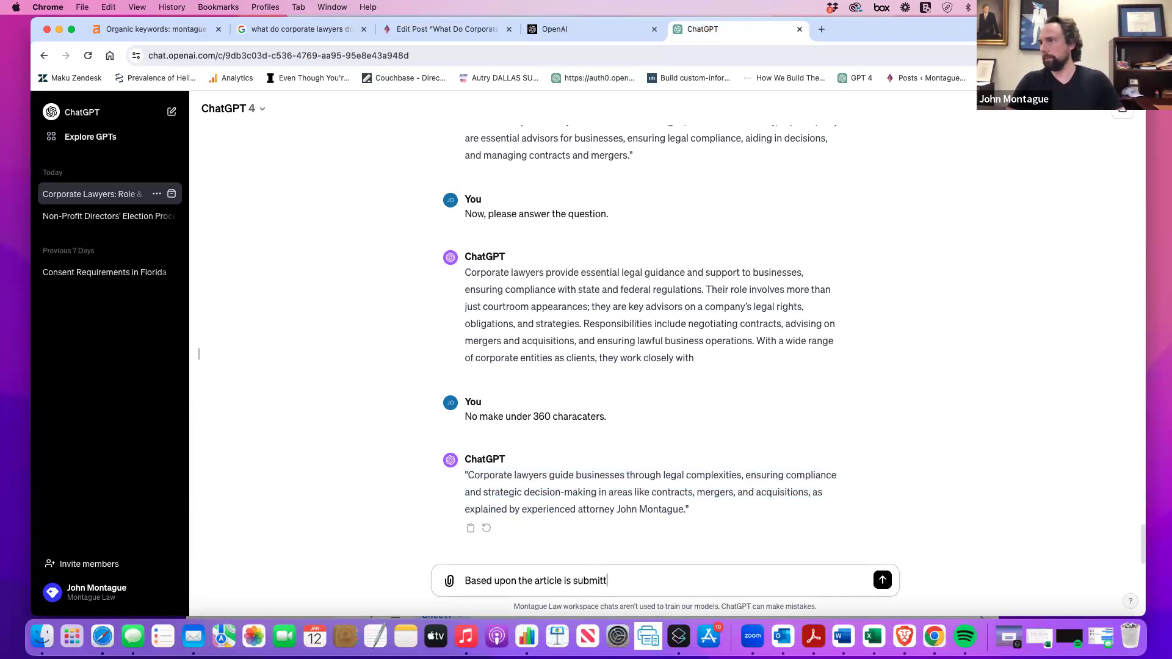
text(ed, plea)
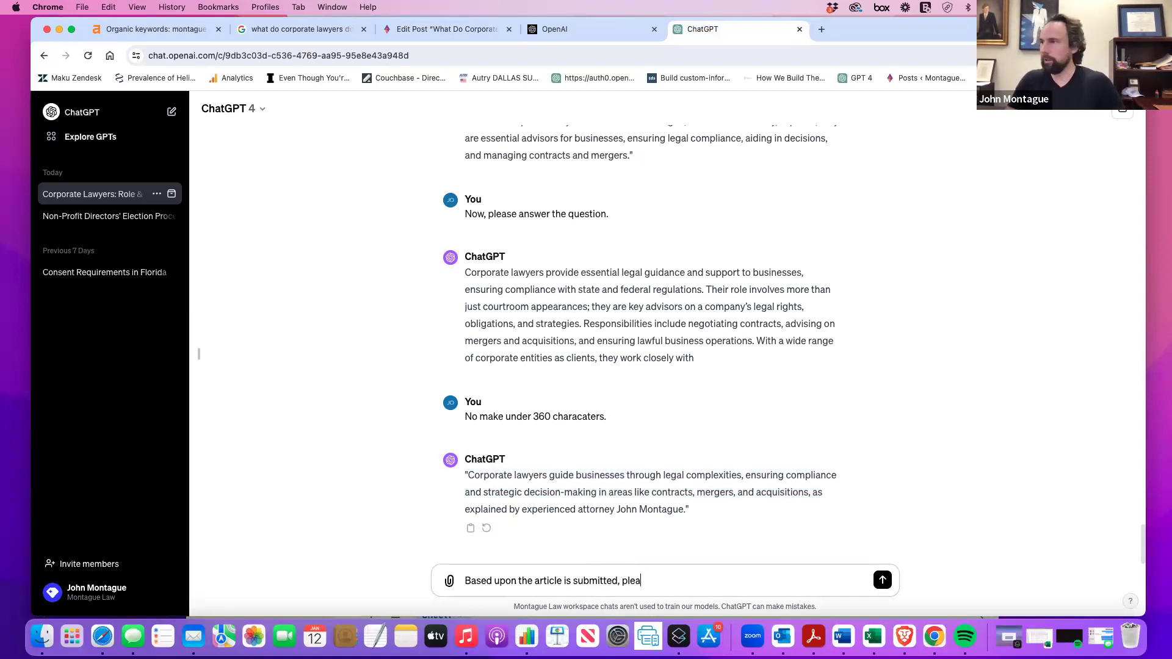
text(se write a two pargarpah introdic)
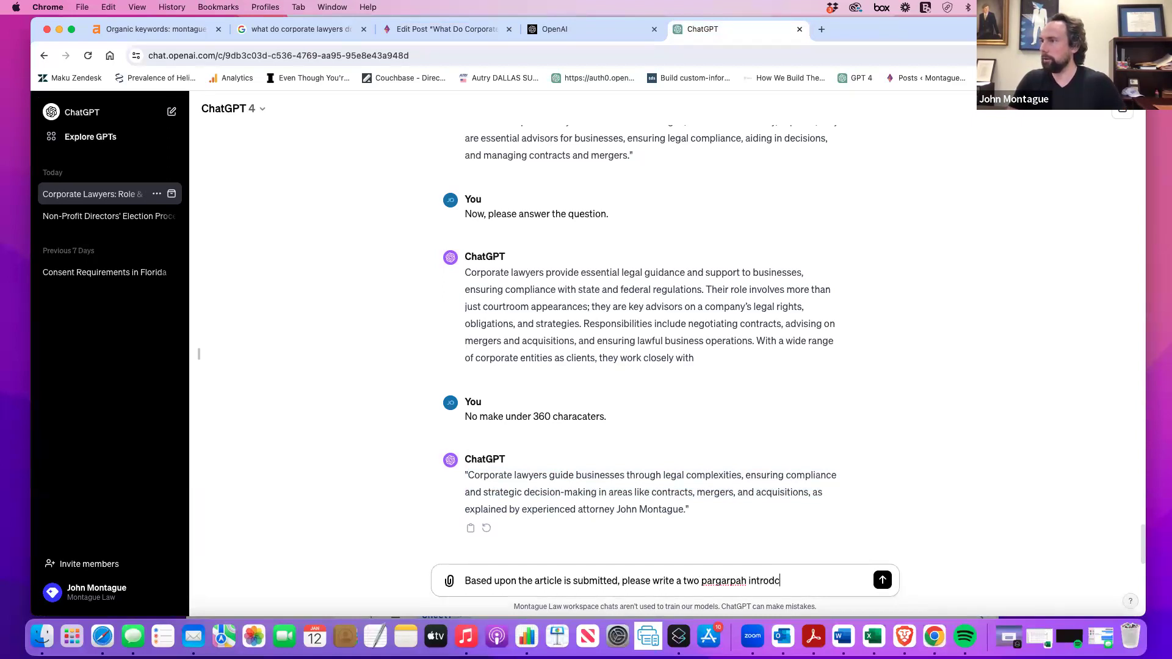
text(ucitona bout the )
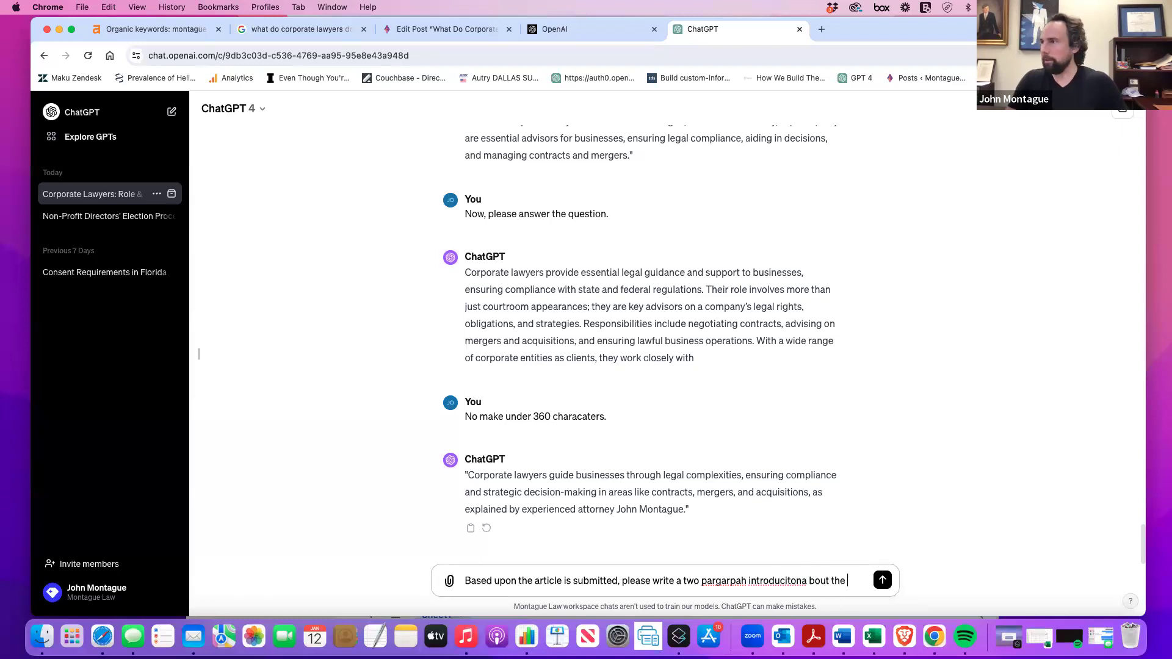
text(concpet and why ia m an authority.)
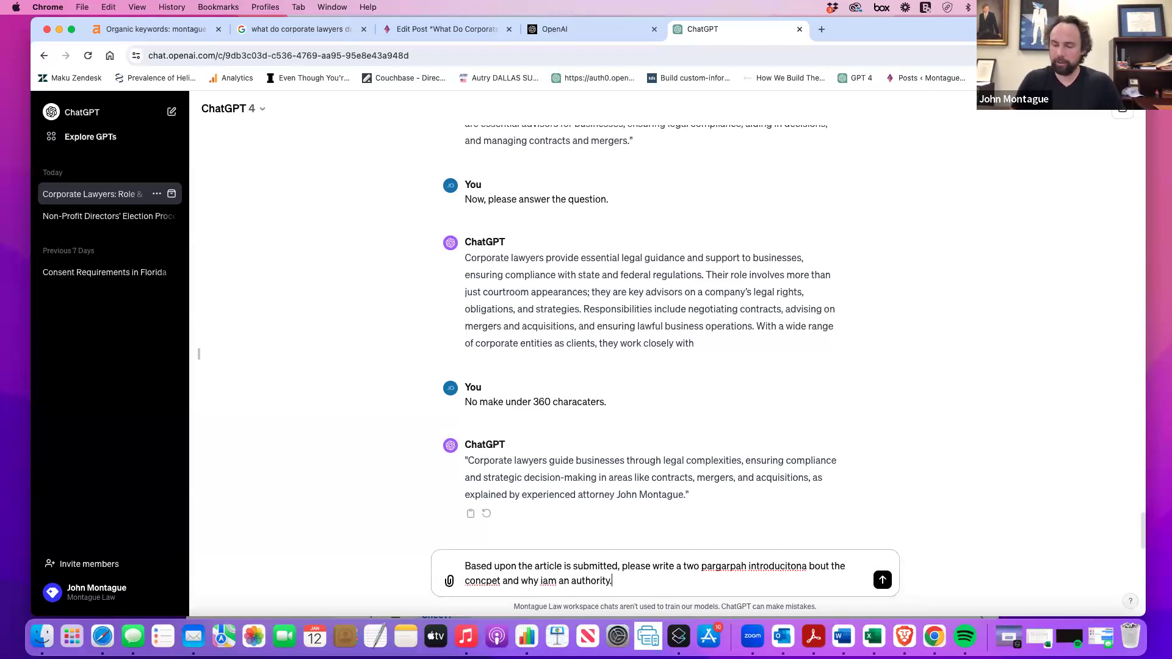
key(Return)
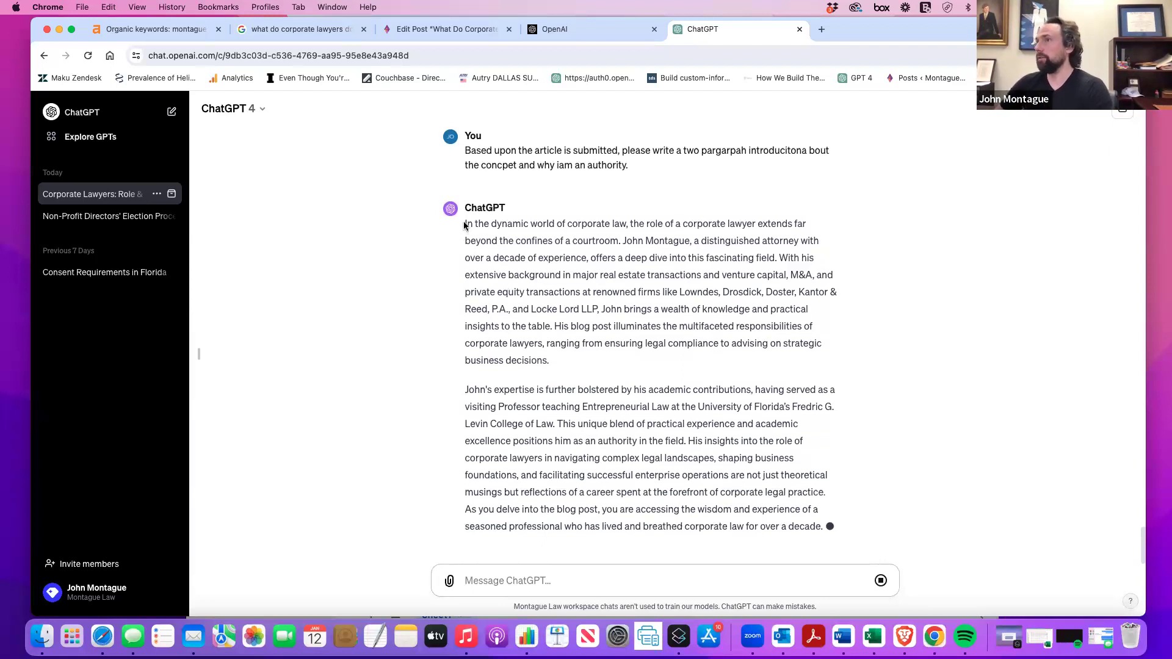
Copy ChatGPT's generated introduction and return to the WordPress Edit Post tab.
drag(466, 207, 837, 516)
right_click(753, 456)
click(778, 481)
click(419, 31)
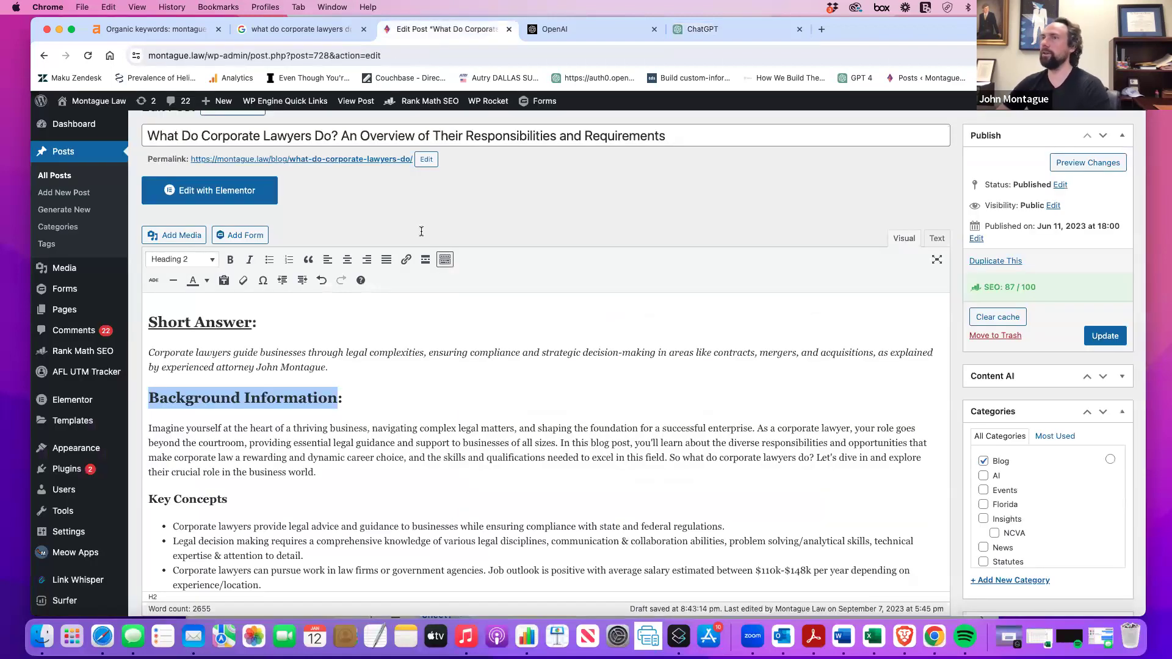
Replace the old Background Information paragraph with the pasted ChatGPT introduction, then select the Short Answer sentence.
triple_click(270, 458)
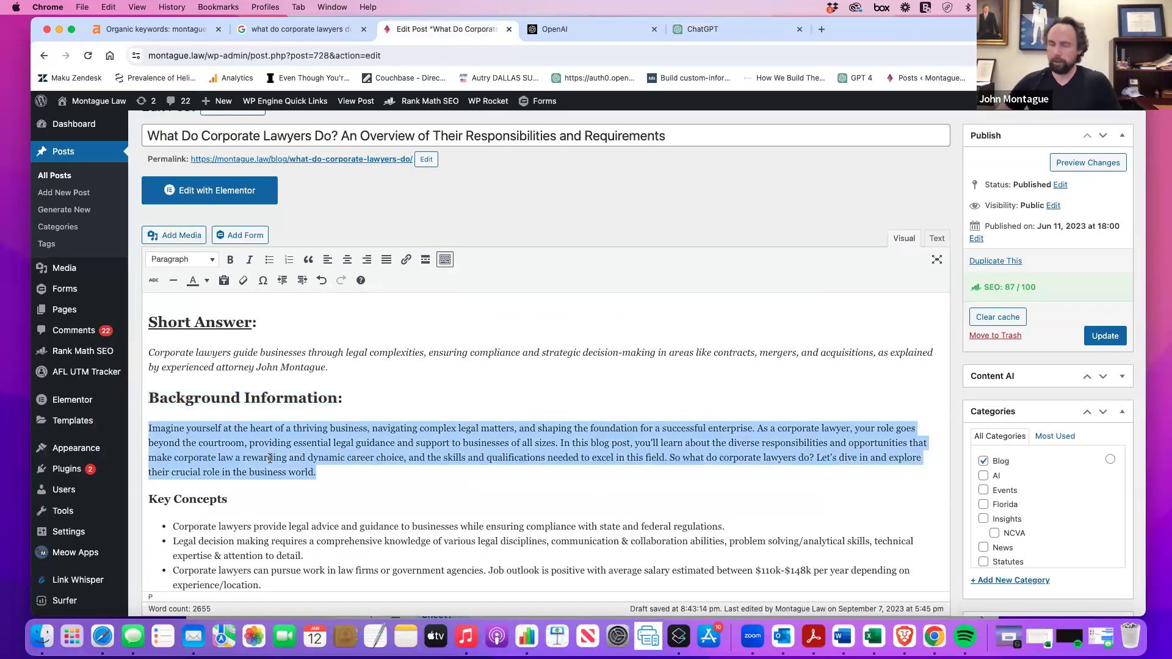
key(BackSpace)
key(super+v)
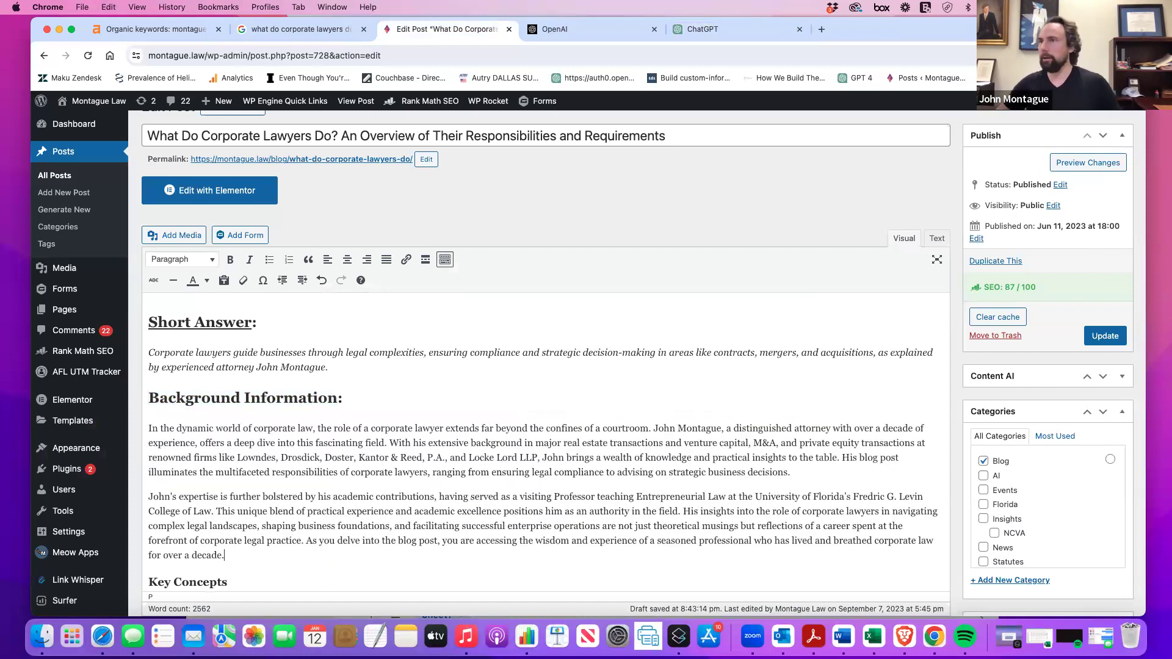
drag(330, 367, 142, 356)
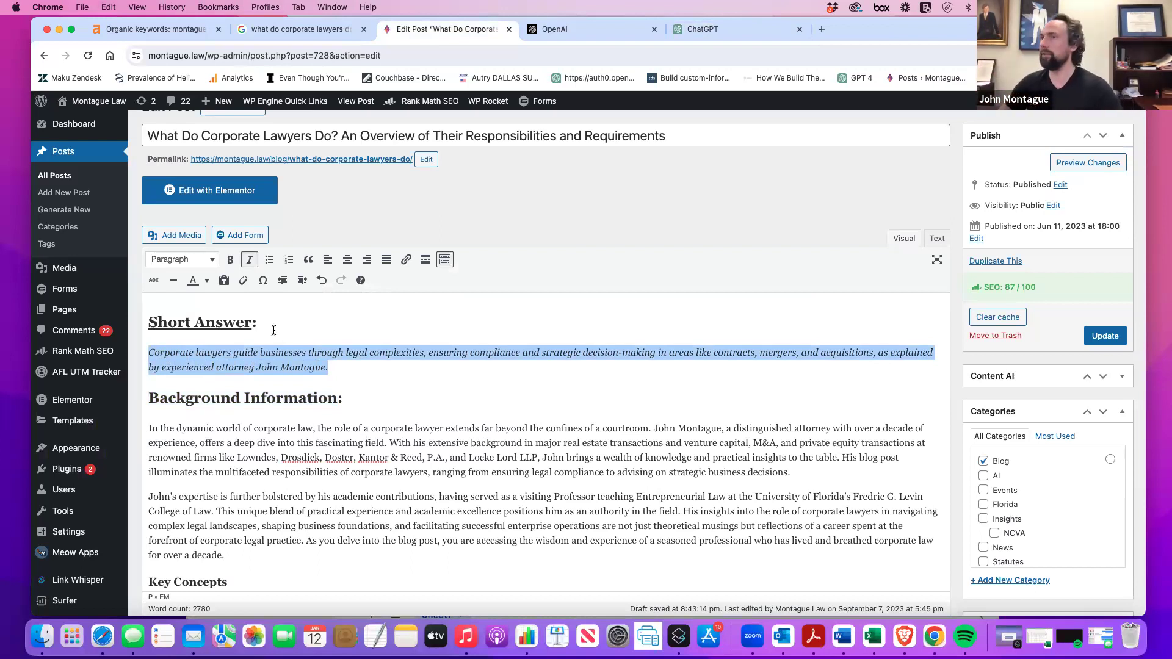
right_click(283, 365)
Copy the Short Answer sentence and paste it over the old 'Unveiling' text in the Excerpt box.
click(299, 418)
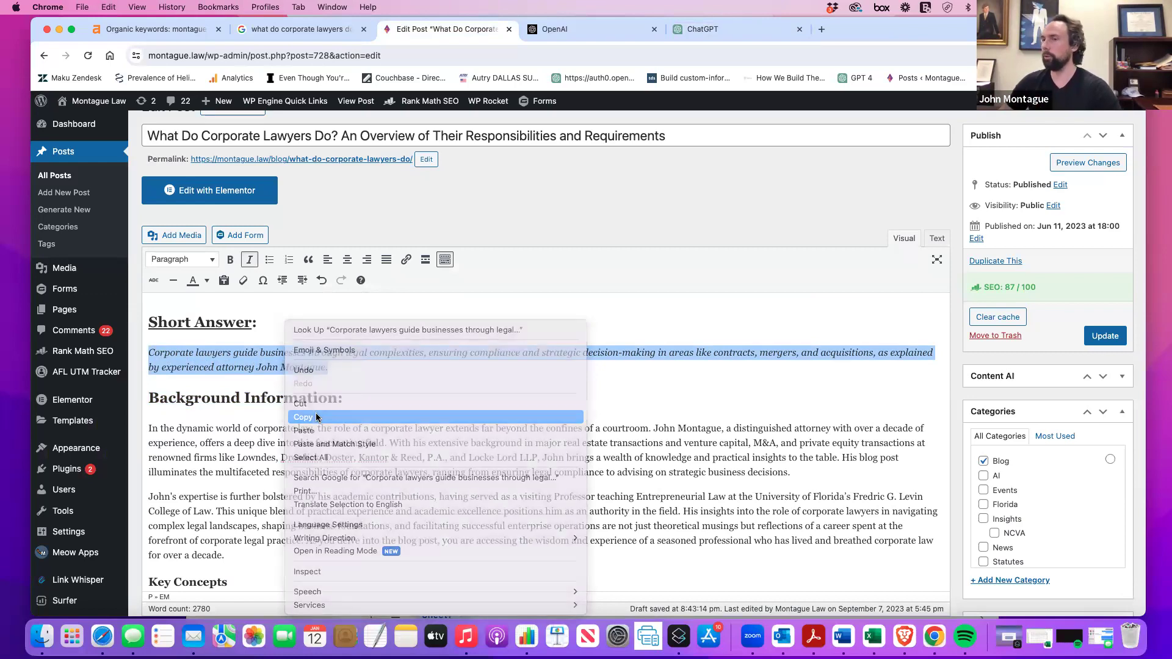
scroll(316, 415, down, 3)
scroll(317, 415, down, 20)
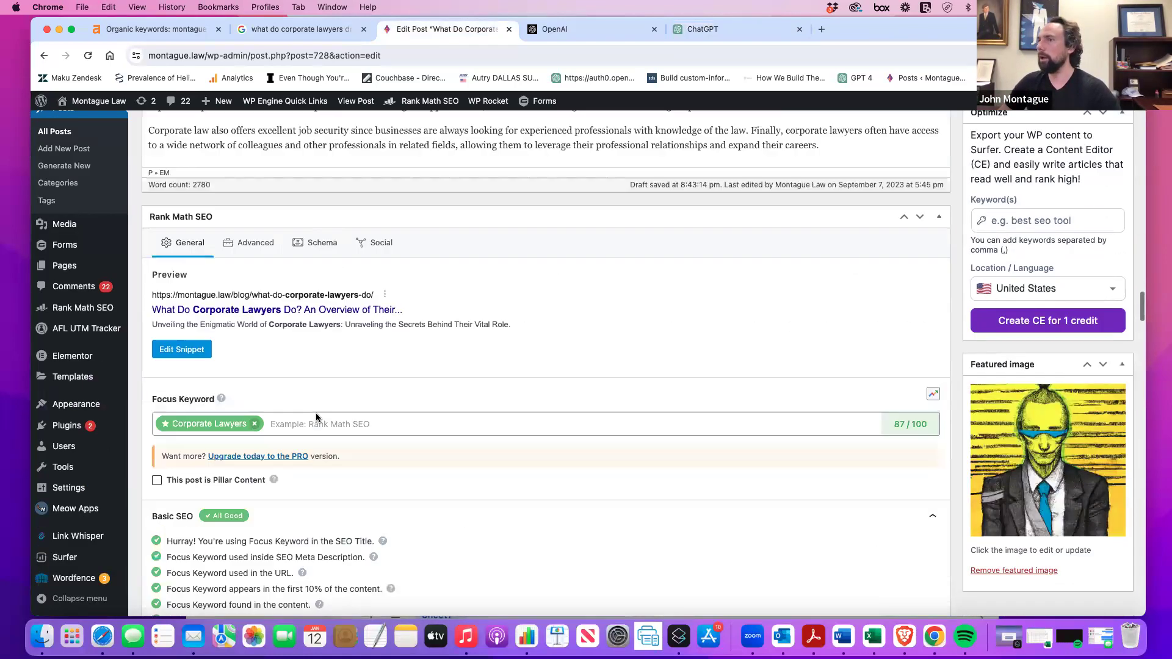
scroll(317, 418, up, 20)
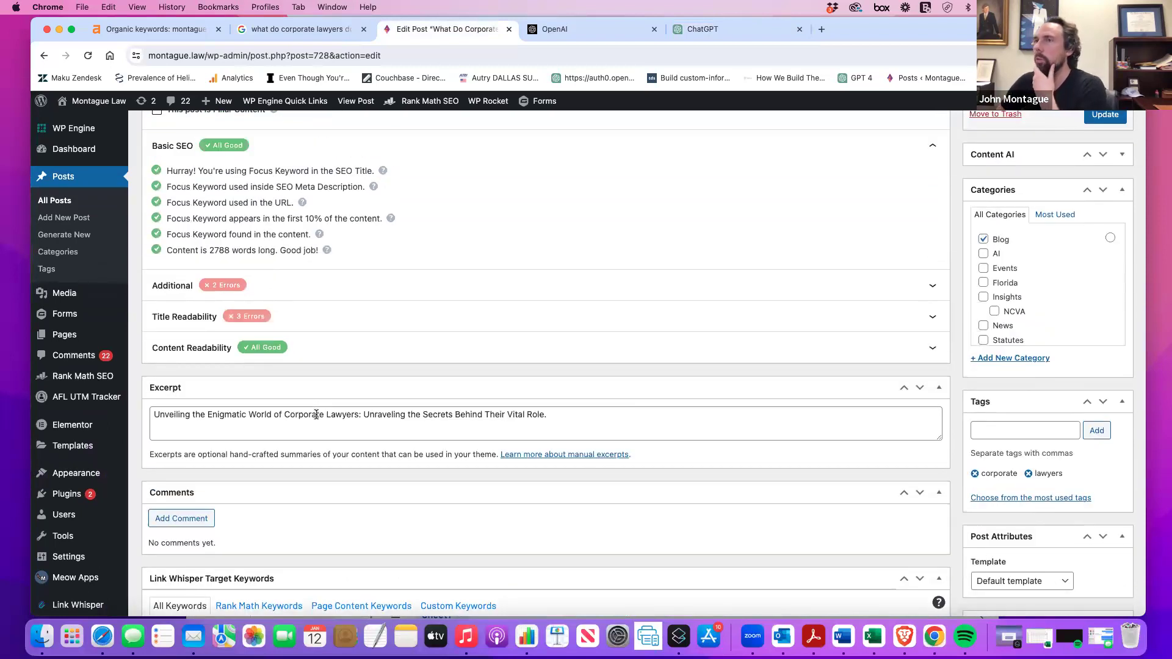
scroll(317, 415, up, 3)
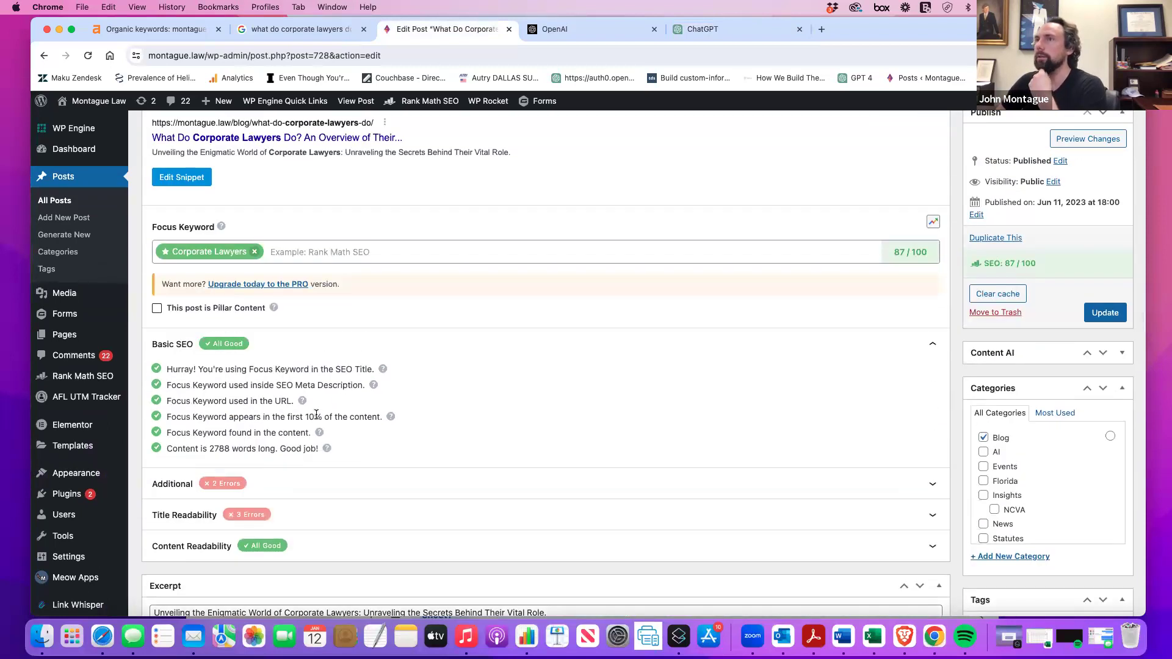
scroll(317, 415, down, 2)
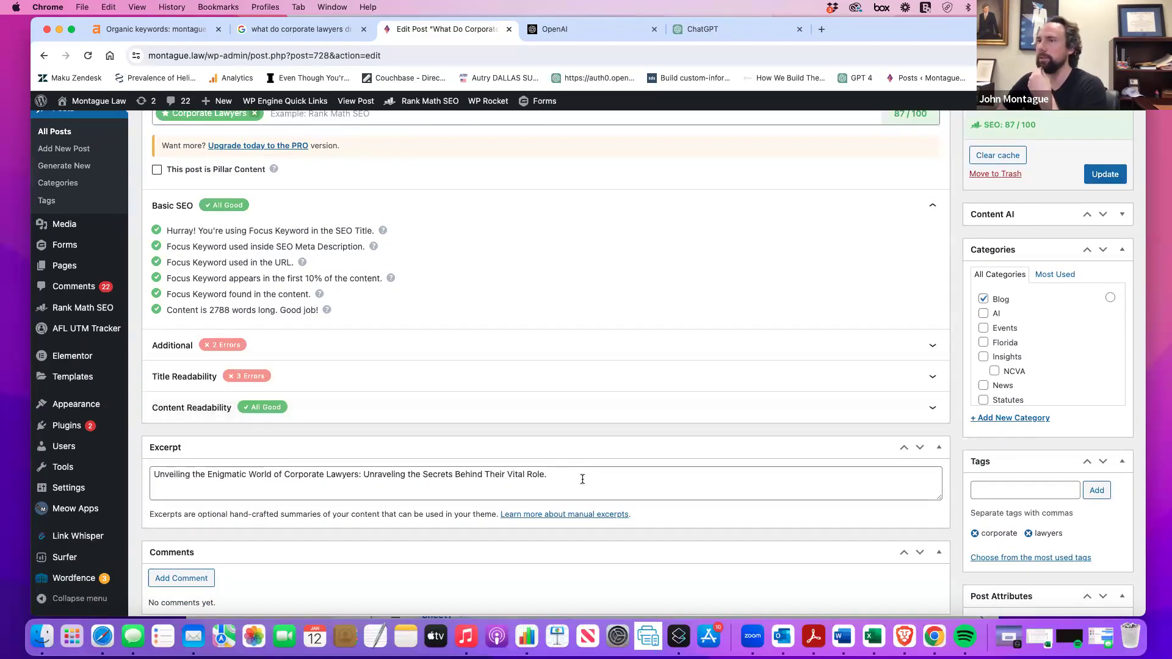
drag(582, 479, 223, 464)
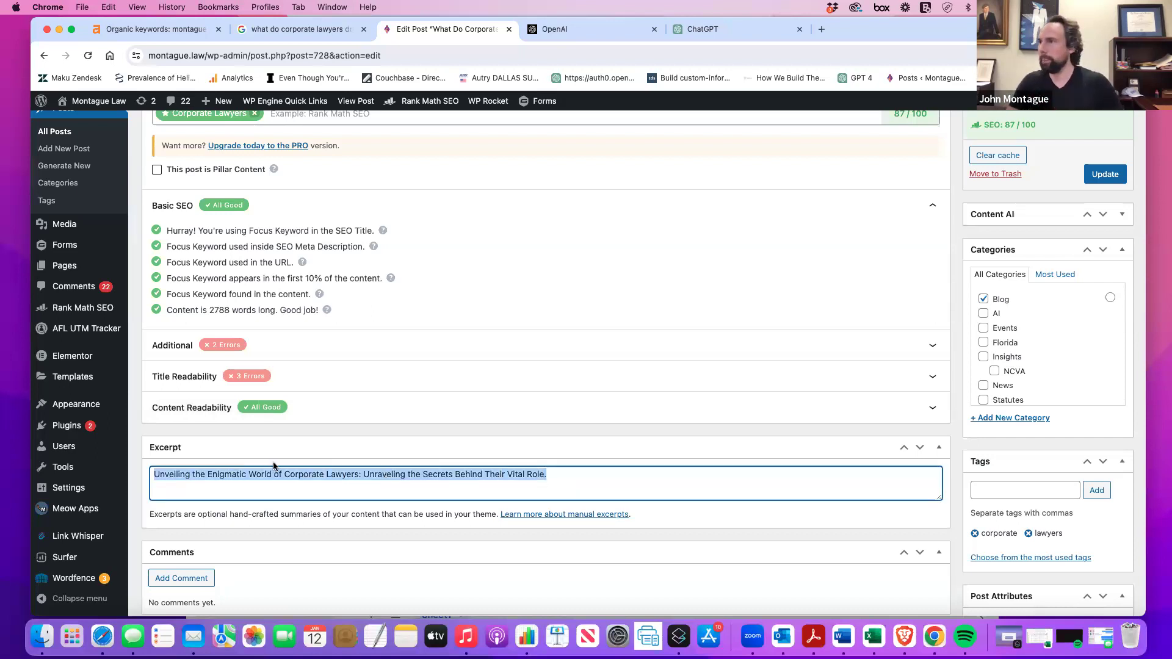
key(BackSpace)
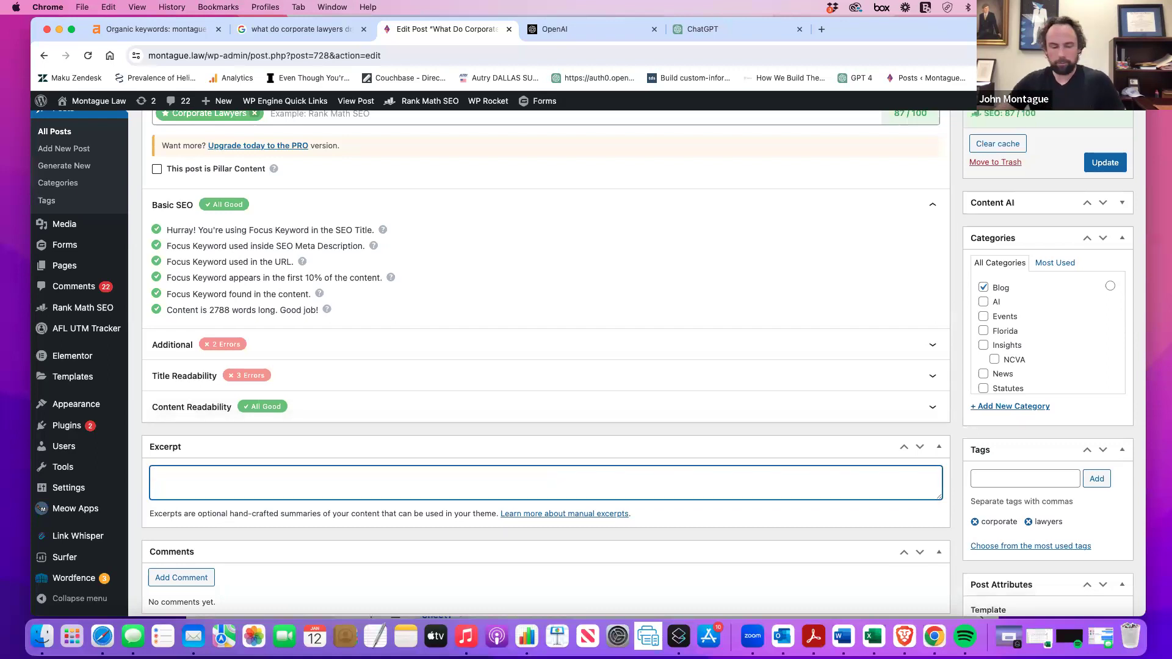
key(super+v)
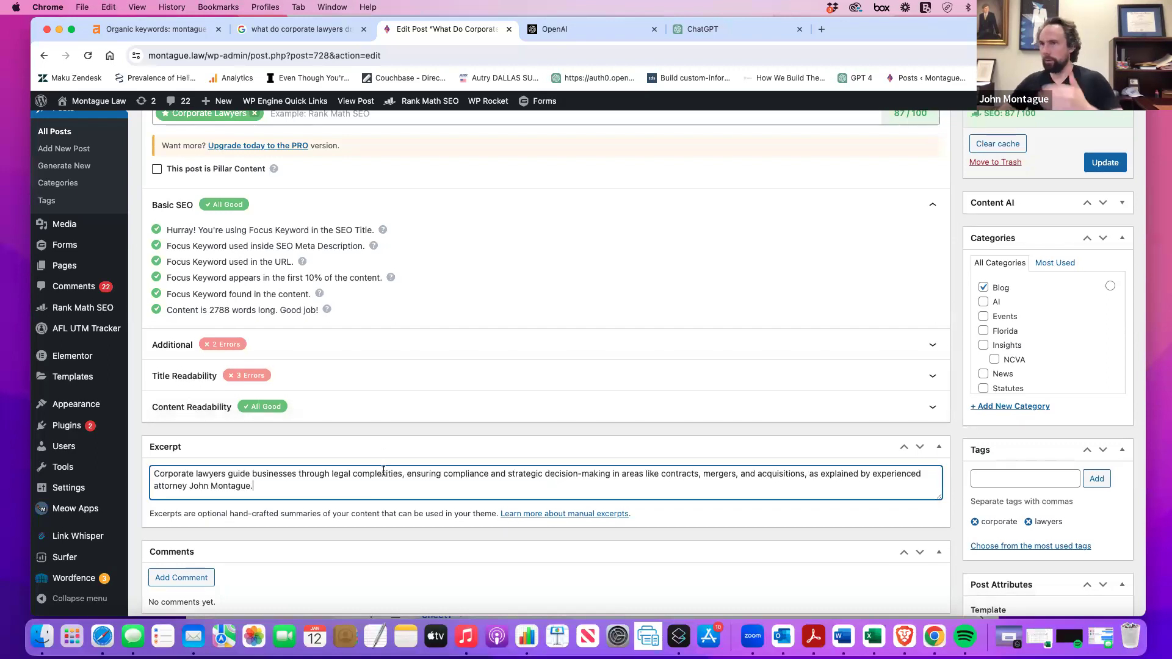
scroll(278, 488, down, 5)
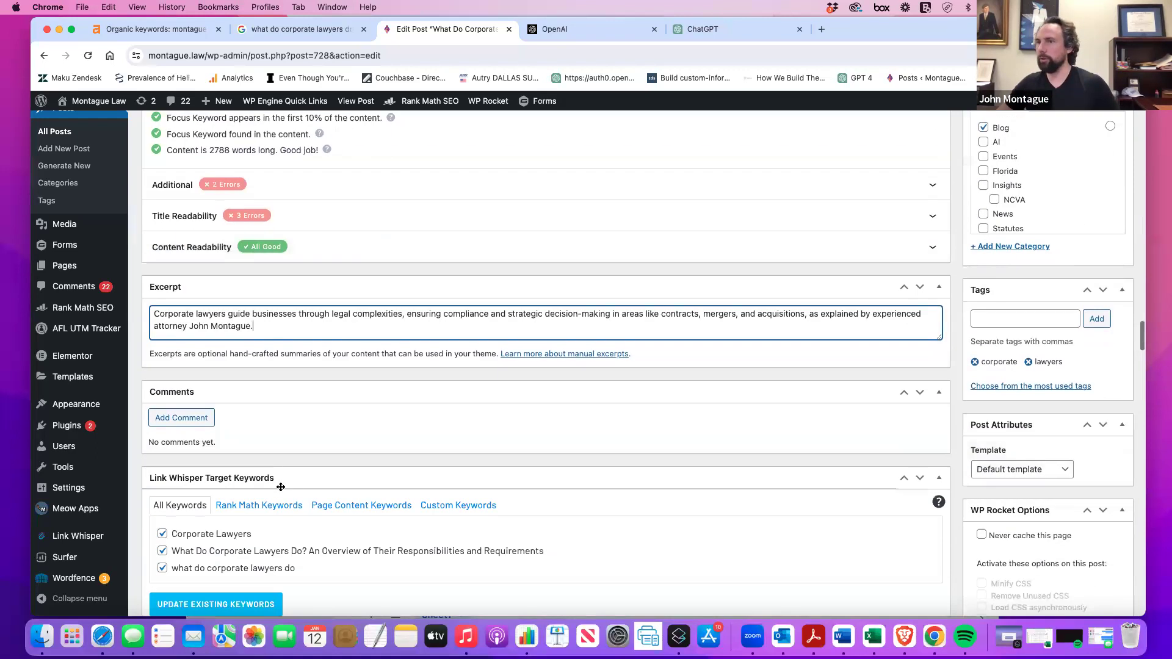
scroll(281, 490, up, 3)
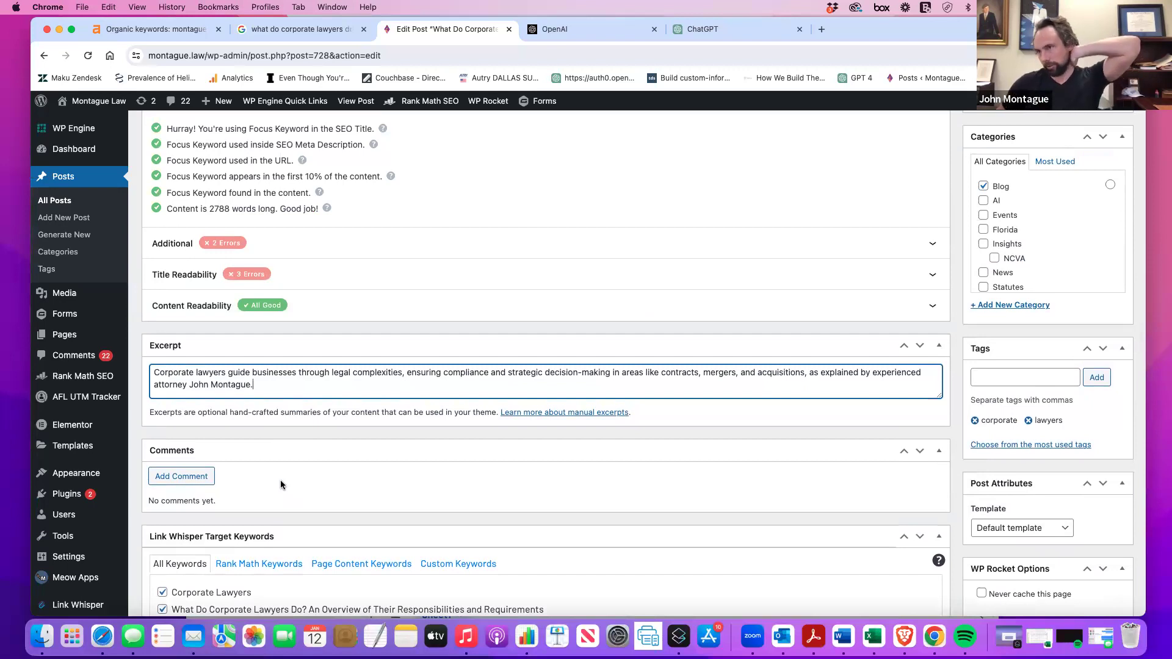
scroll(280, 482, down, 2)
scroll(280, 484, down, 2)
scroll(281, 480, down, 2)
scroll(280, 479, up, 2)
scroll(281, 485, up, 3)
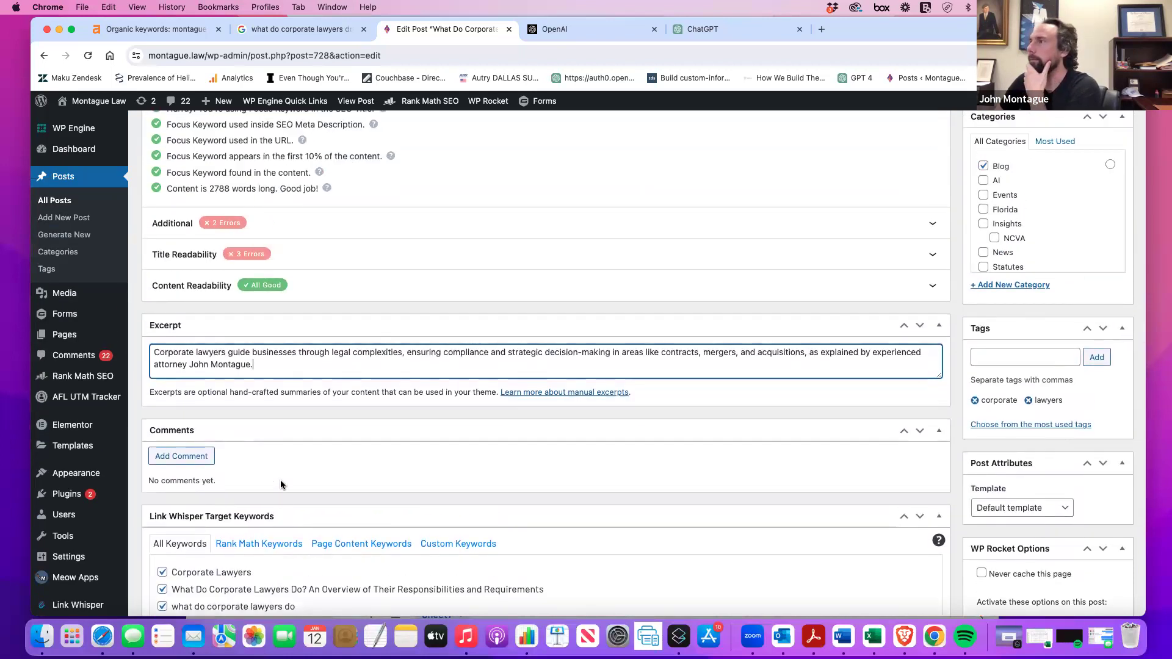
scroll(280, 480, down, 12)
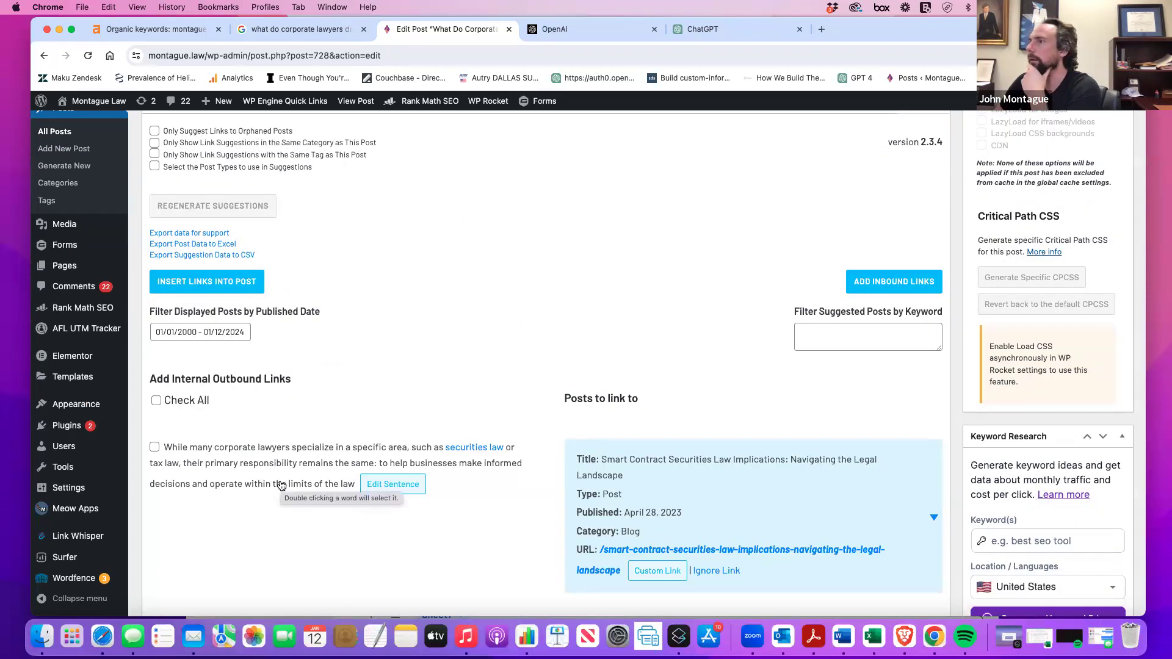
scroll(280, 481, up, 6)
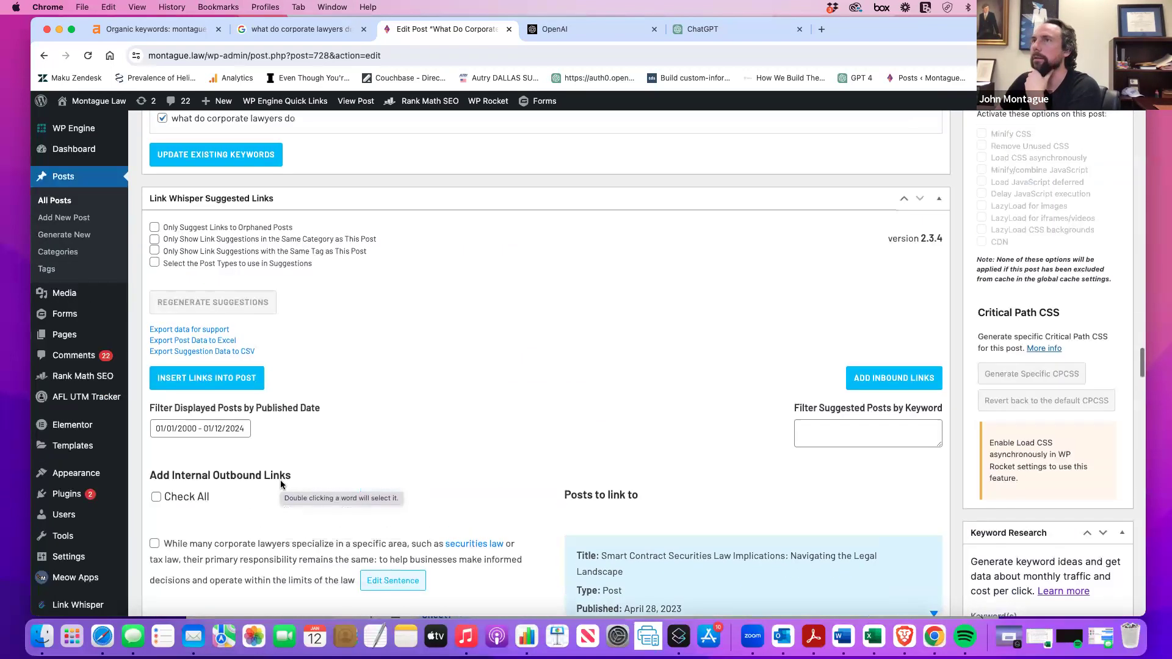
scroll(281, 483, up, 2)
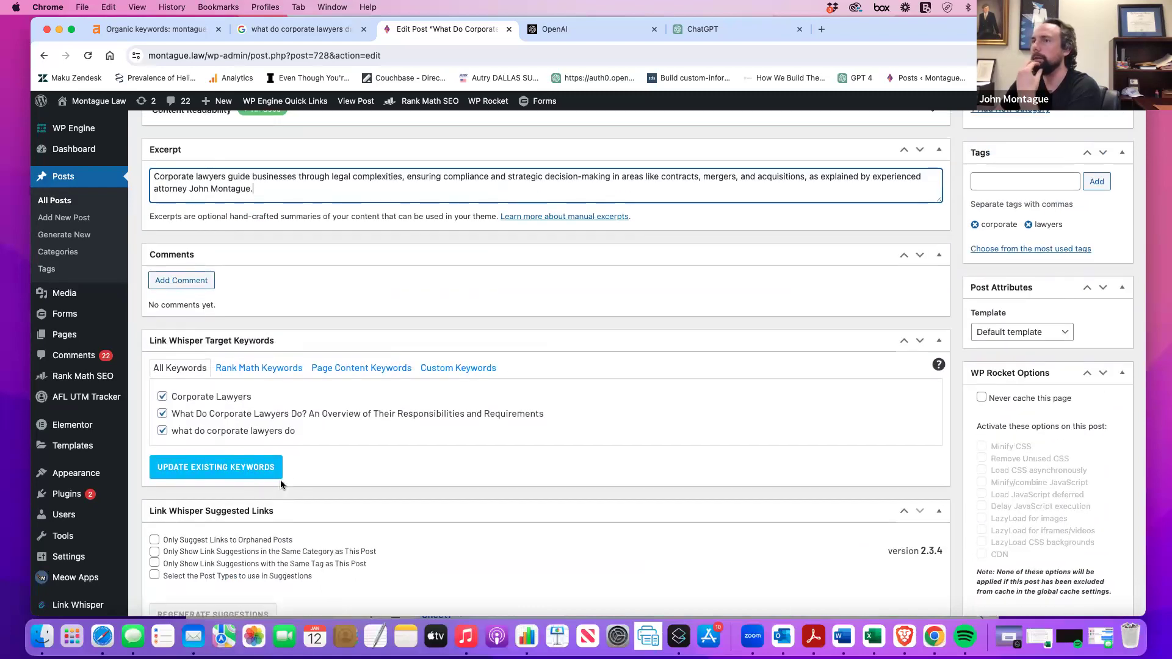
scroll(280, 479, down, 10)
scroll(280, 480, up, 8)
scroll(280, 486, up, 10)
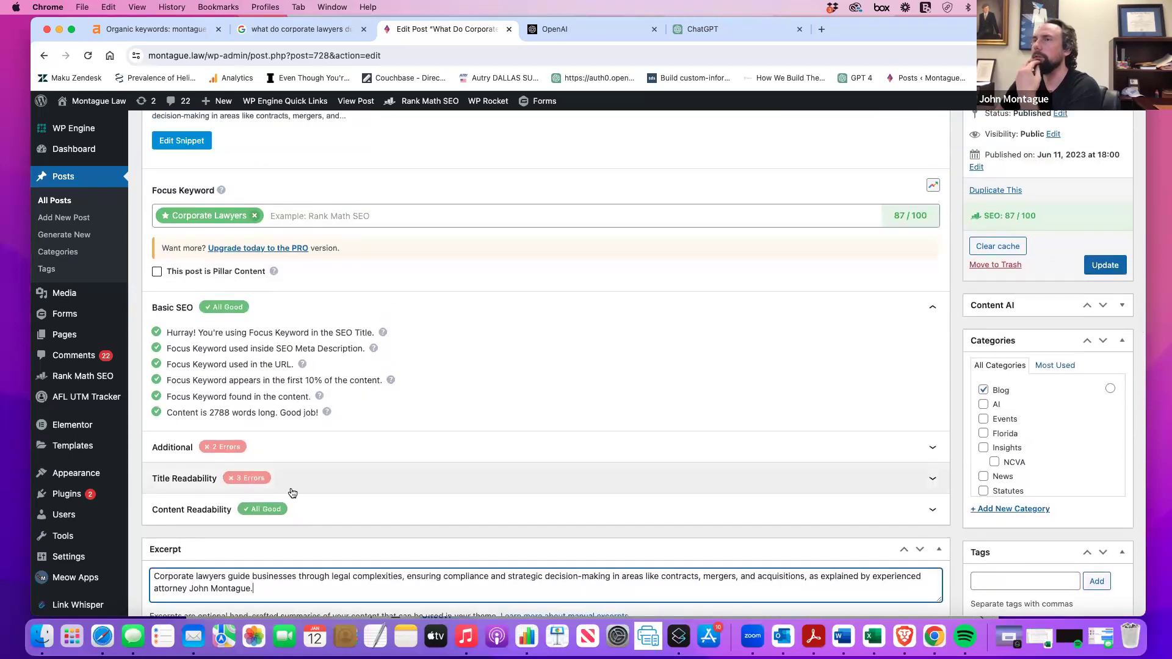
scroll(292, 492, up, 3)
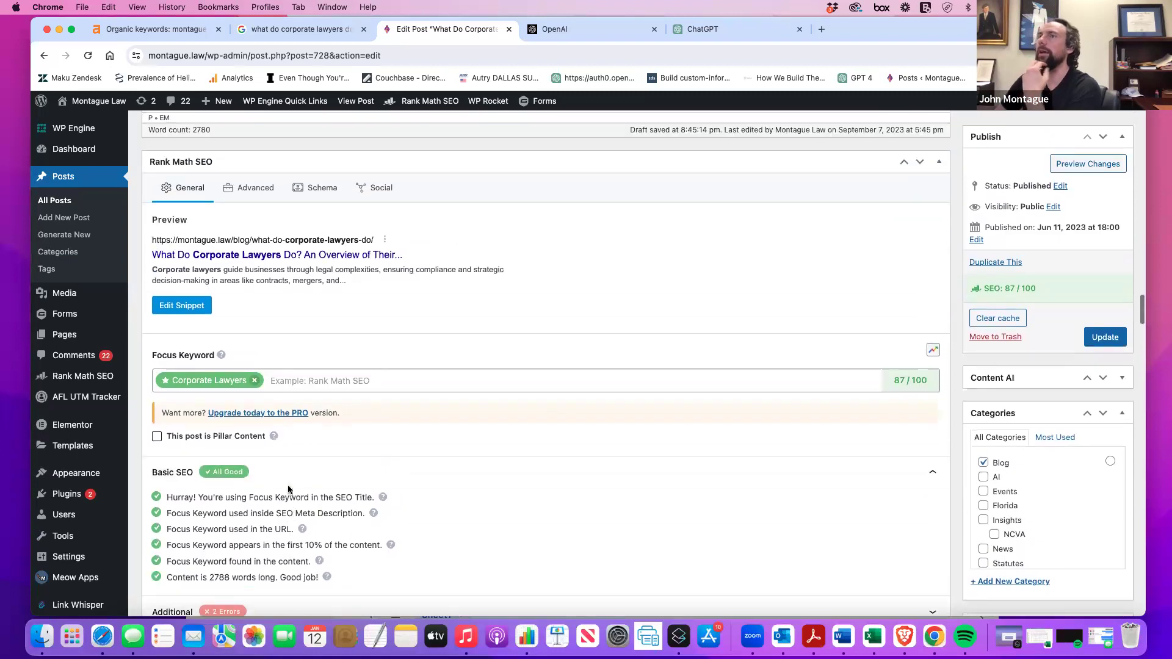
Open and close the Rank Math snippet editor, then scroll back to the snippet preview.
click(168, 305)
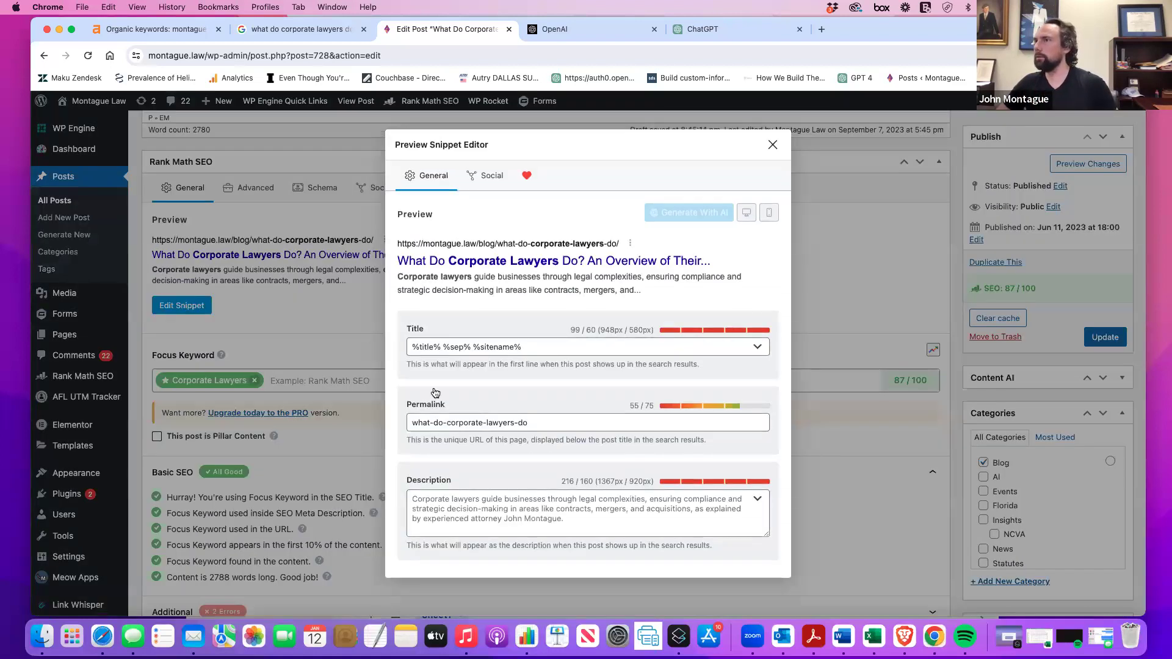
click(770, 148)
scroll(369, 335, up, 3)
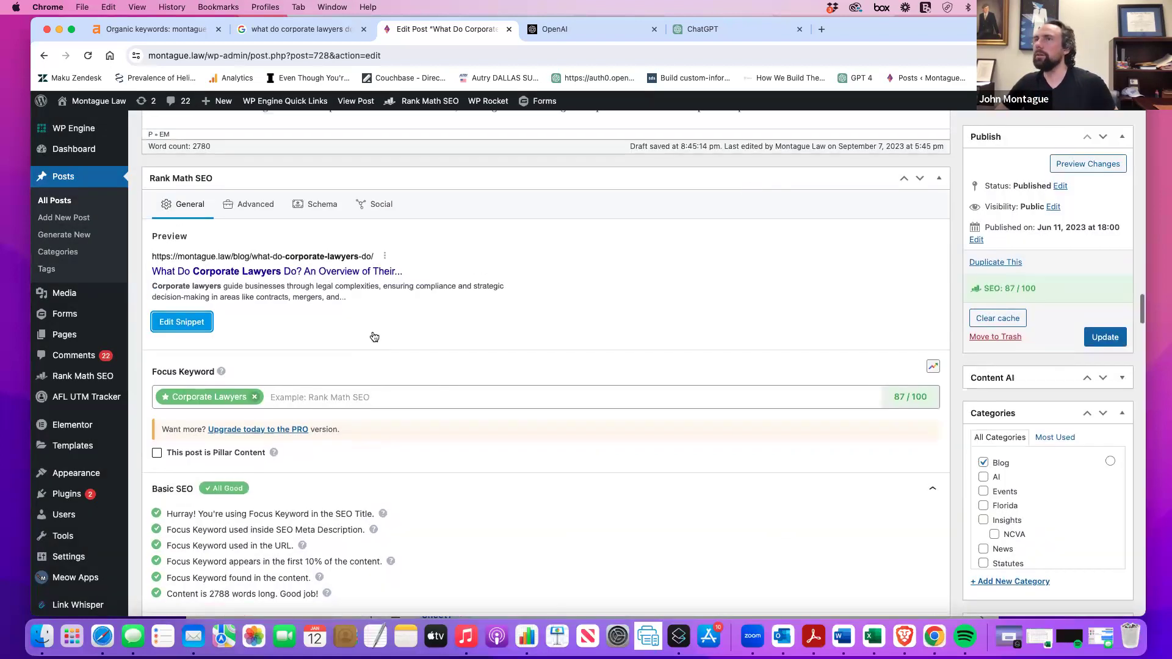
scroll(372, 335, up, 3)
scroll(360, 331, down, 7)
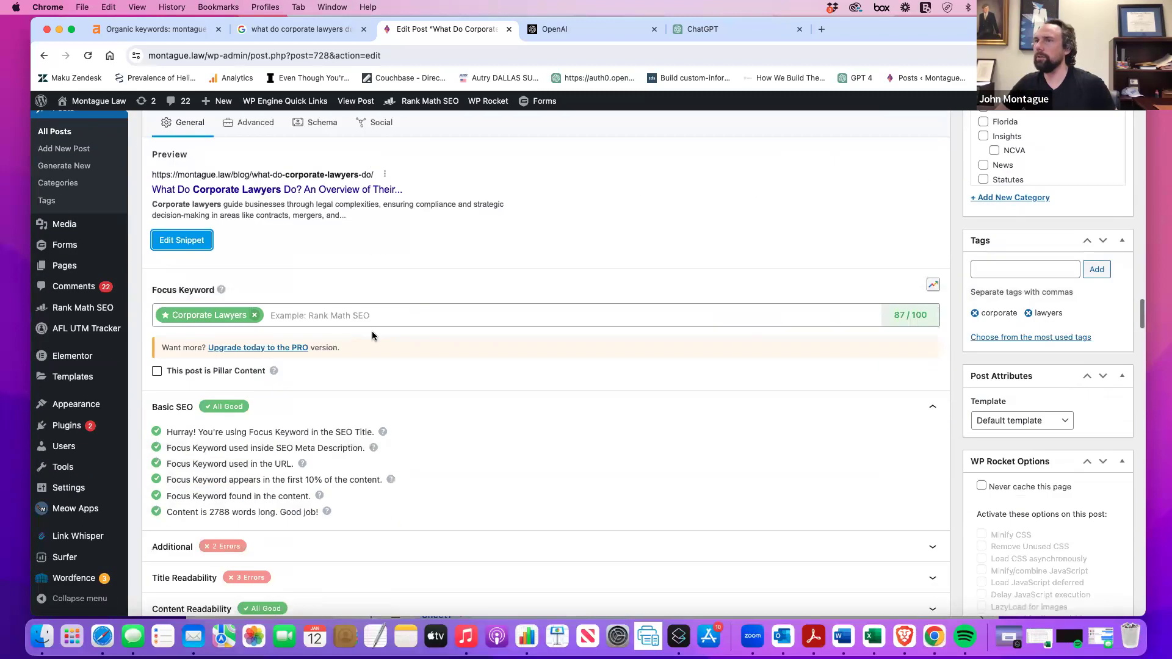
scroll(214, 270, down, 10)
scroll(244, 305, up, 4)
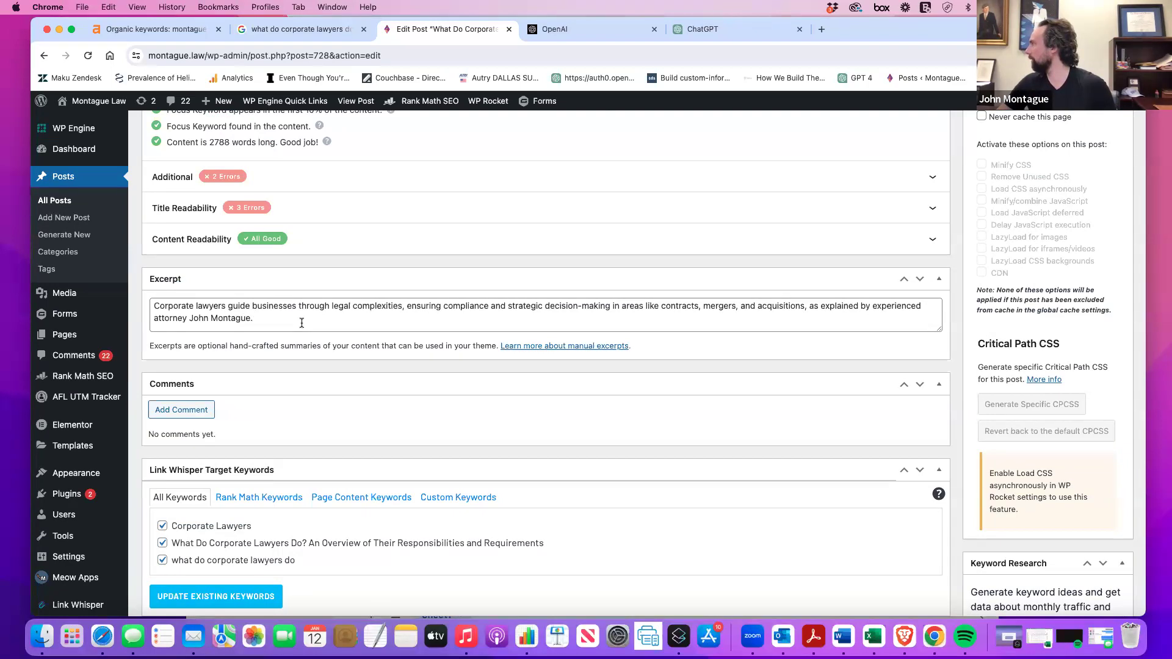
scroll(301, 323, up, 5)
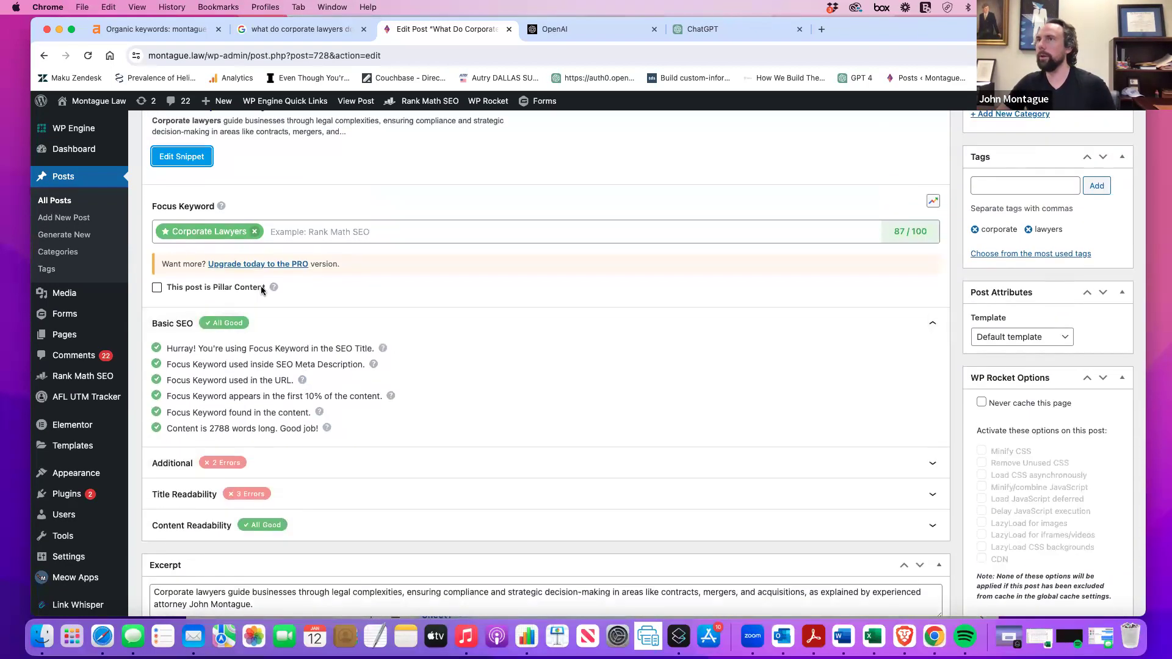
Paste the corporate lawyers summary into the Rank Math meta description and close the snippet editor.
click(177, 157)
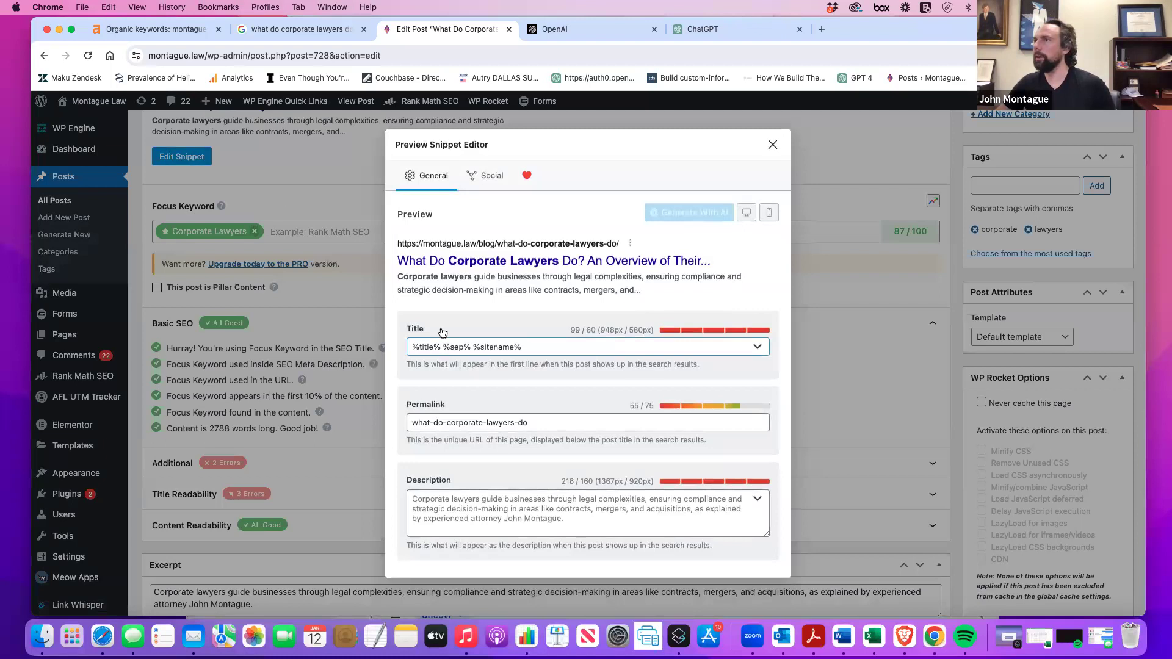
click(470, 497)
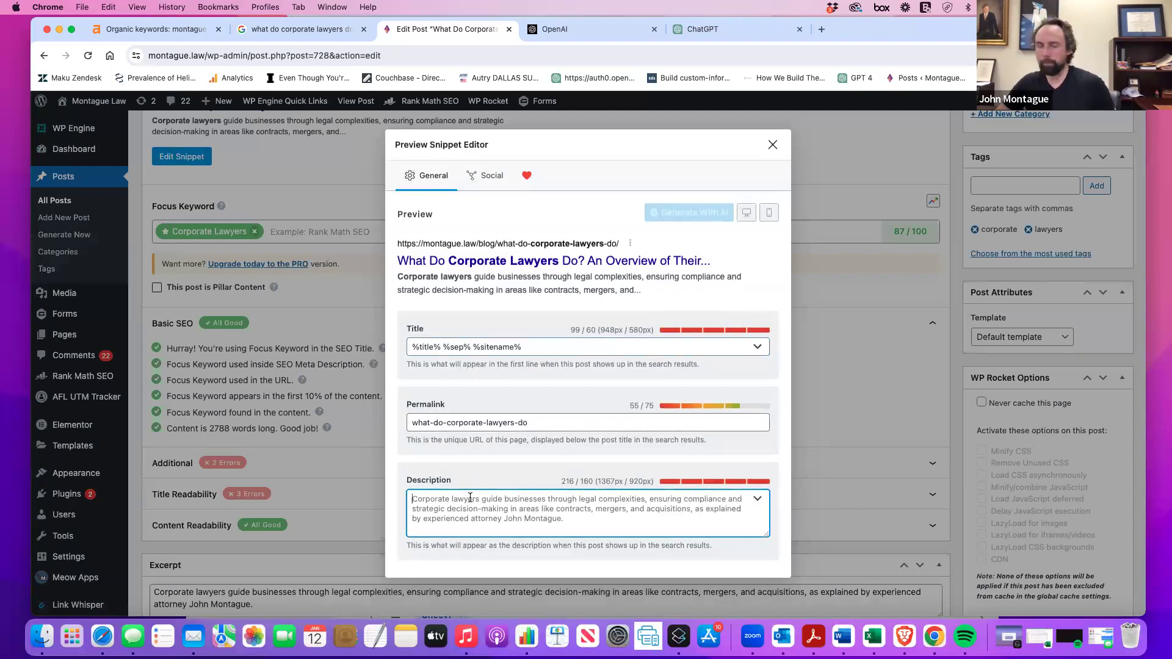
text(Corporate lawyers guide businesses through legal complexities, ensuring compliance and strategic decision-making in areas like contracts, mergers, and acquisitions, as explained by experienced attorney John Montague.)
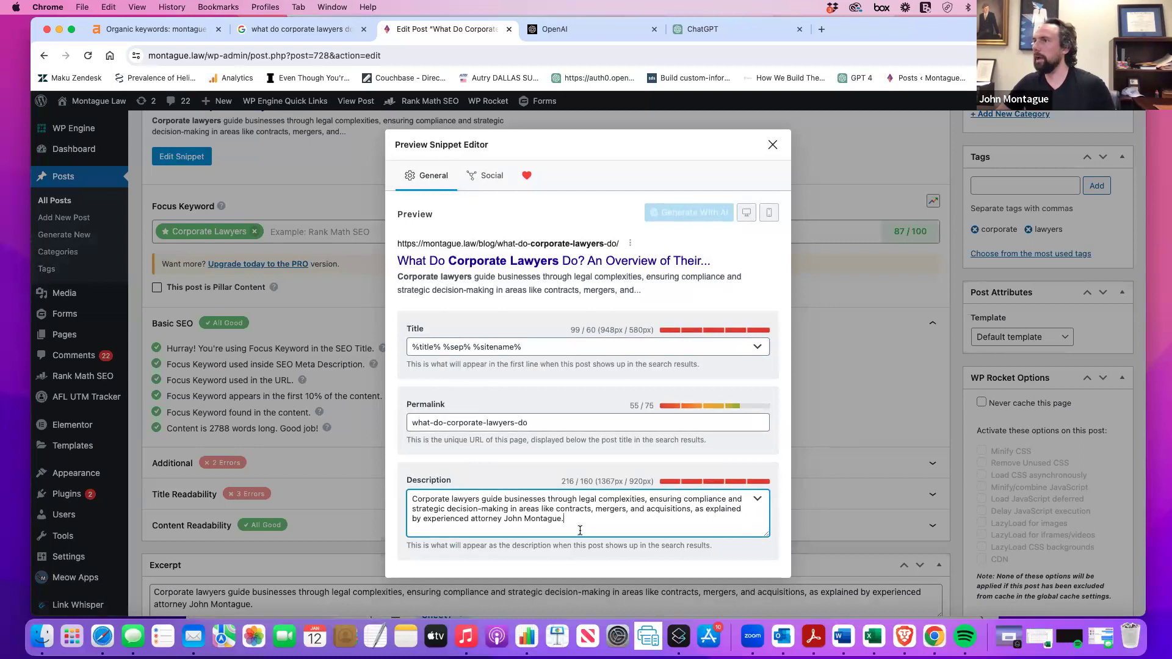
click(772, 144)
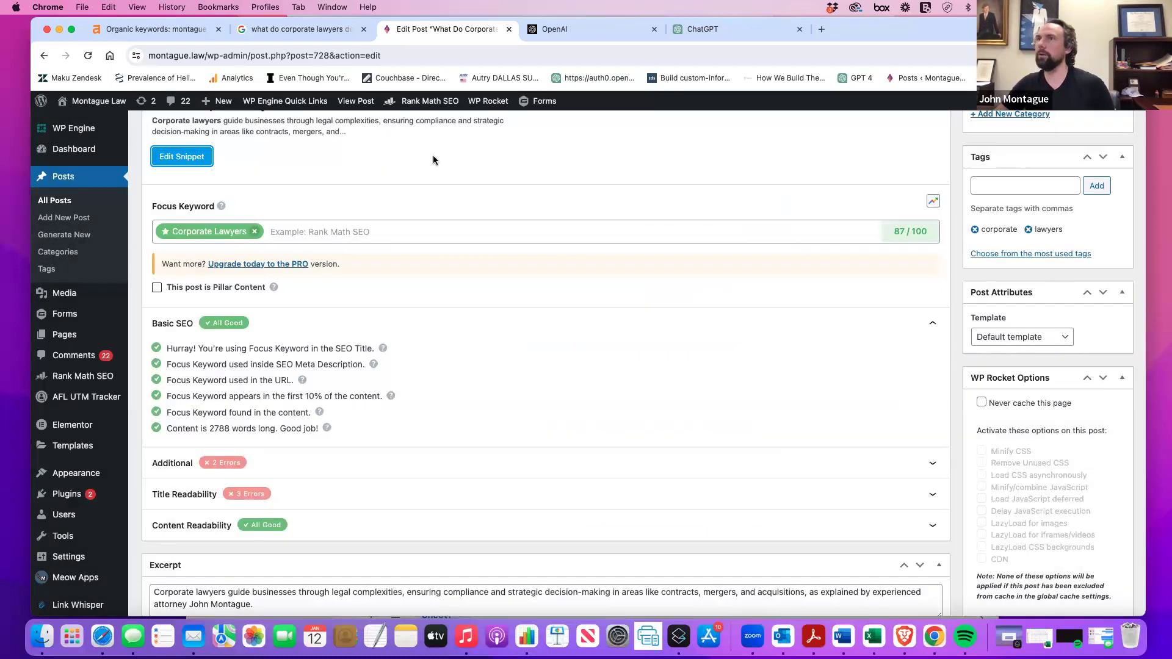
click(207, 156)
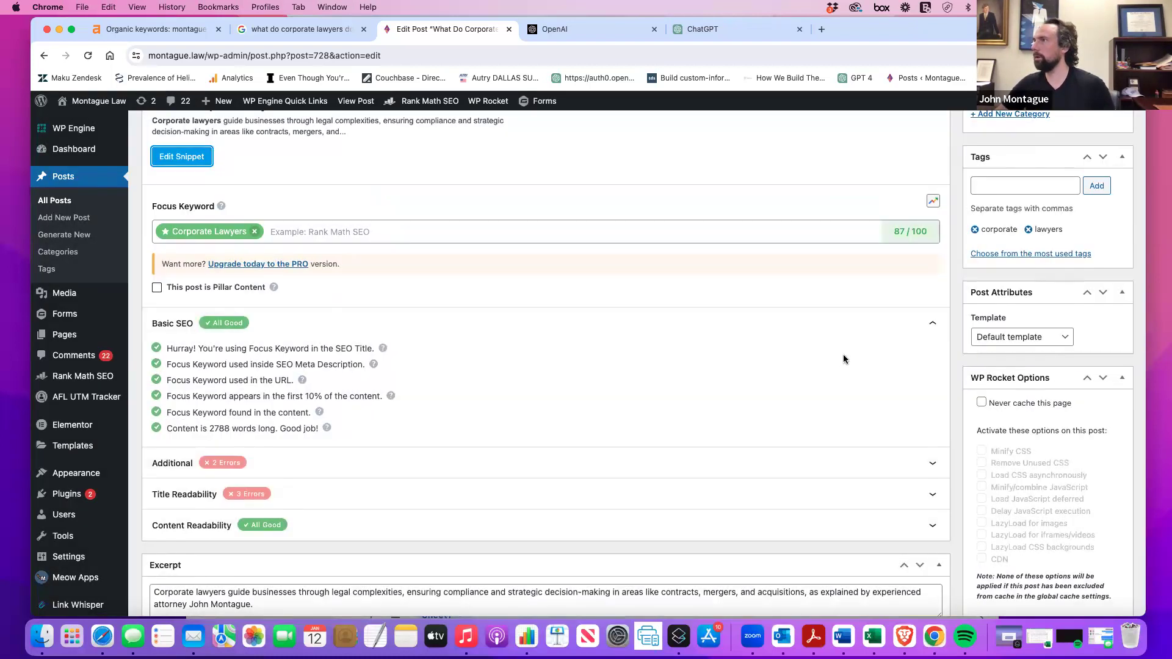
Tick the Link Whisper suggestion for the 'In the world of corporate law' sentence.
scroll(843, 354, down, 10)
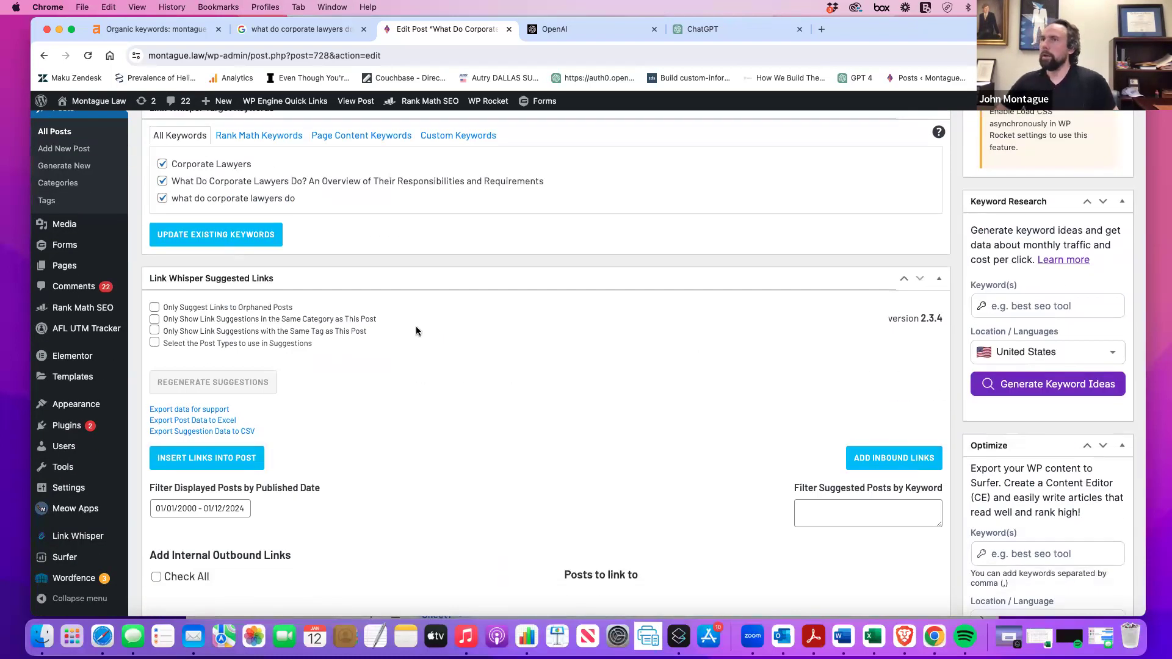
scroll(416, 331, down, 4)
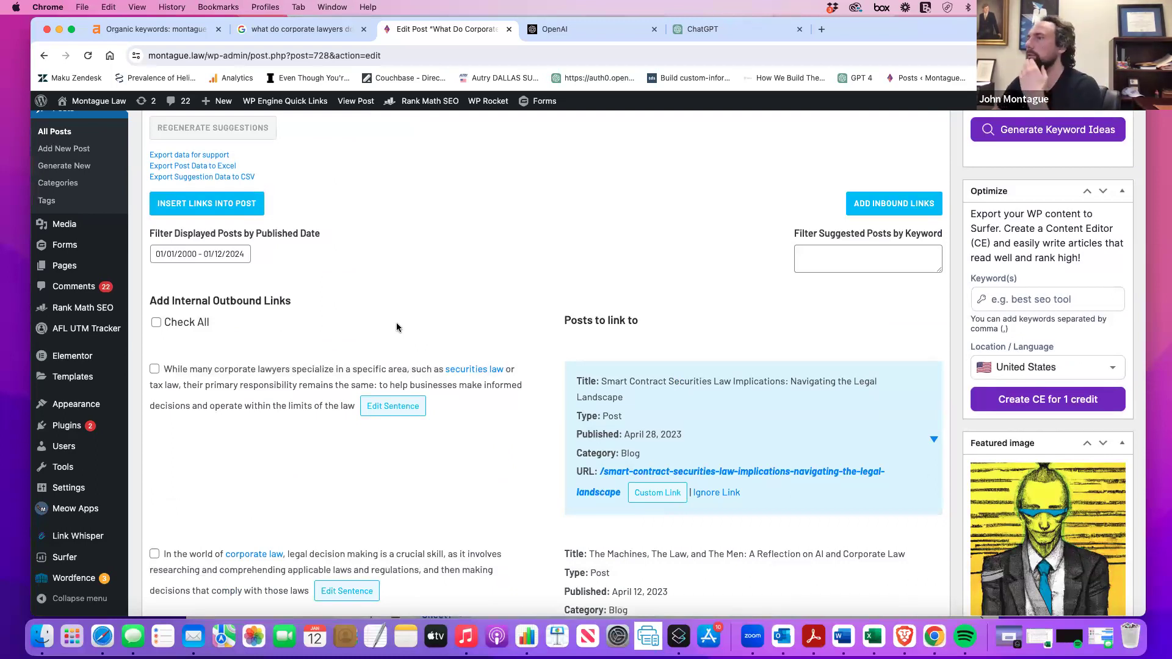
scroll(397, 323, down, 2)
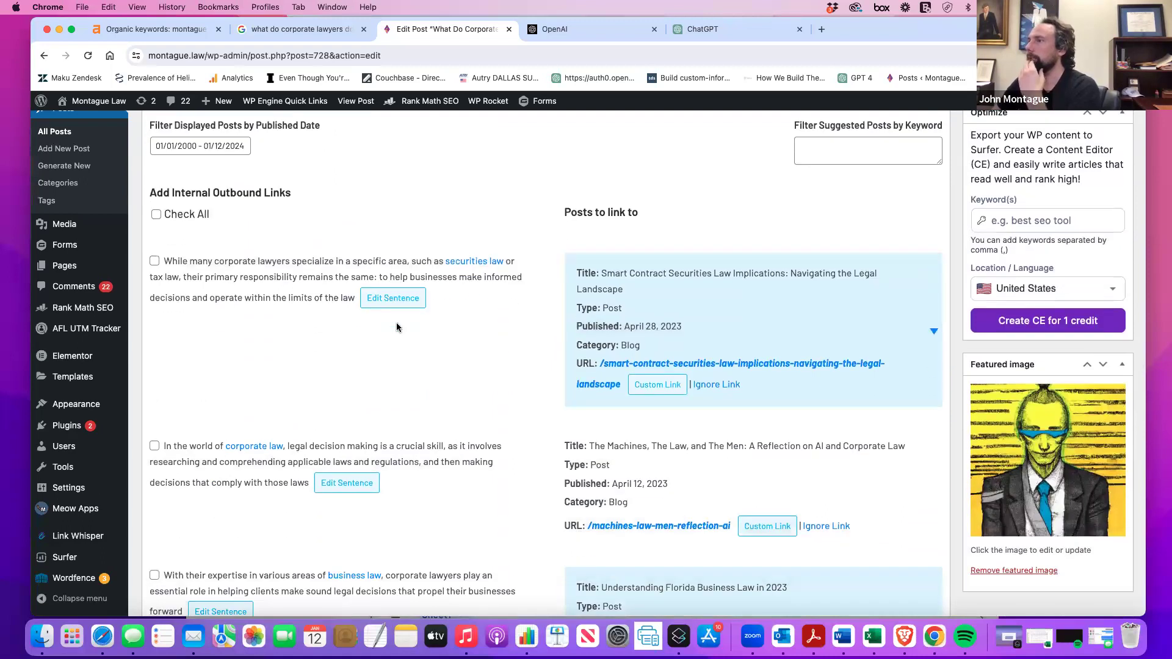
click(155, 447)
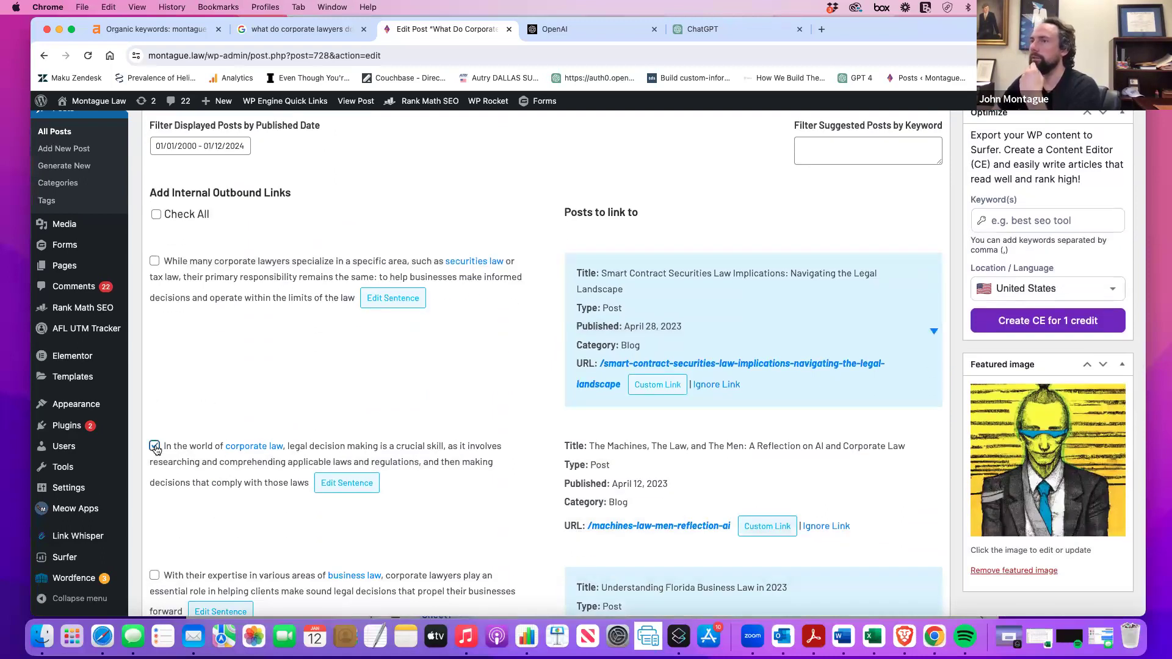
Also tick the Link Whisper suggestion for the corporate governance sentence.
scroll(346, 451, down, 4)
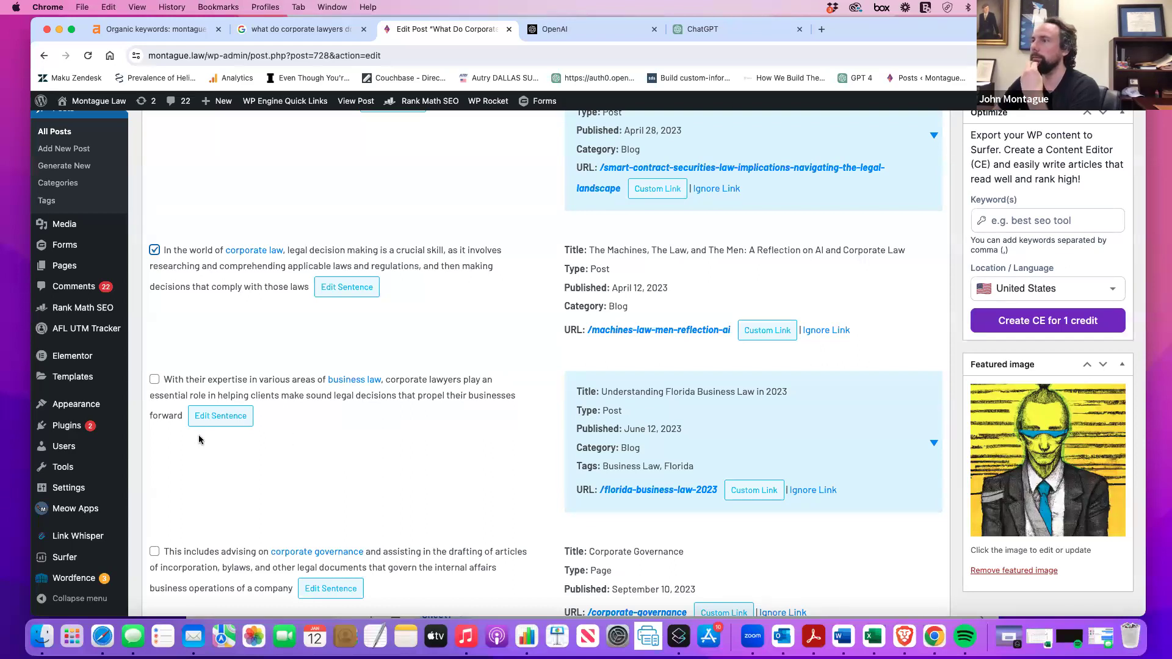
scroll(200, 438, down, 2)
click(154, 471)
scroll(259, 453, down, 4)
scroll(259, 453, down, 3)
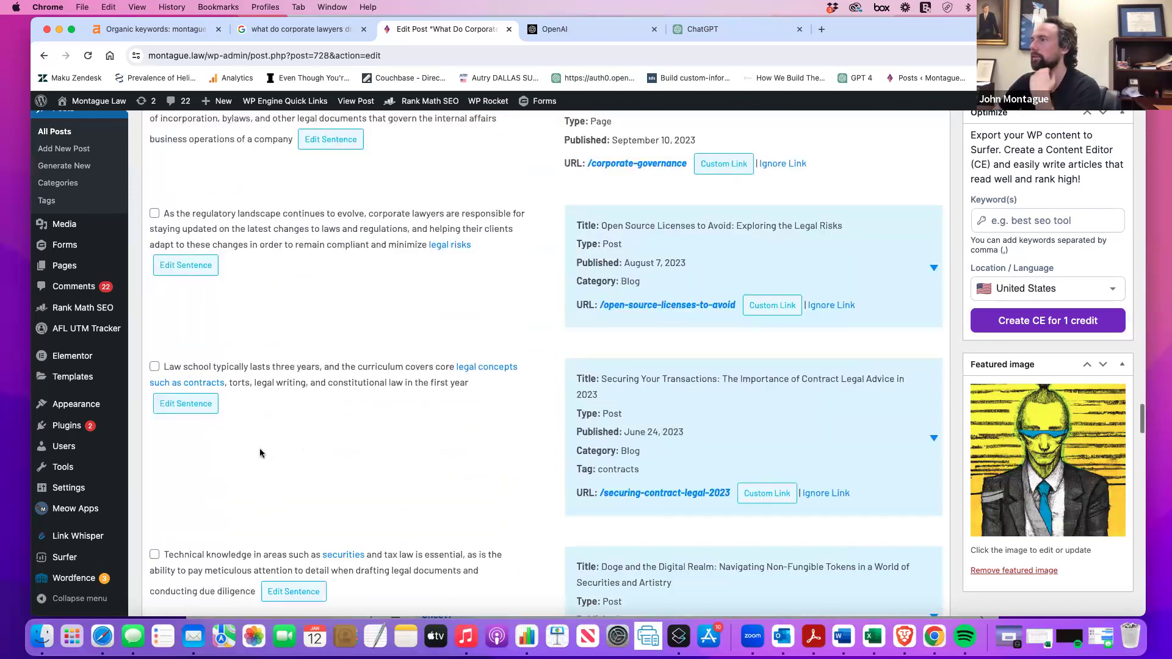
scroll(260, 453, down, 2)
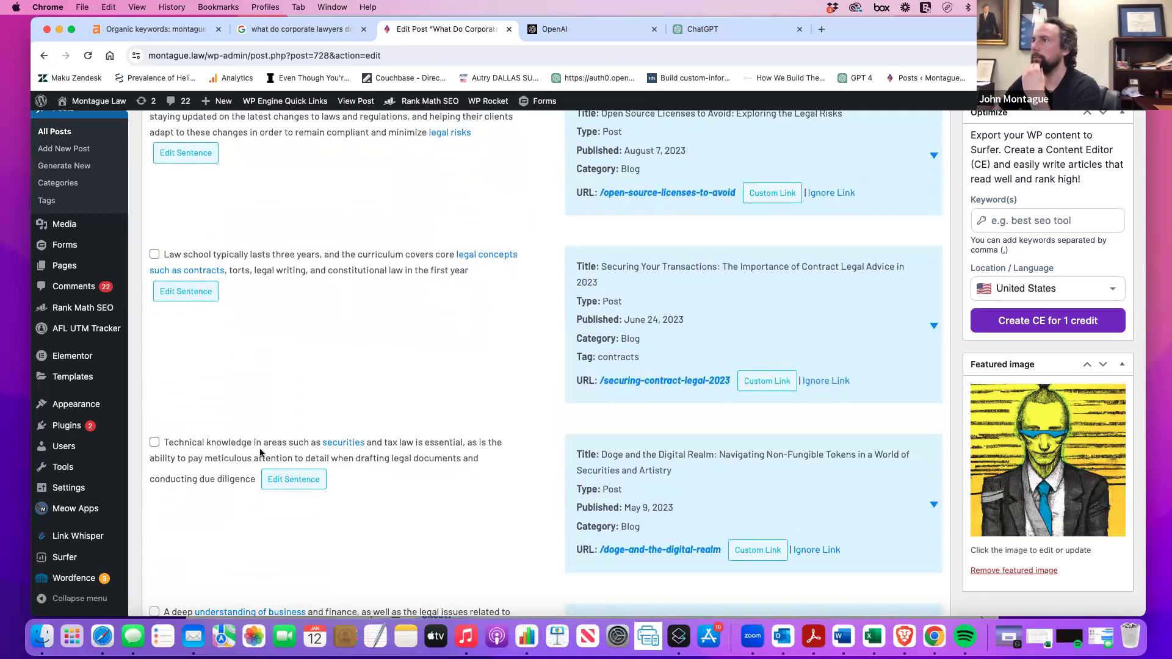
scroll(260, 453, down, 4)
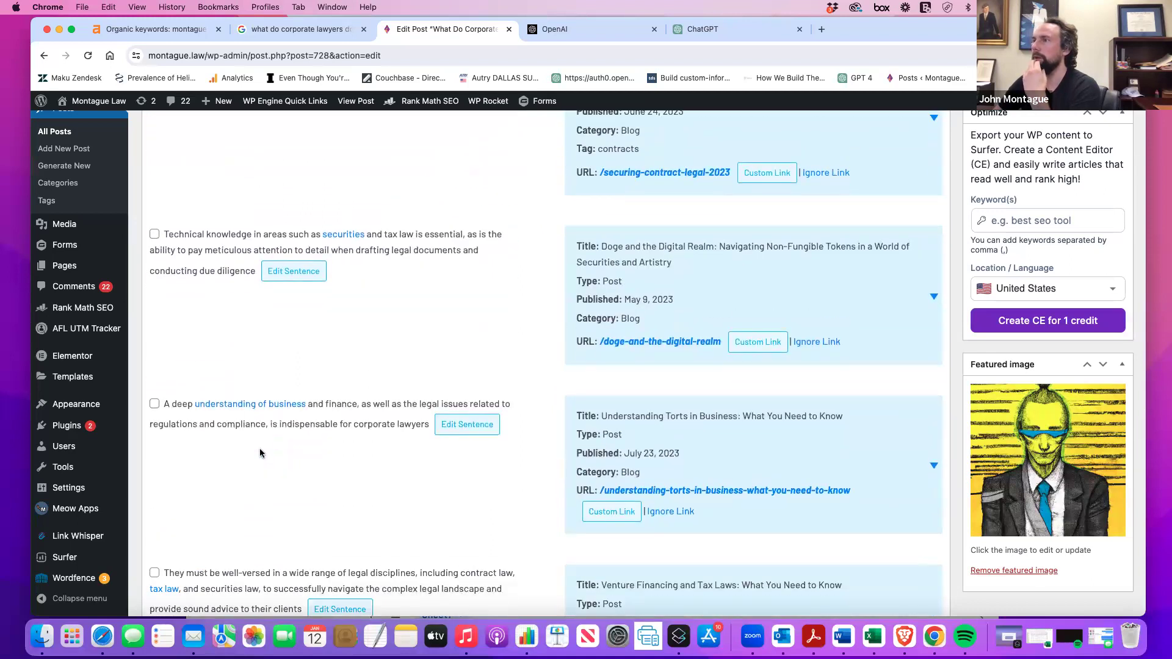
scroll(260, 452, down, 7)
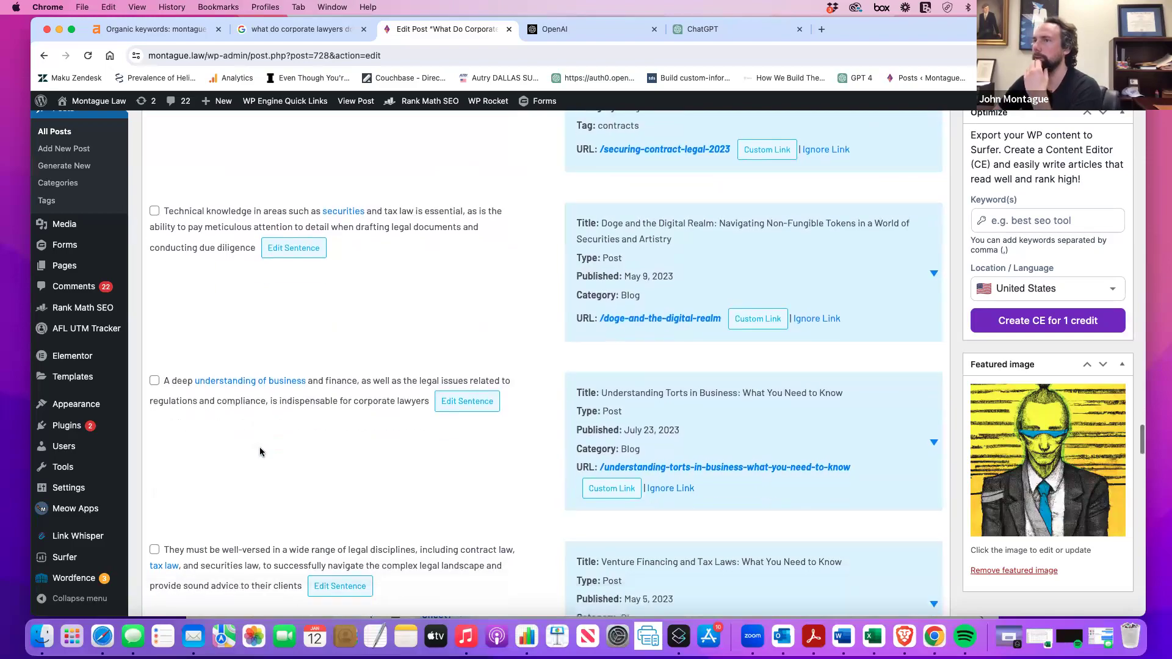
scroll(260, 451, up, 20)
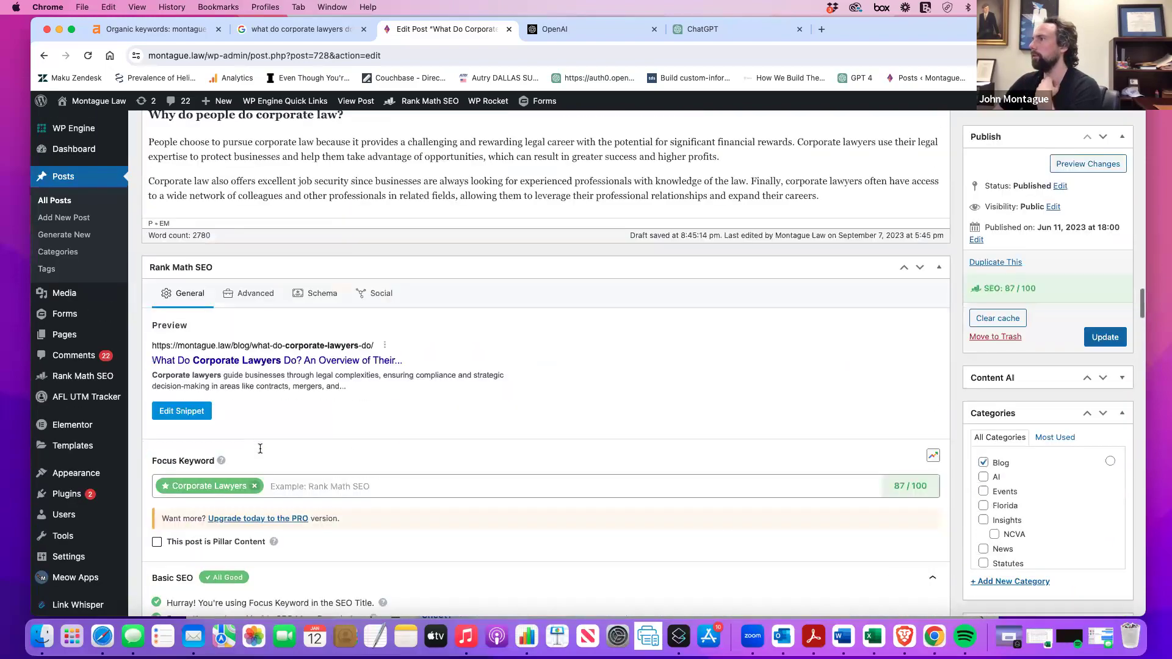
Update the existing Link Whisper keywords, dismiss the confirmation, and save the post with Update.
scroll(260, 449, up, 5)
scroll(261, 448, down, 20)
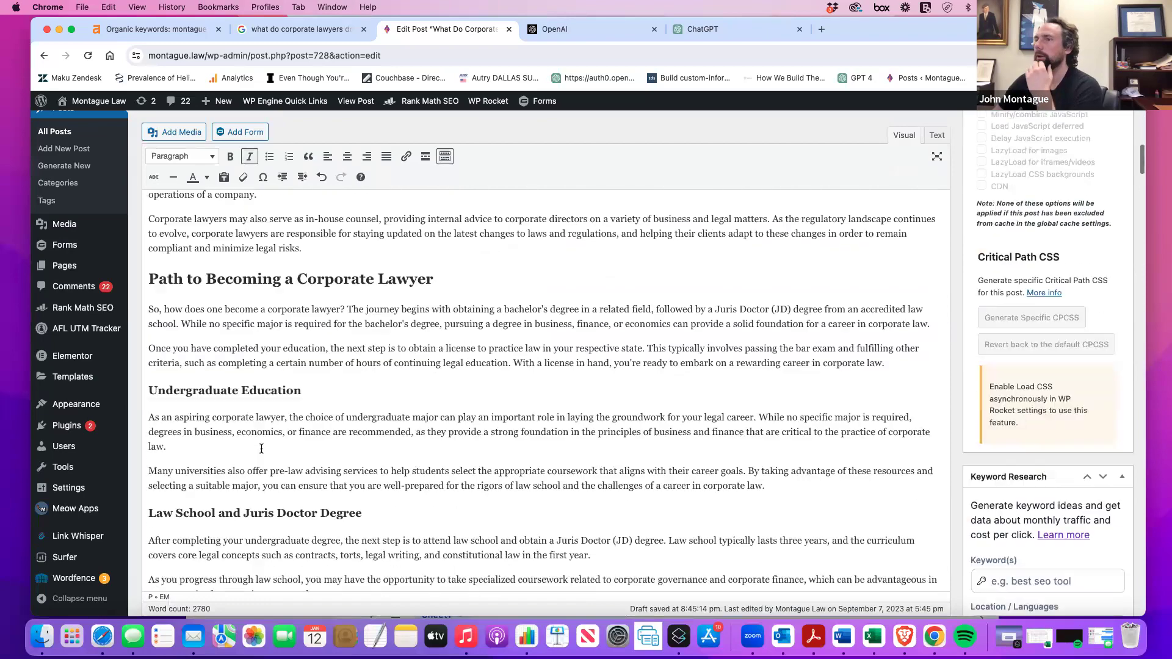
scroll(260, 449, down, 20)
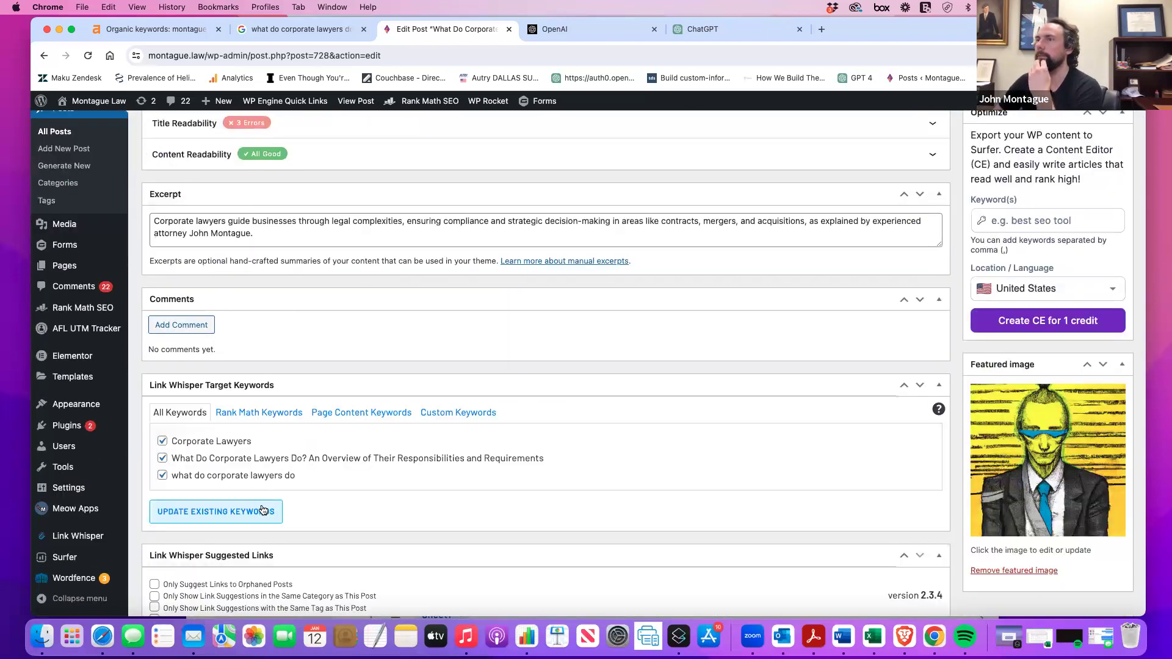
click(263, 510)
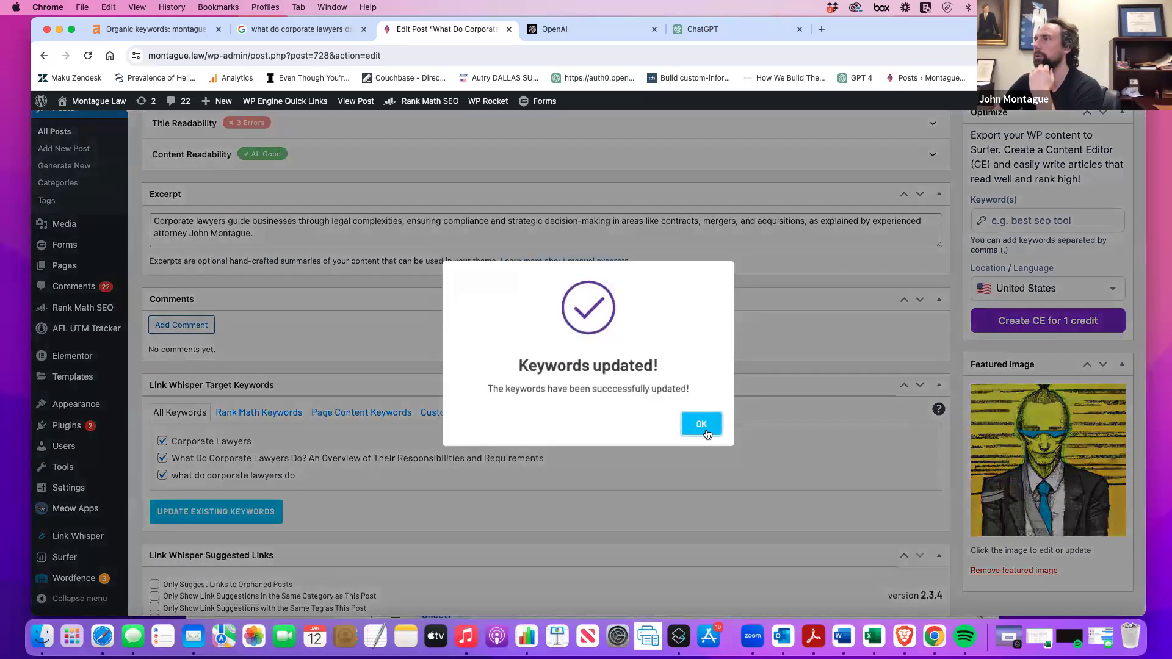
click(700, 424)
scroll(757, 424, up, 20)
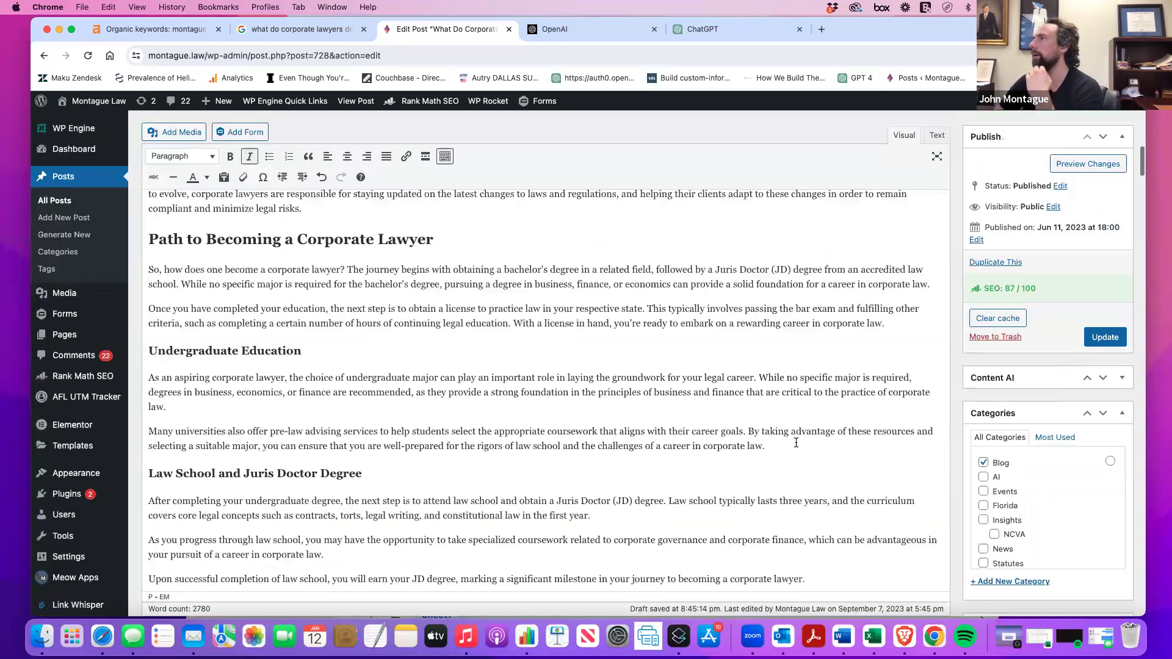
click(1108, 335)
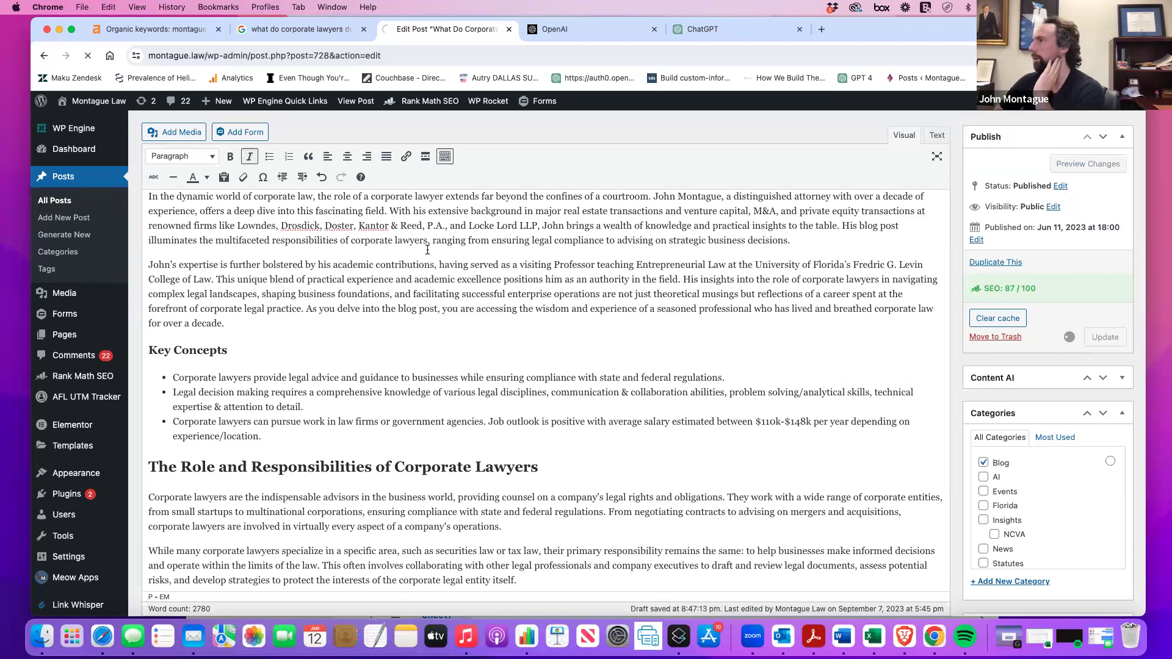